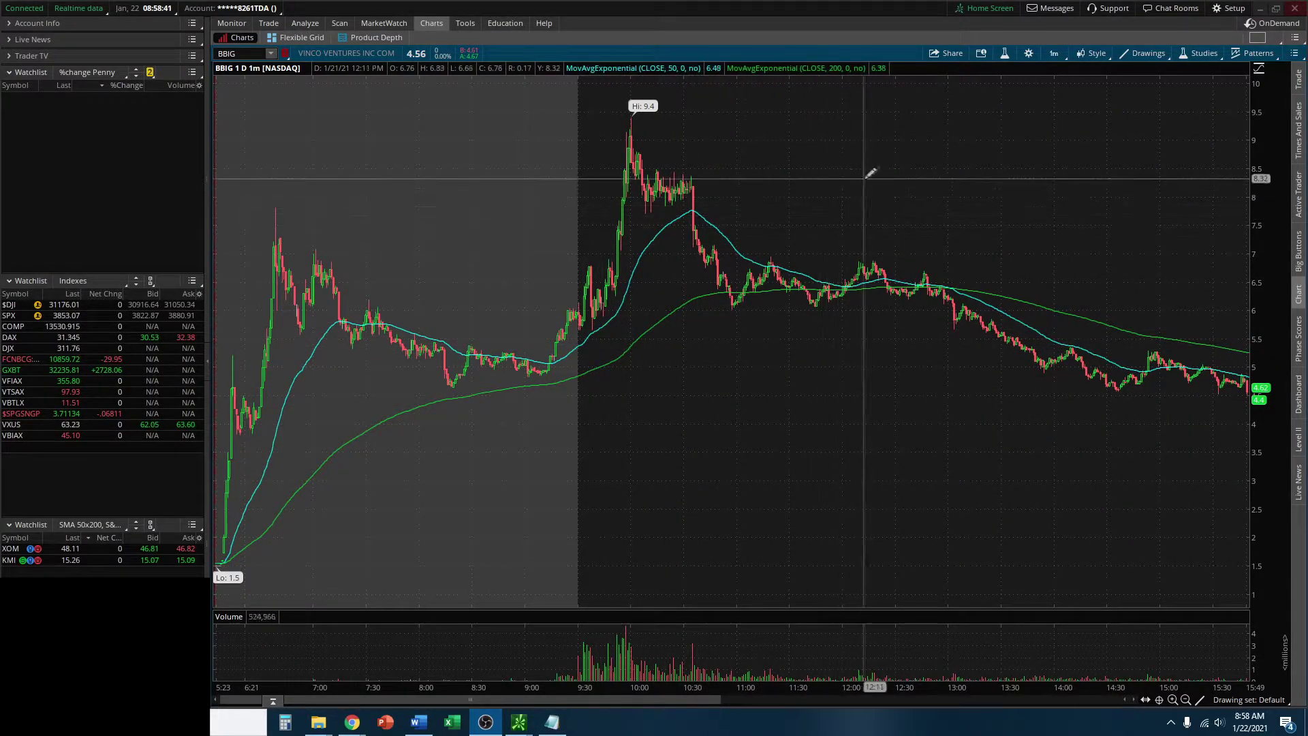
Step: Compare the full BBIG chart between the 1 Y : 1D and 1 D : 1m time frames
right_click(975, 174)
left_click(996, 178)
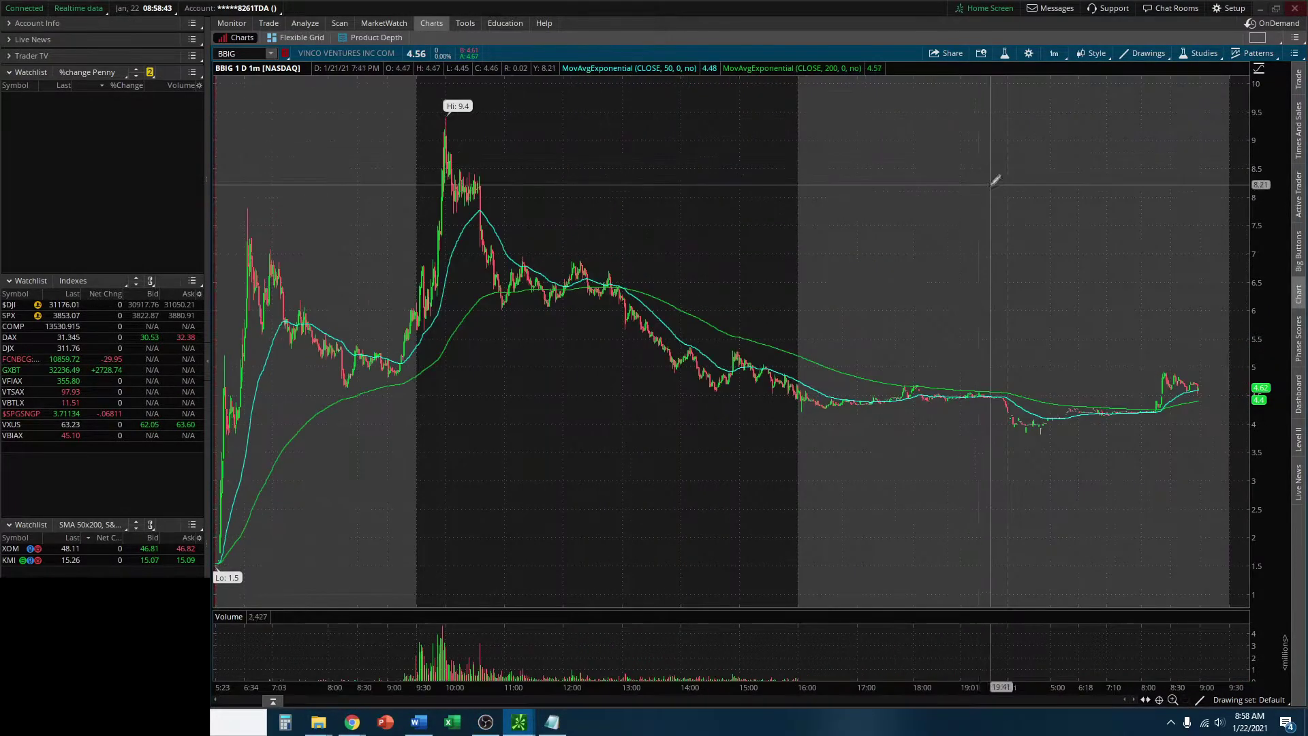
left_click(1054, 53)
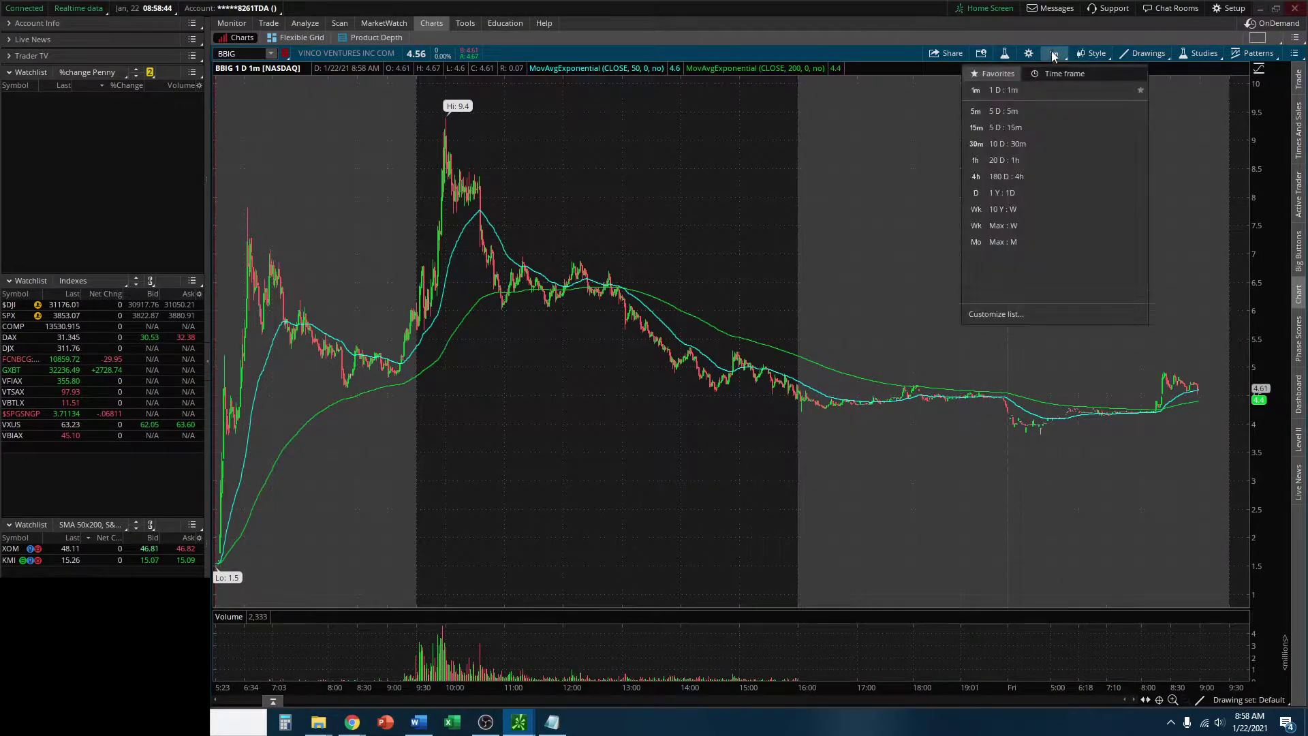
left_click(1011, 195)
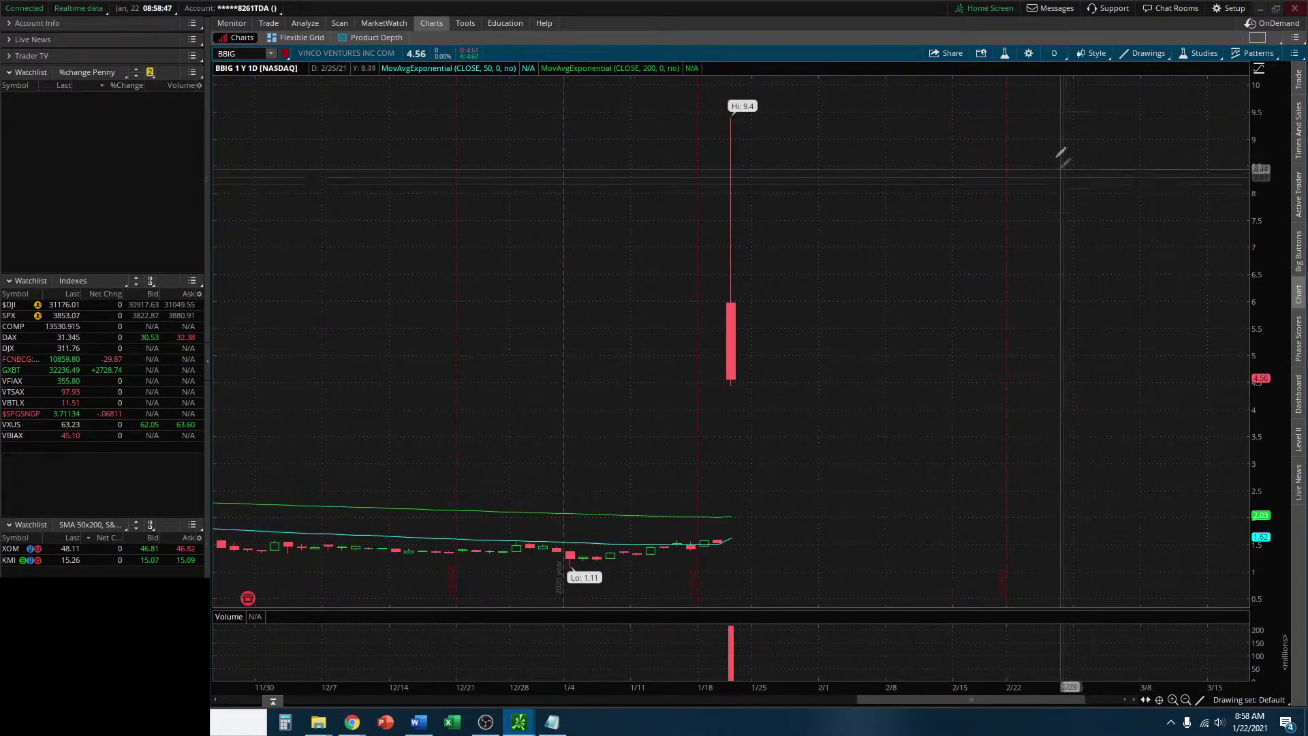
left_click(1058, 55)
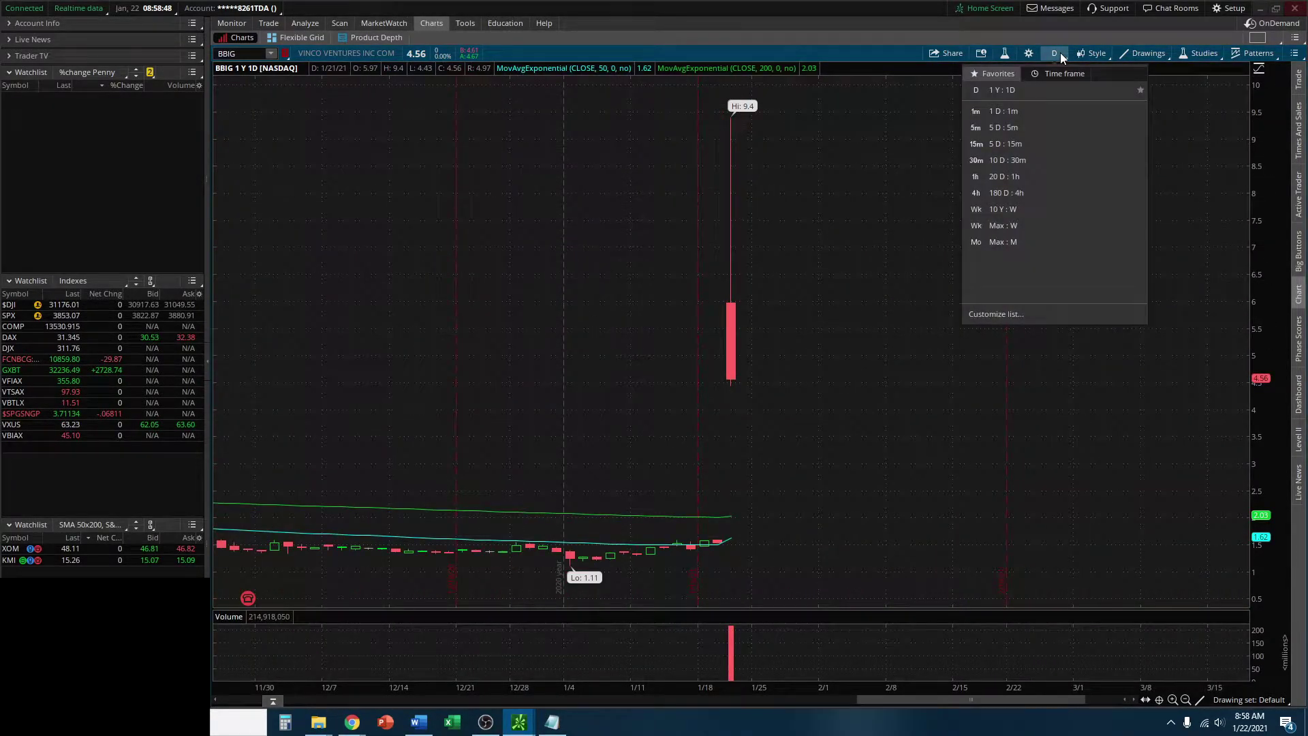
left_click(1037, 111)
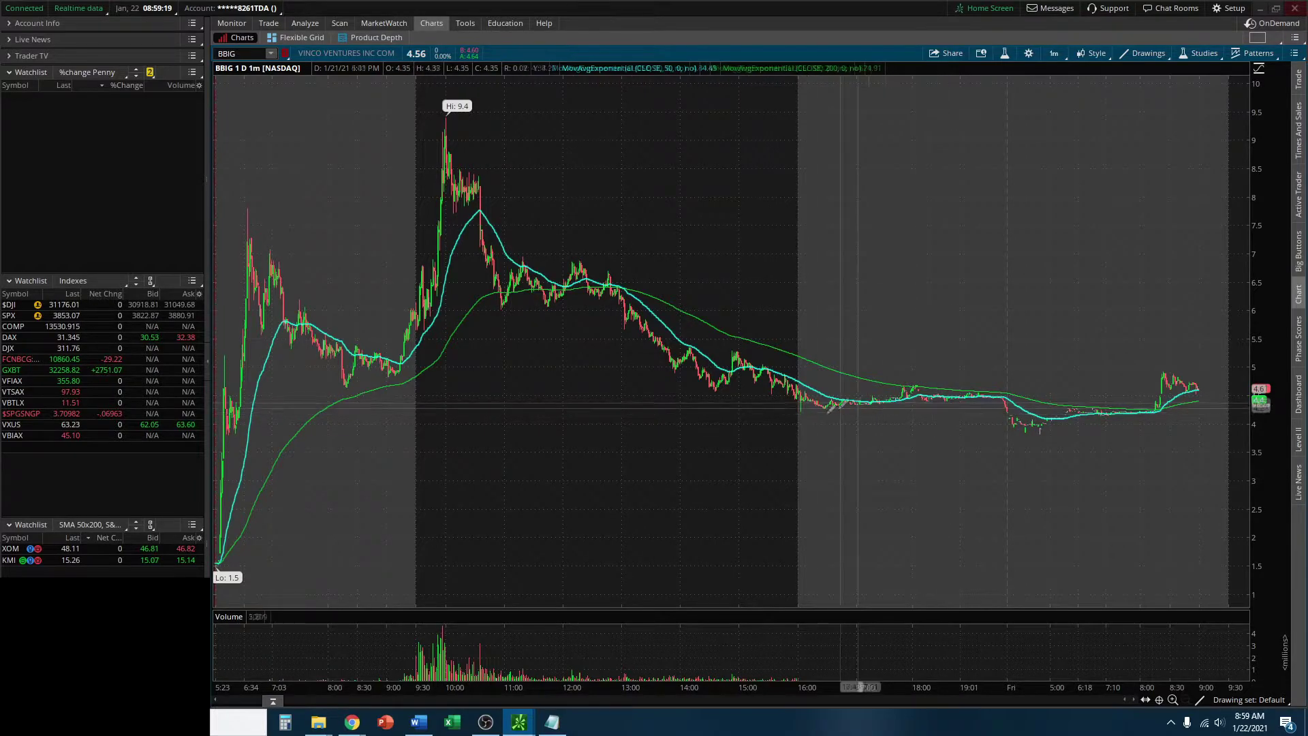
Step: Switch the BBIG chart to the 1 Y : 1D time frame and measure the move up from the January lows
left_click(1053, 53)
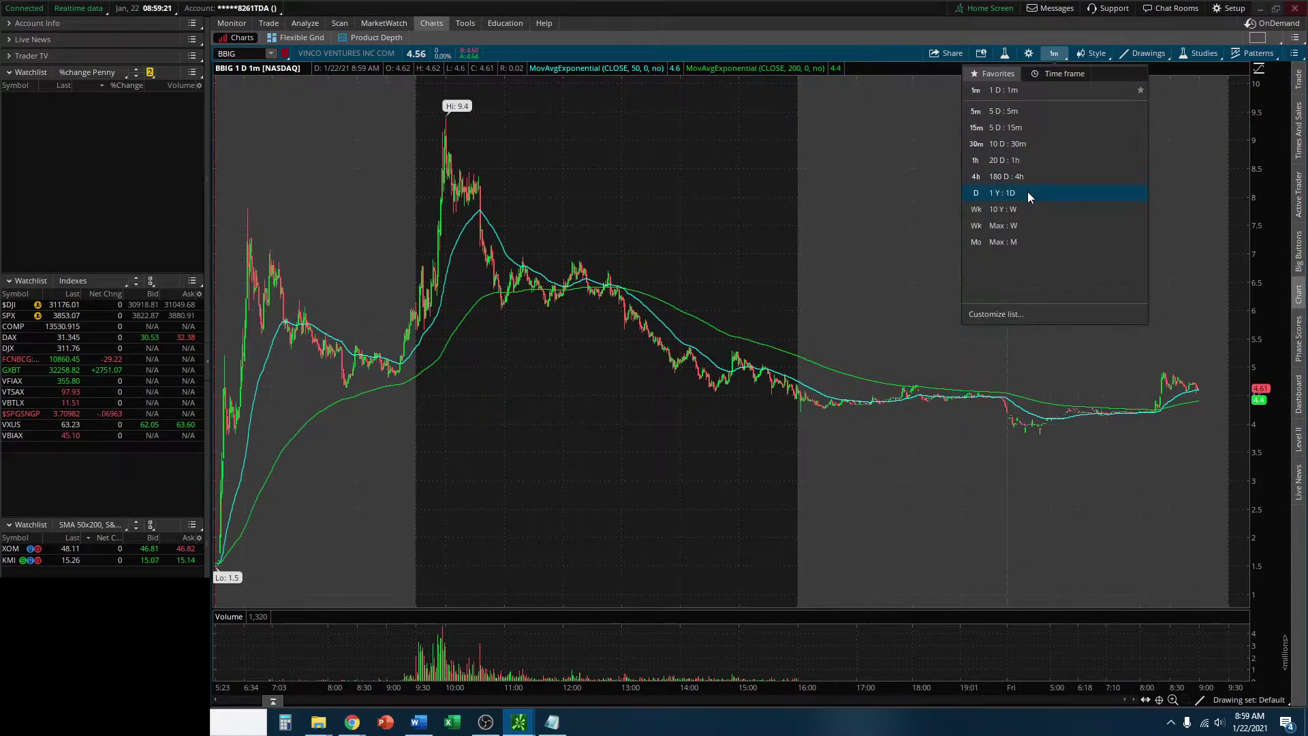
left_click(1028, 192)
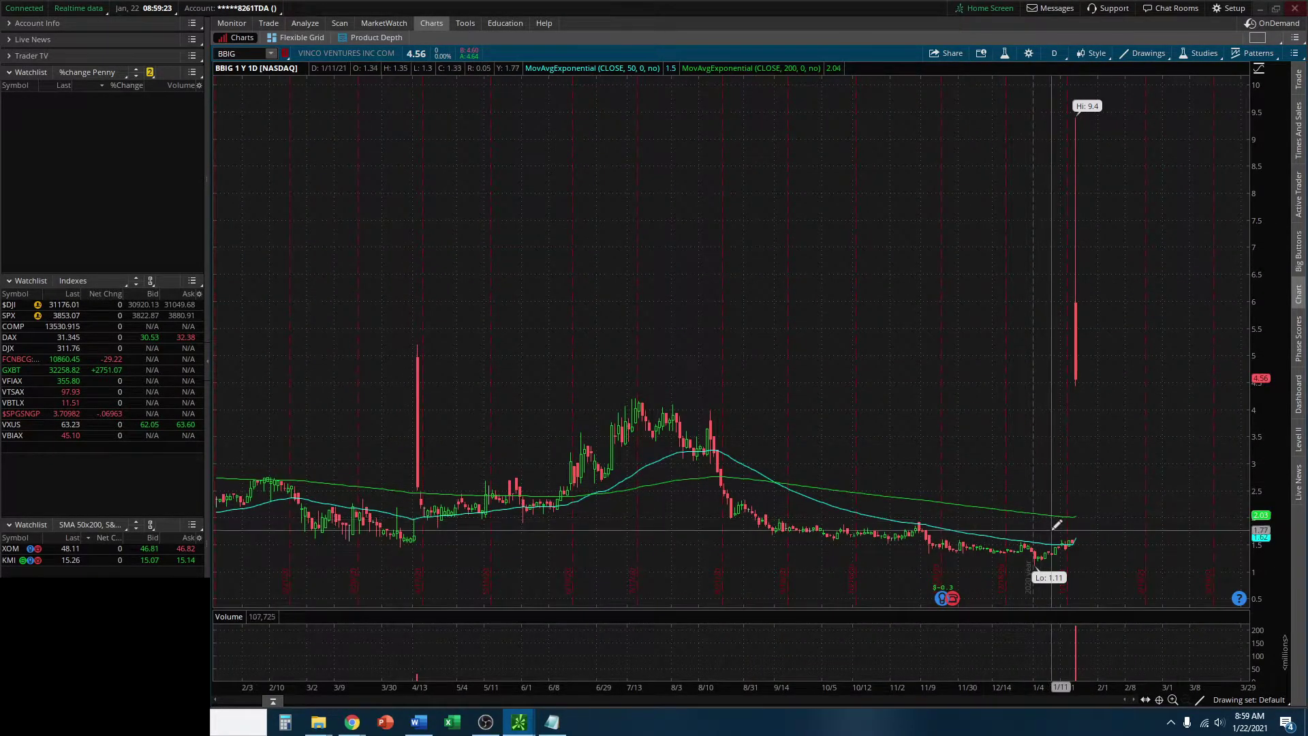
left_click_drag(1047, 543, 1112, 319)
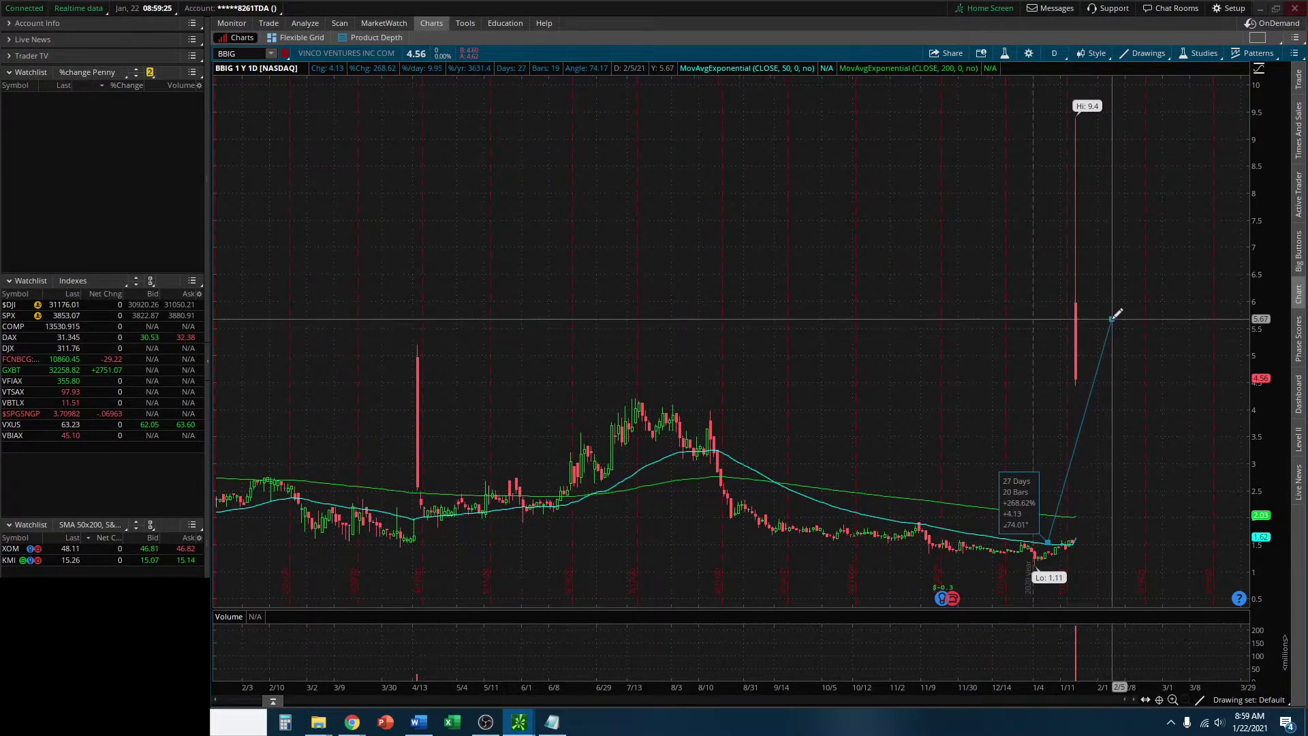
right_click(1114, 366)
left_click(781, 106)
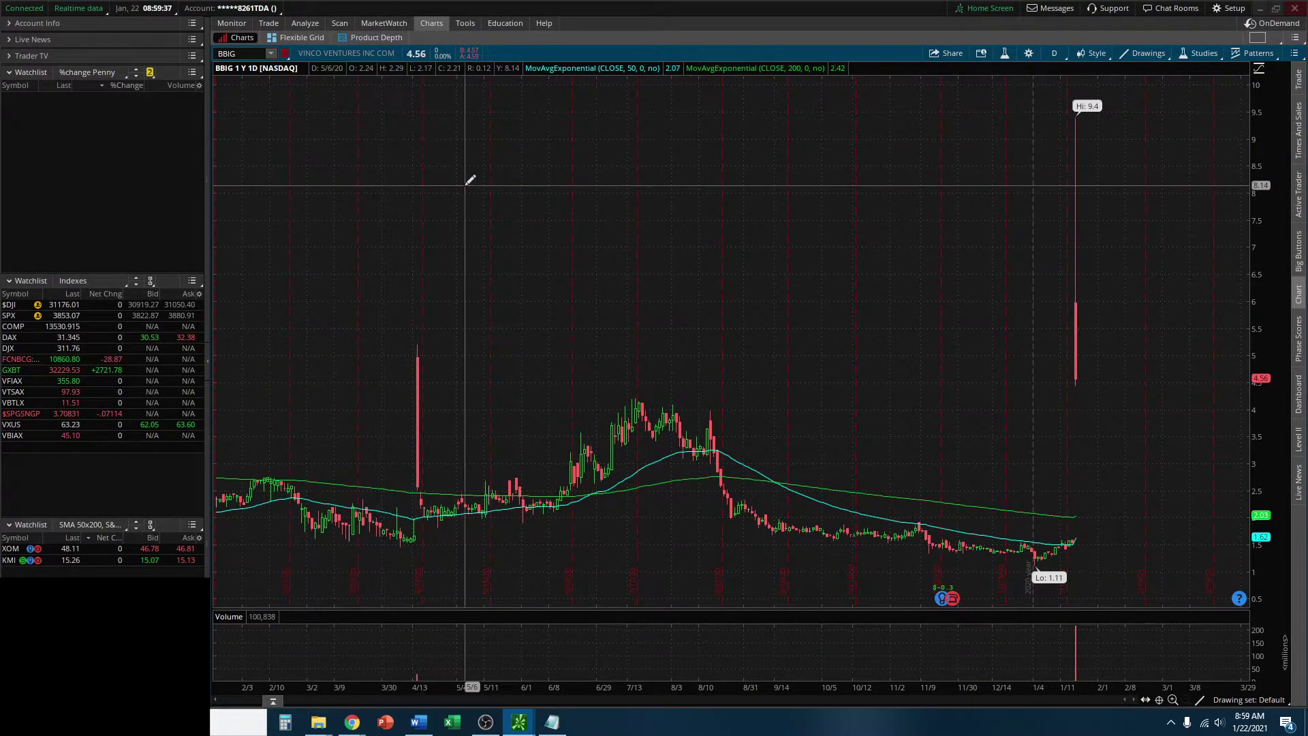
Step: Go to the Stock Hacker scan and add a stock filter on % change
left_click(333, 25)
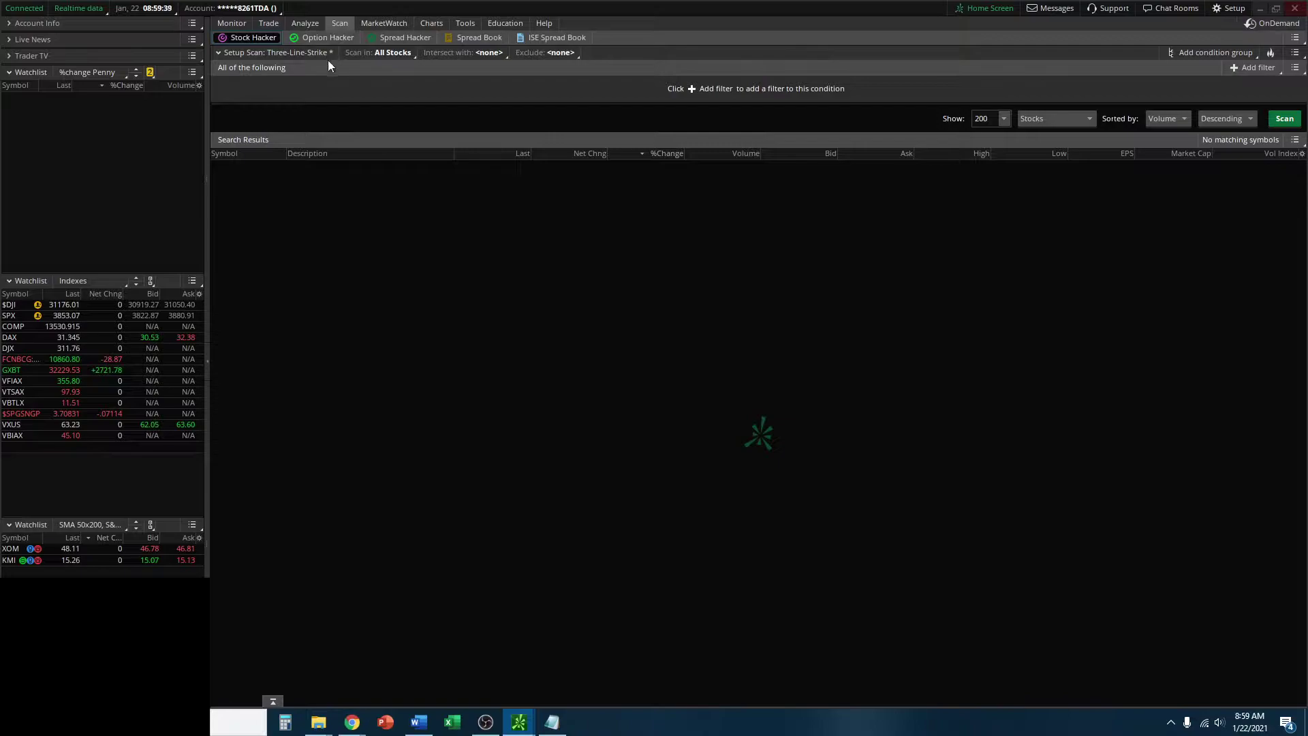
left_click(1249, 67)
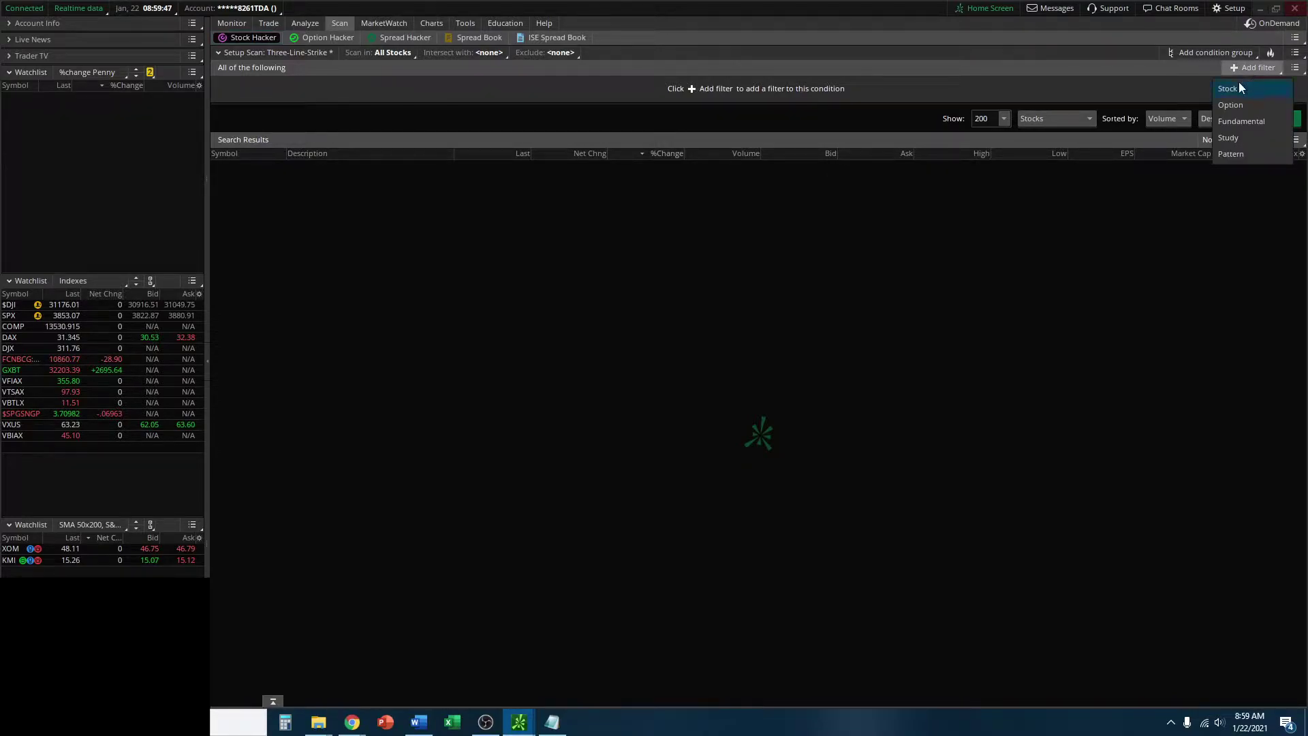
left_click(1237, 89)
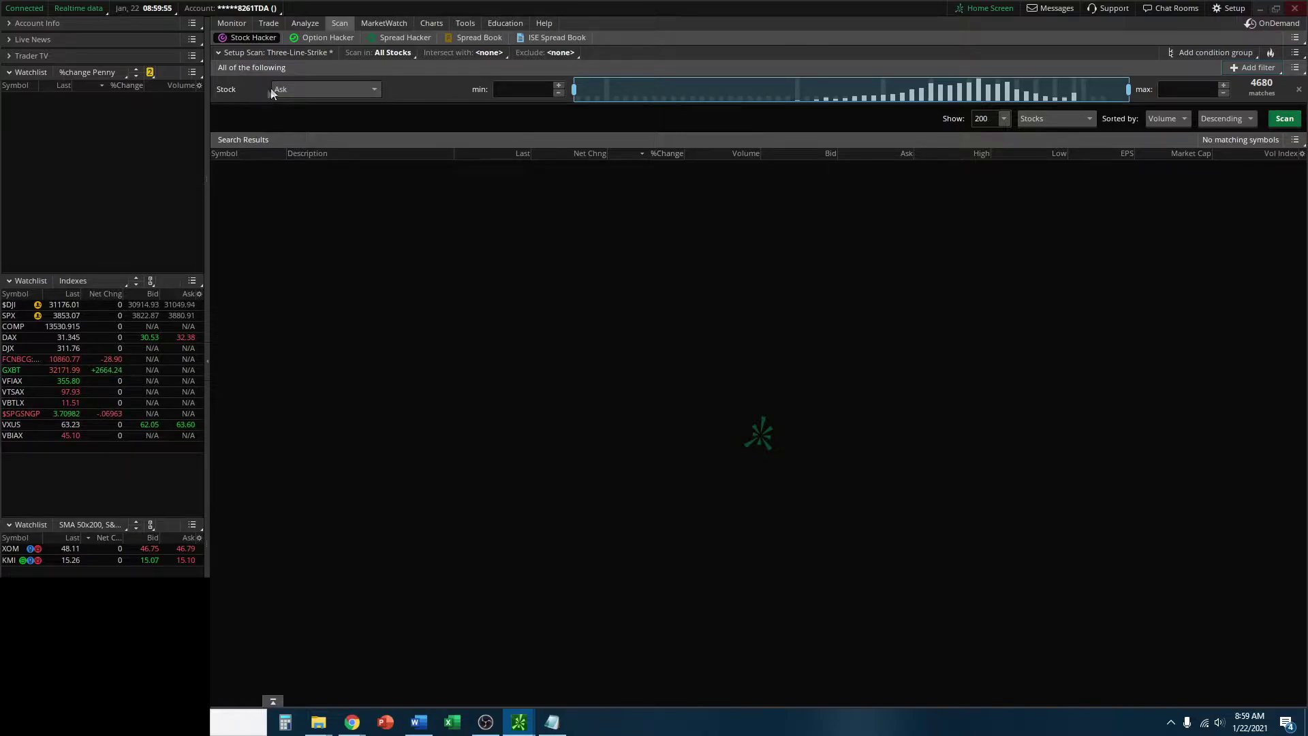
left_click(311, 88)
scroll(329, 144, "down", 6)
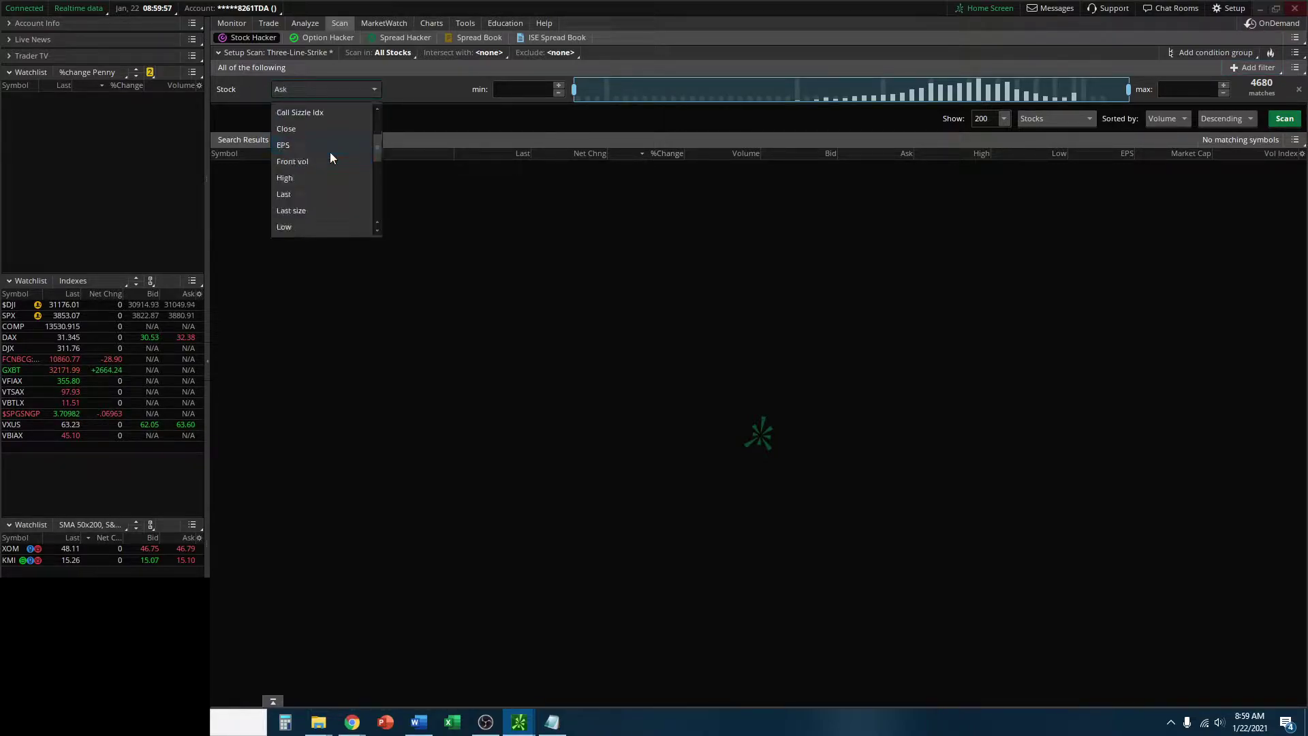
left_click(317, 225)
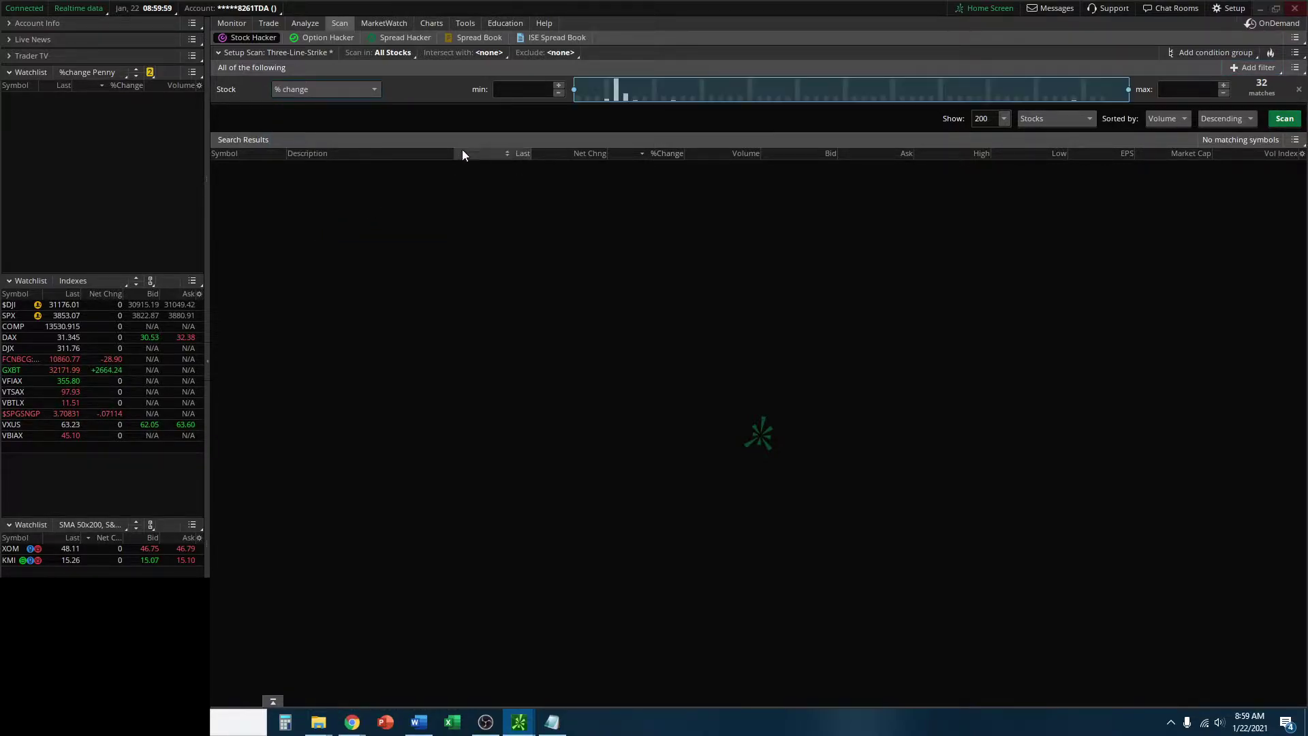
Step: Set the % change filter's minimum to +20.00% and its maximum to 10000000%
left_click(524, 90)
type("4.36-")
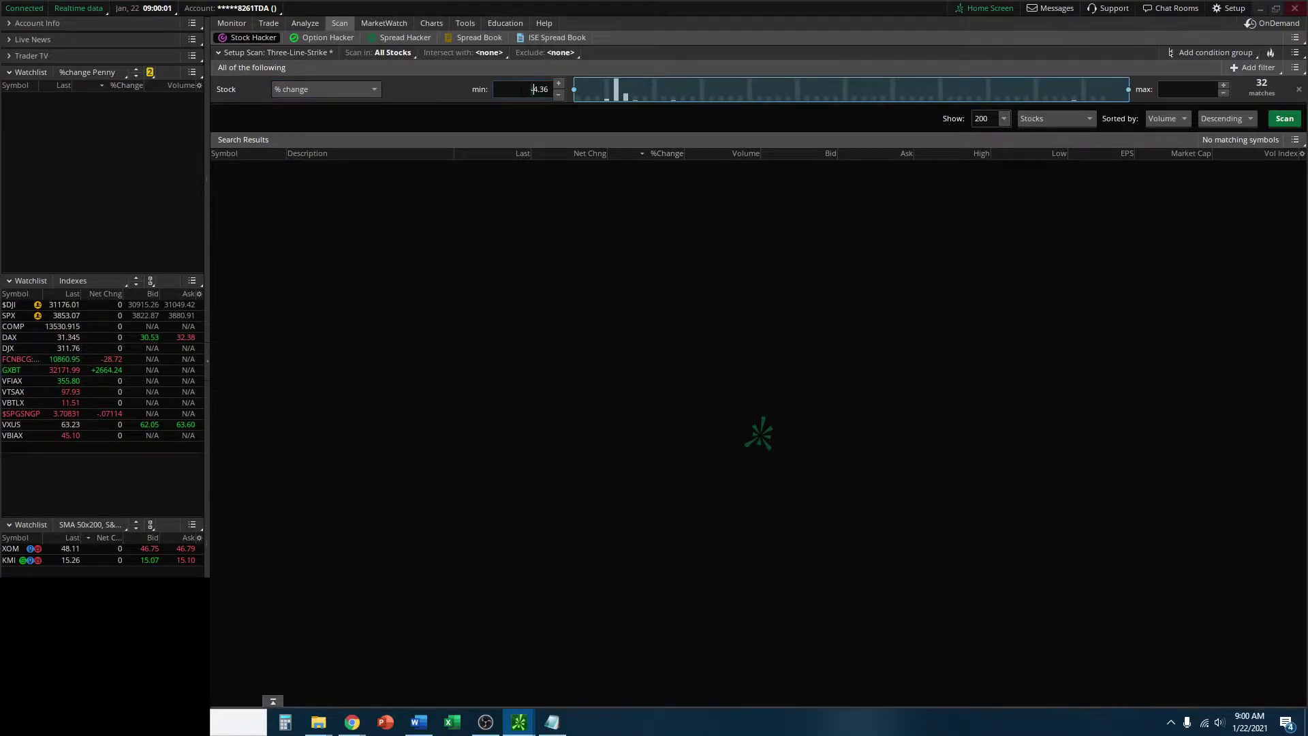
key("Tab")
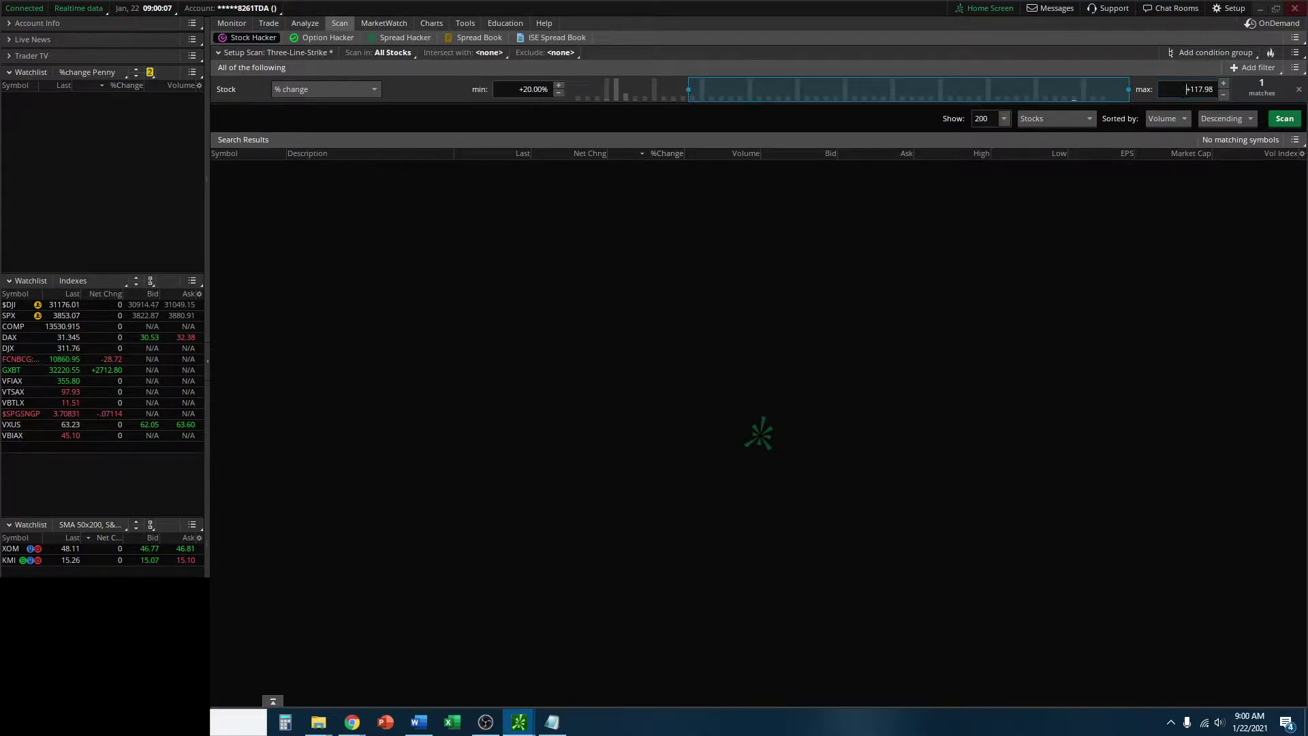
type("10000000")
key("Return")
Step: Add a second stock filter on Close with a minimum of .50 and a maximum of 25.00
left_click(1250, 71)
left_click(1231, 88)
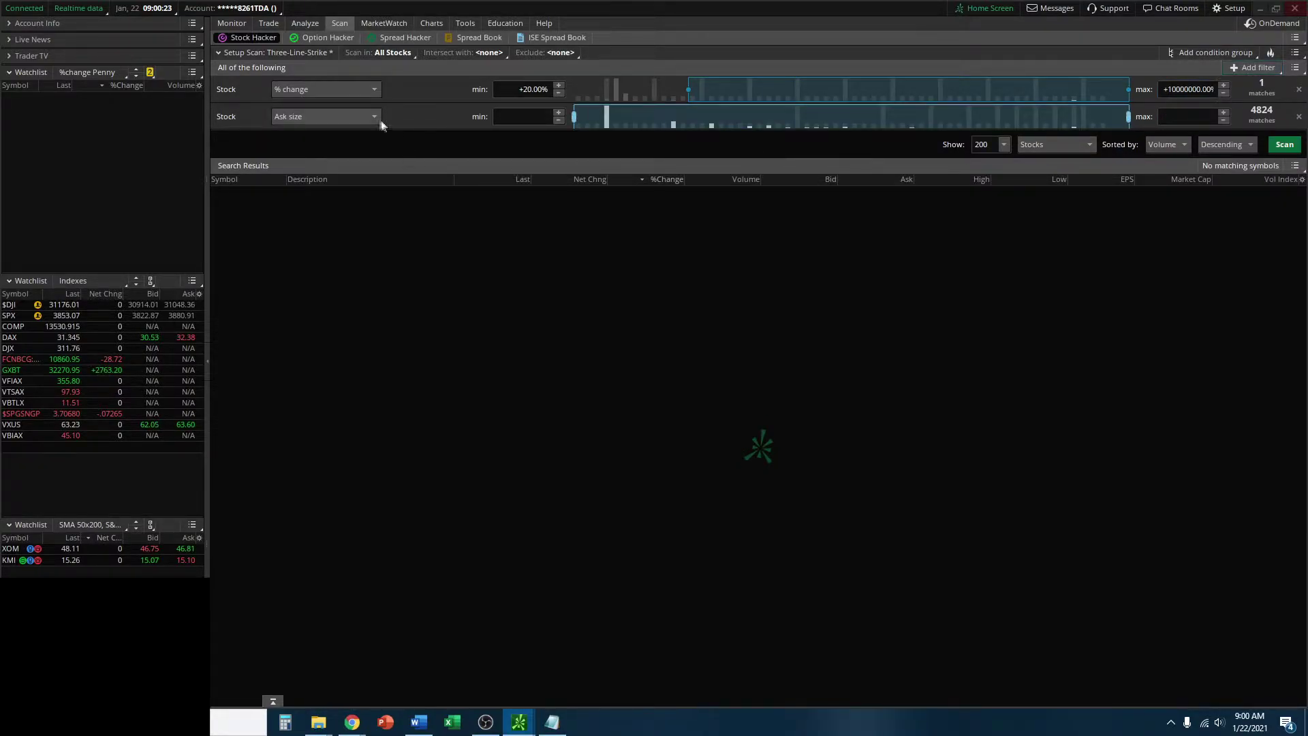
left_click(351, 117)
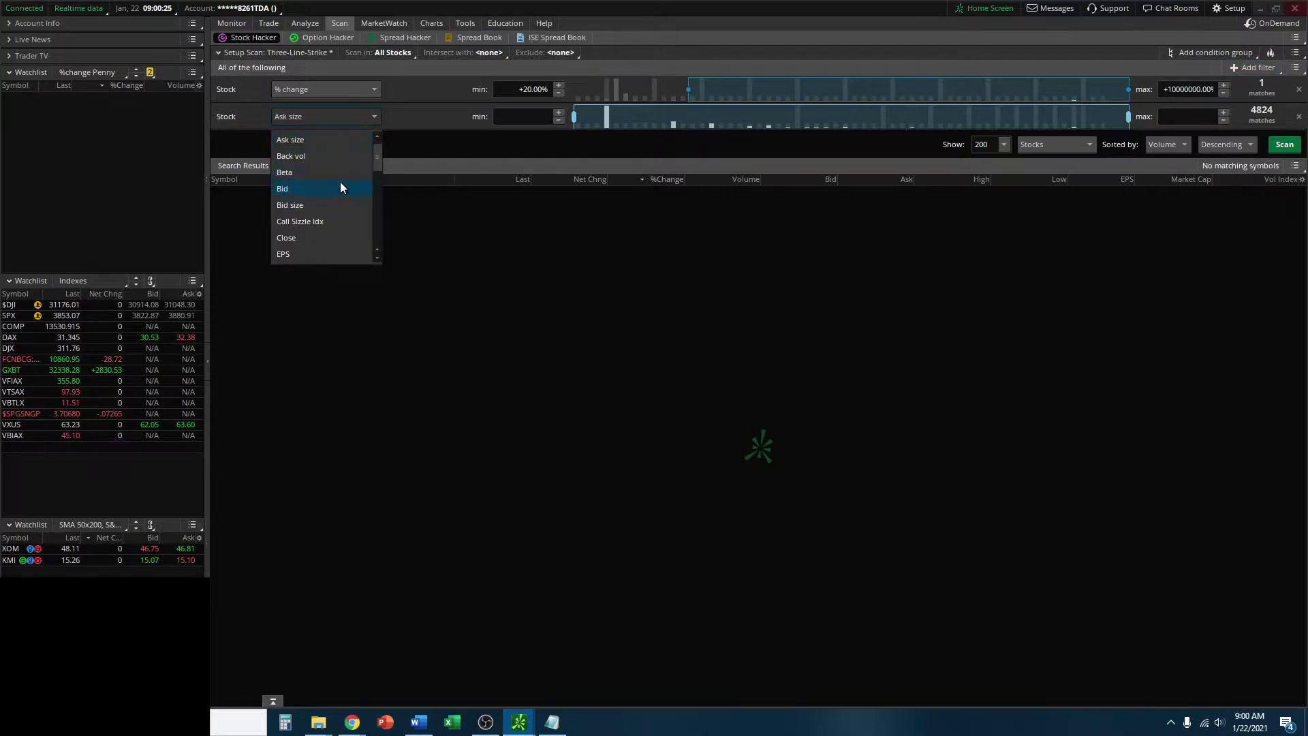
left_click(315, 238)
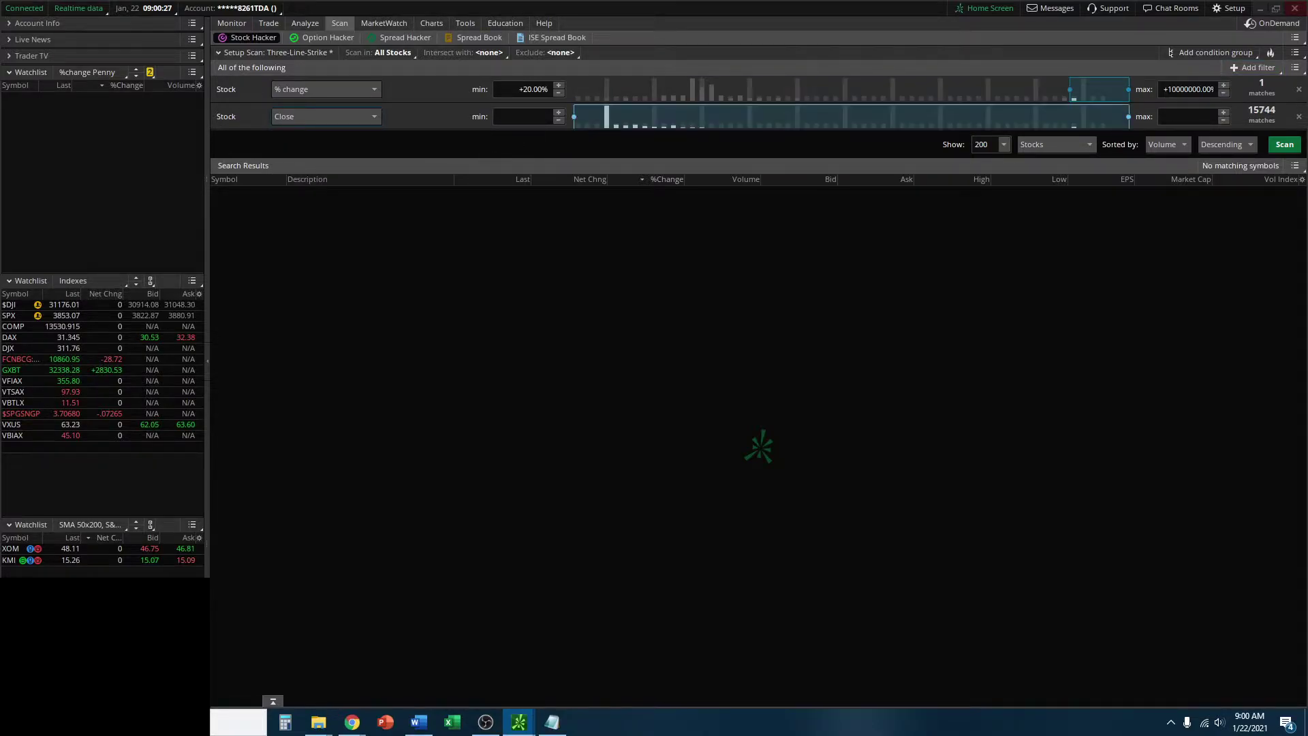
left_click(534, 120)
type(".5")
key("Tab")
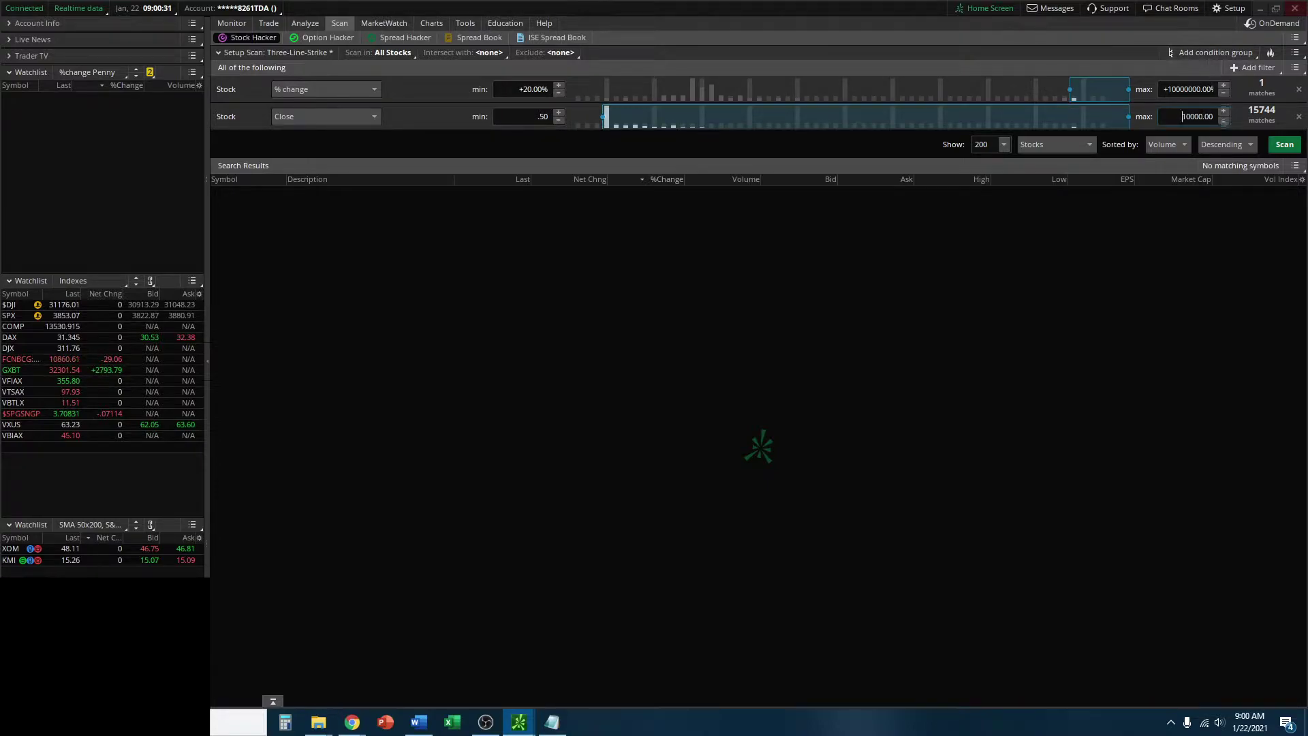
type("25")
key("Tab")
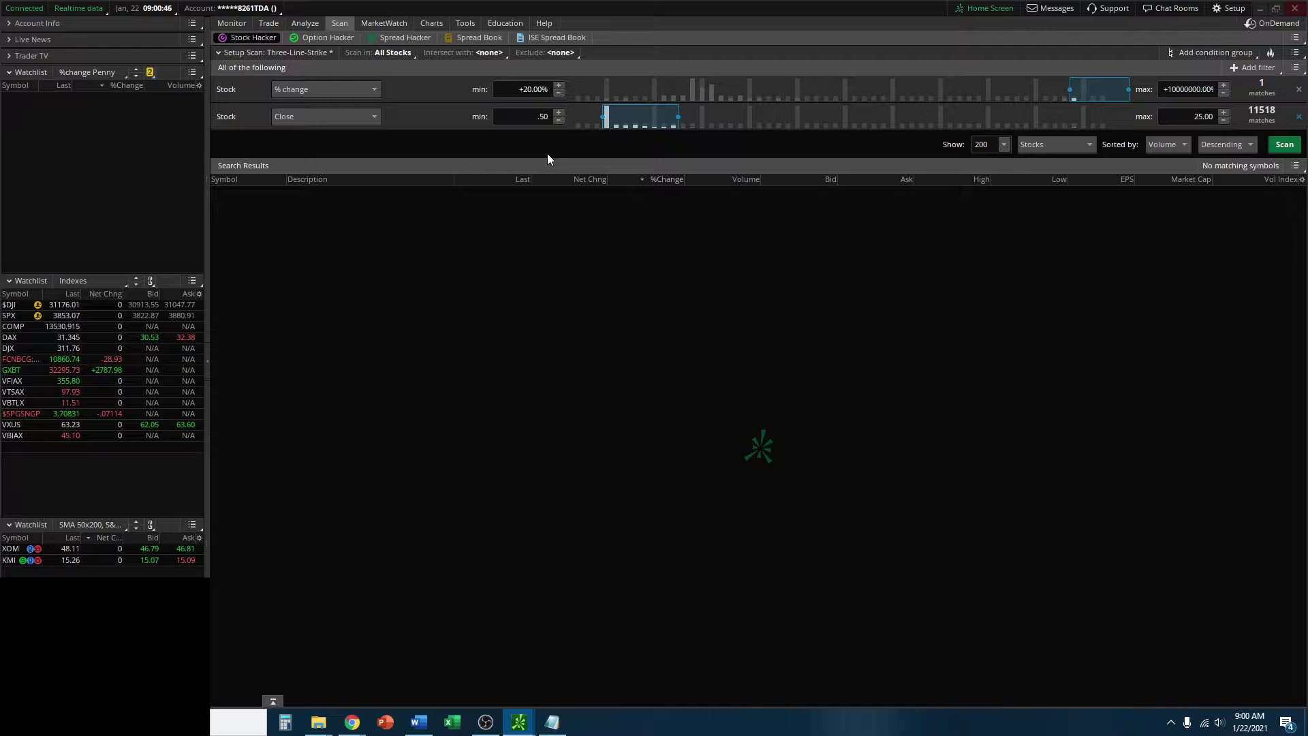
Step: Return to the BBIG chart and review it in the 1 D : 1m and 1 Y : 1D time frames
left_click(432, 23)
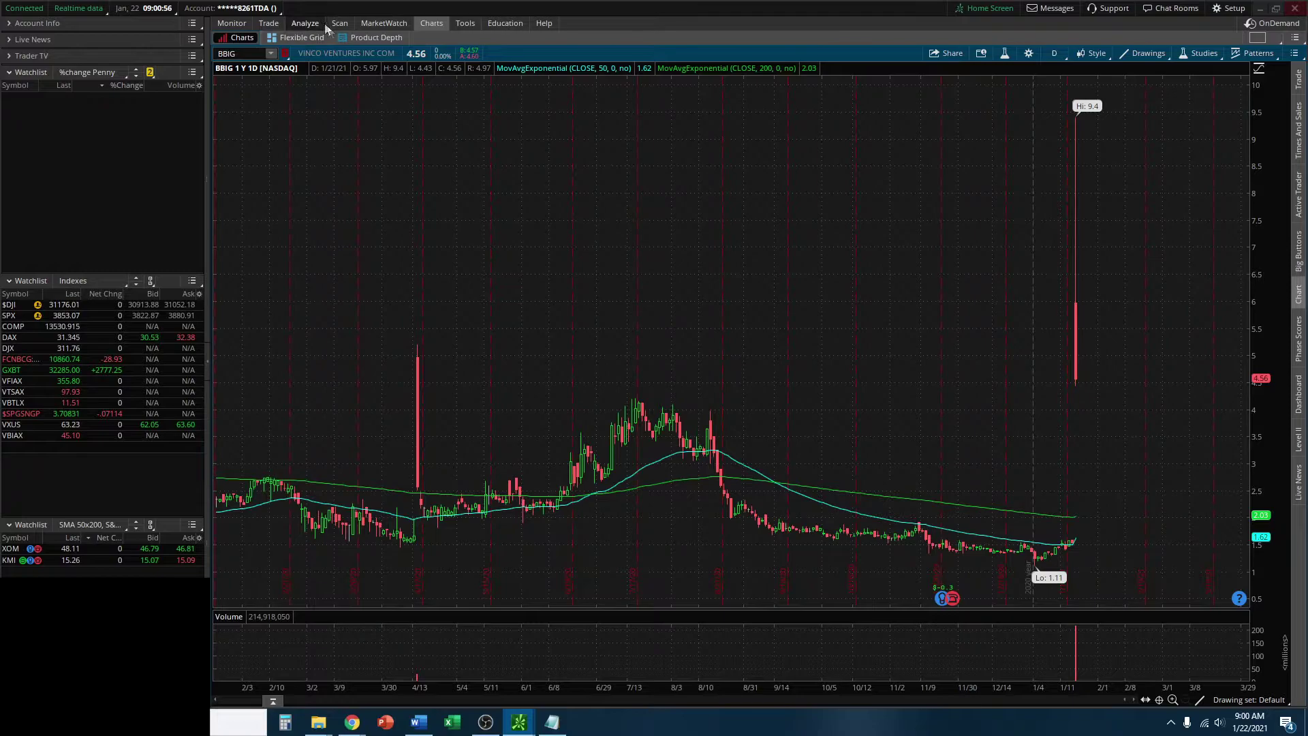
left_click(1054, 54)
left_click(1028, 112)
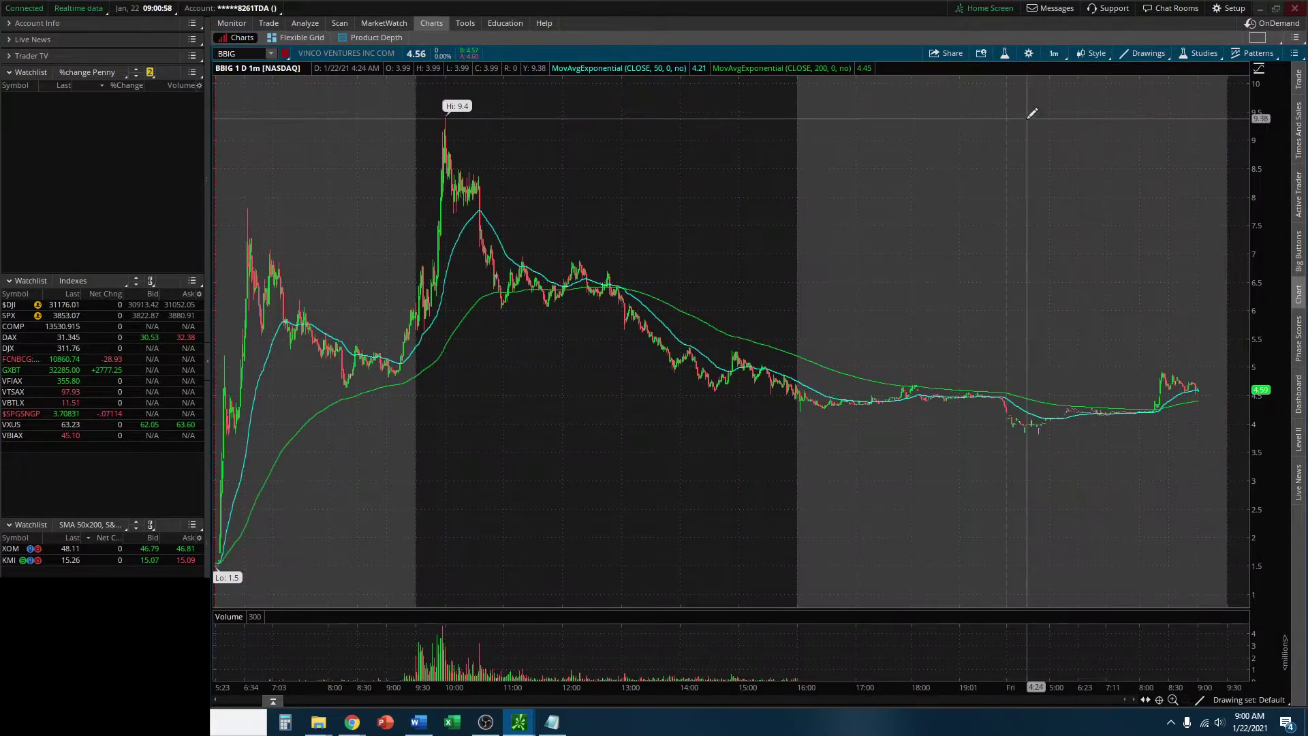
left_click(1056, 53)
left_click(1023, 191)
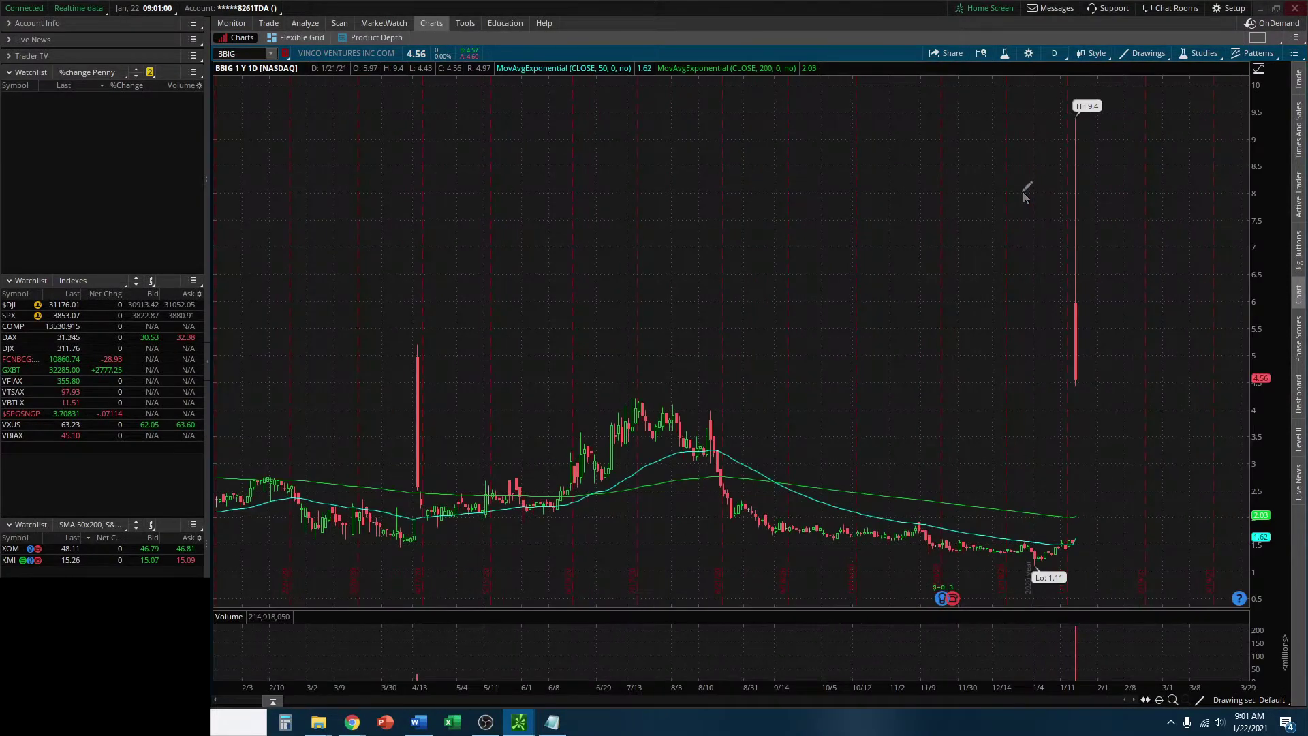
Step: Add a third stock filter to the scan on Volume with a minimum of 1,000,000 and a maximum of 200,000,000
left_click(336, 23)
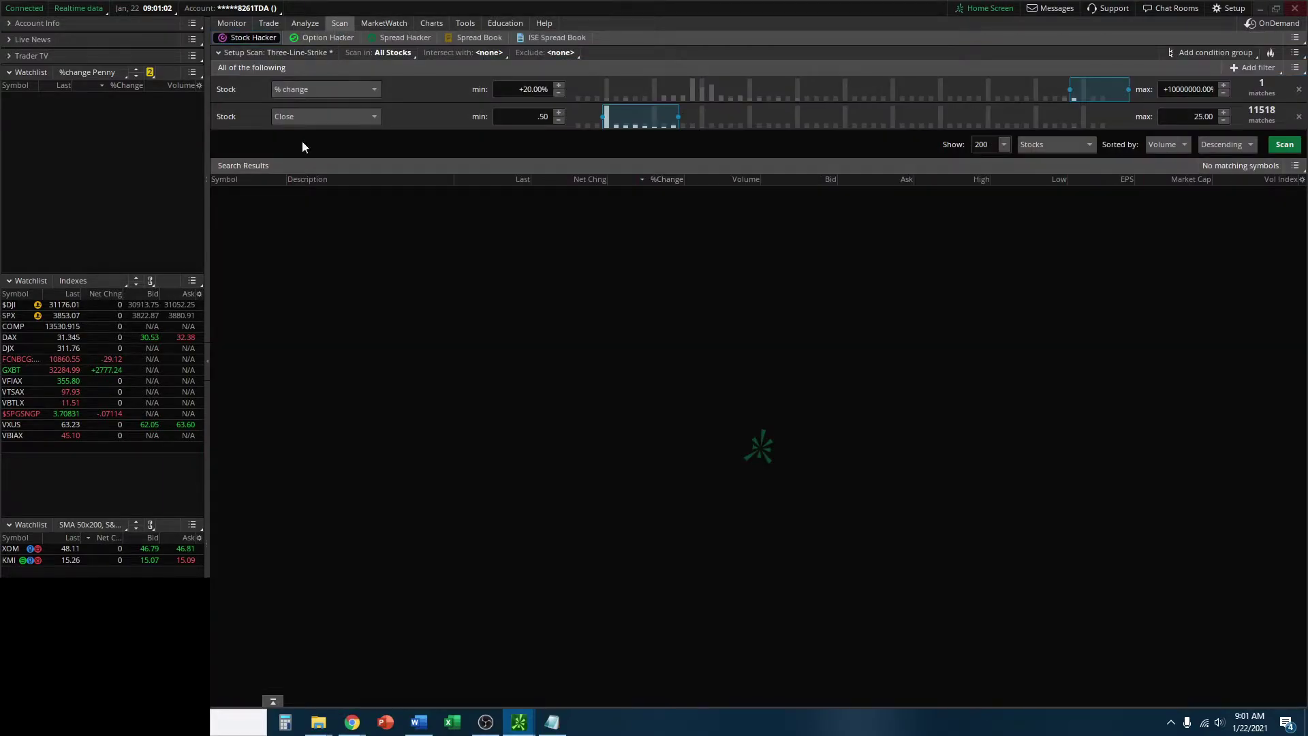
left_click(1262, 68)
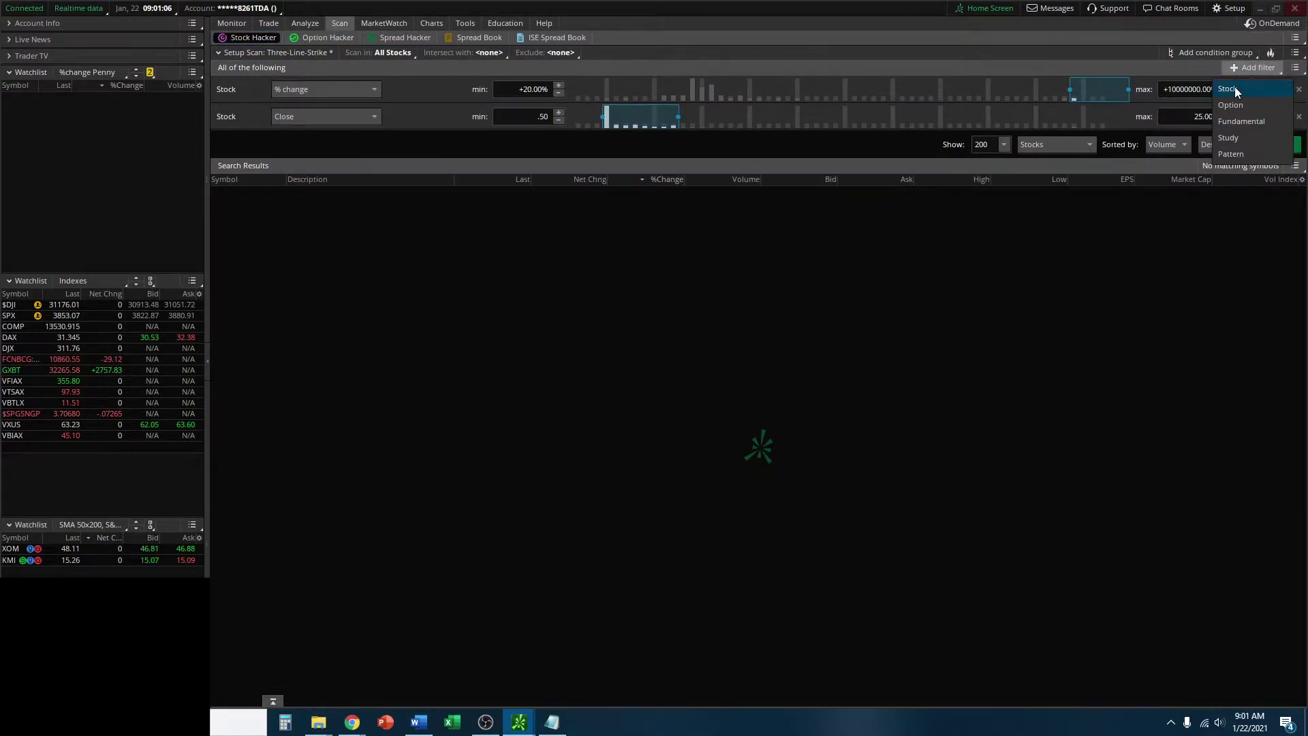
left_click(1237, 89)
left_click(334, 141)
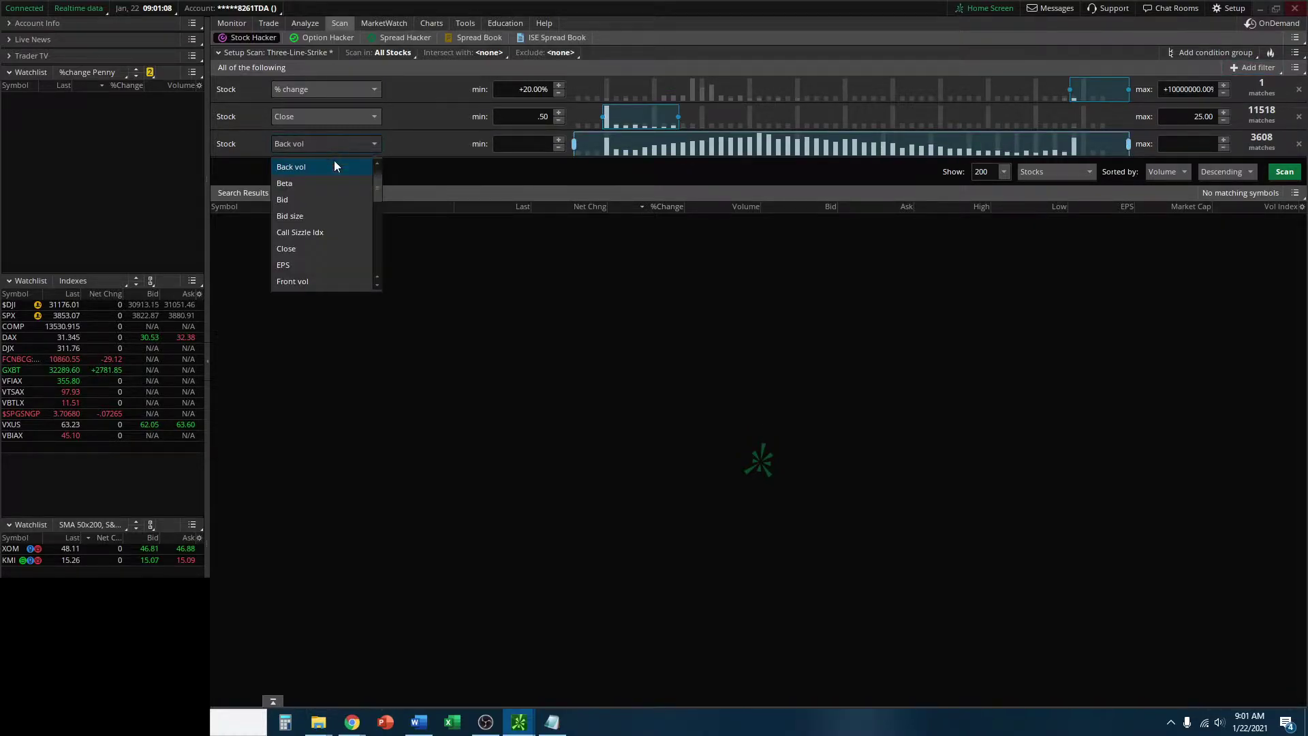
scroll(336, 202, "down", 10)
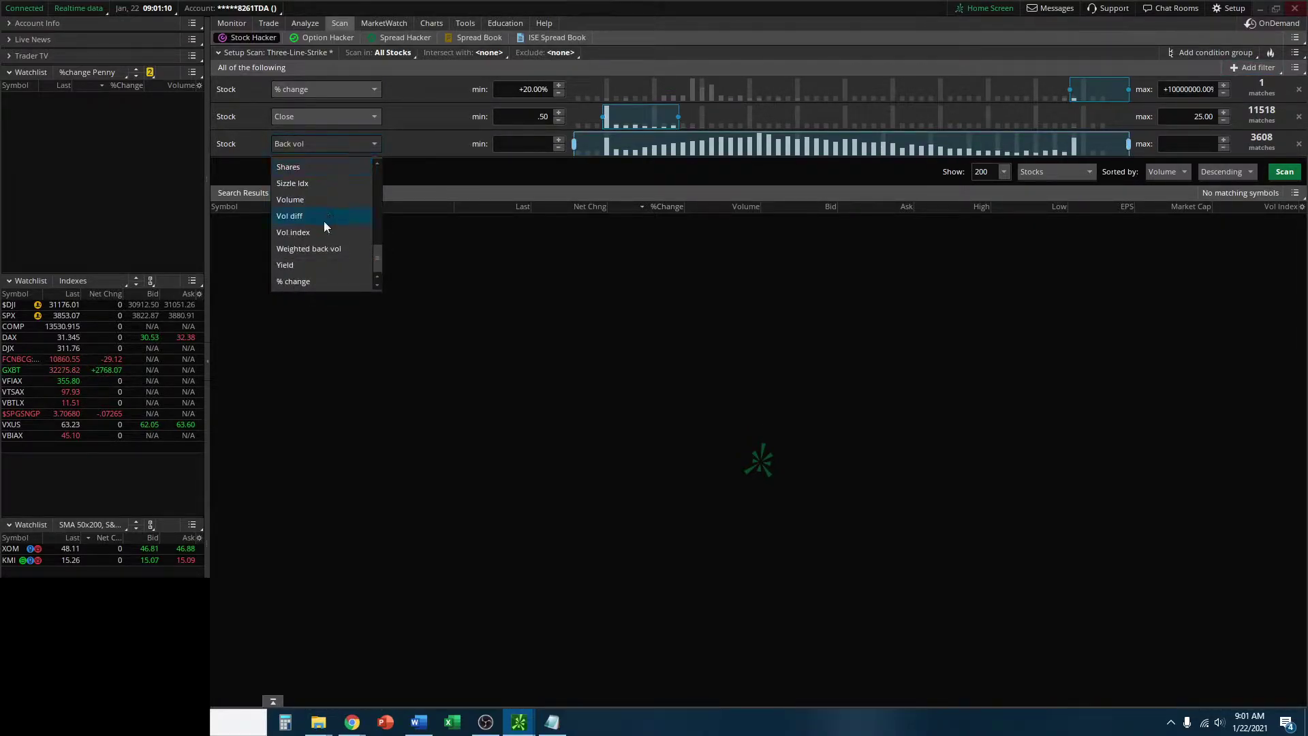
left_click(310, 200)
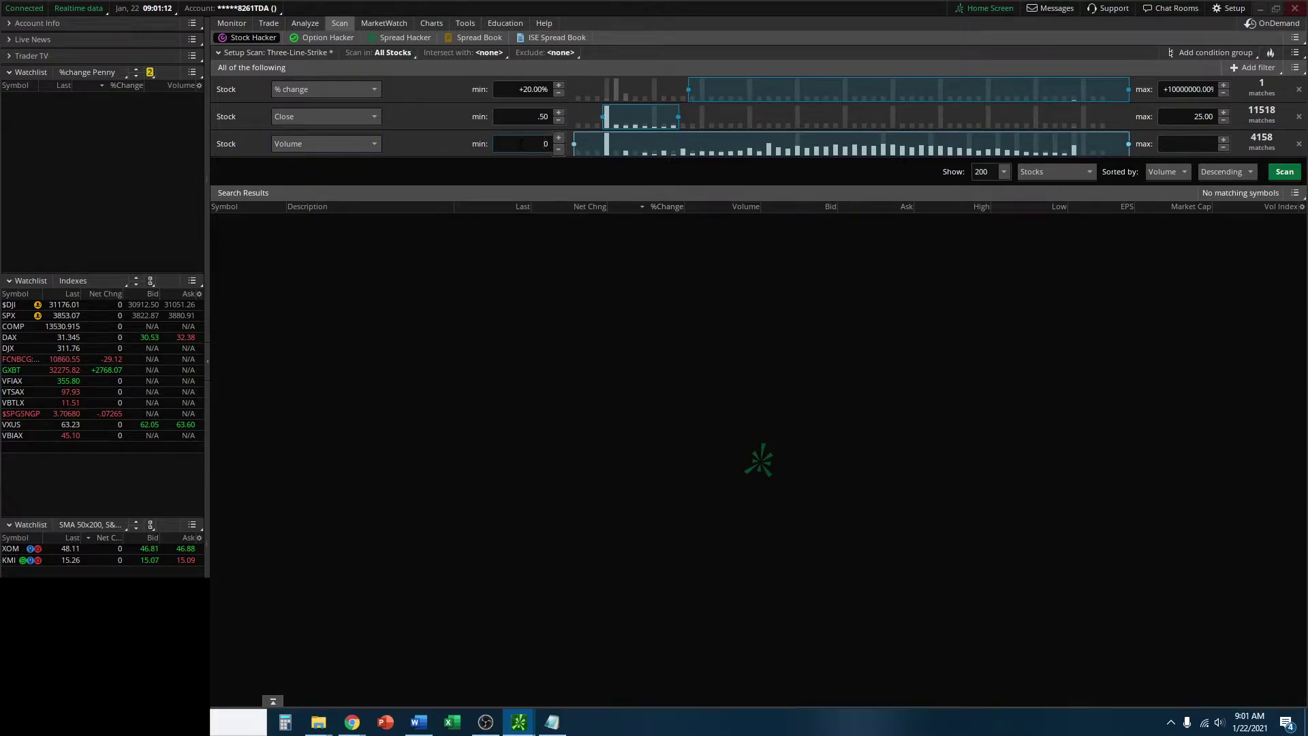
type("1,000,000")
key("Tab")
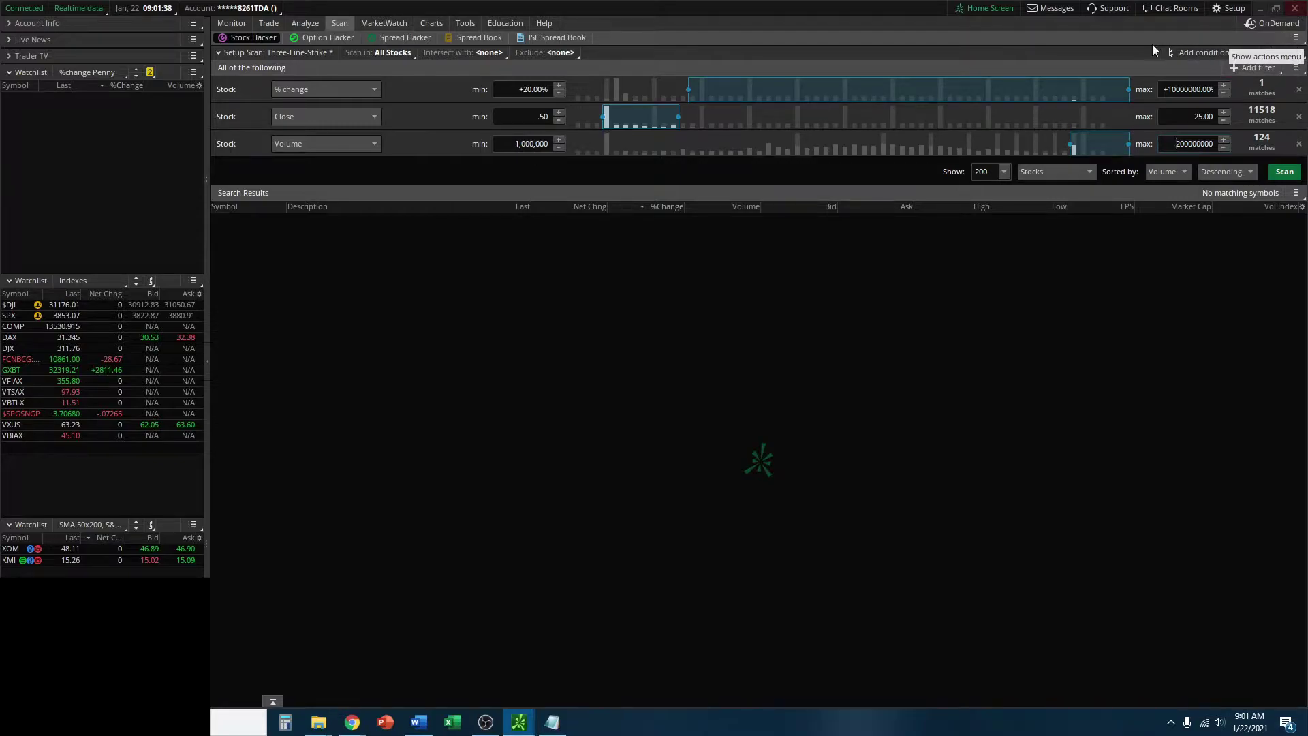
left_click(1294, 55)
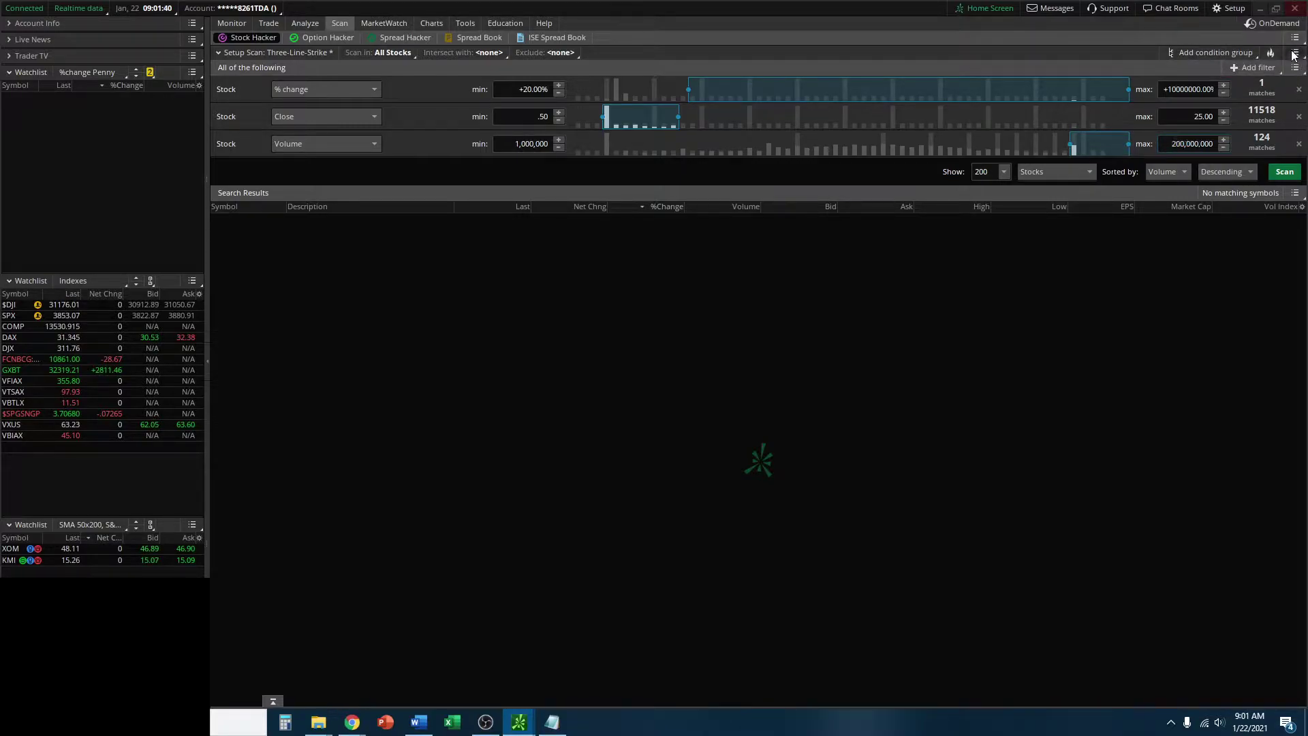
left_click(1118, 46)
left_click(1294, 55)
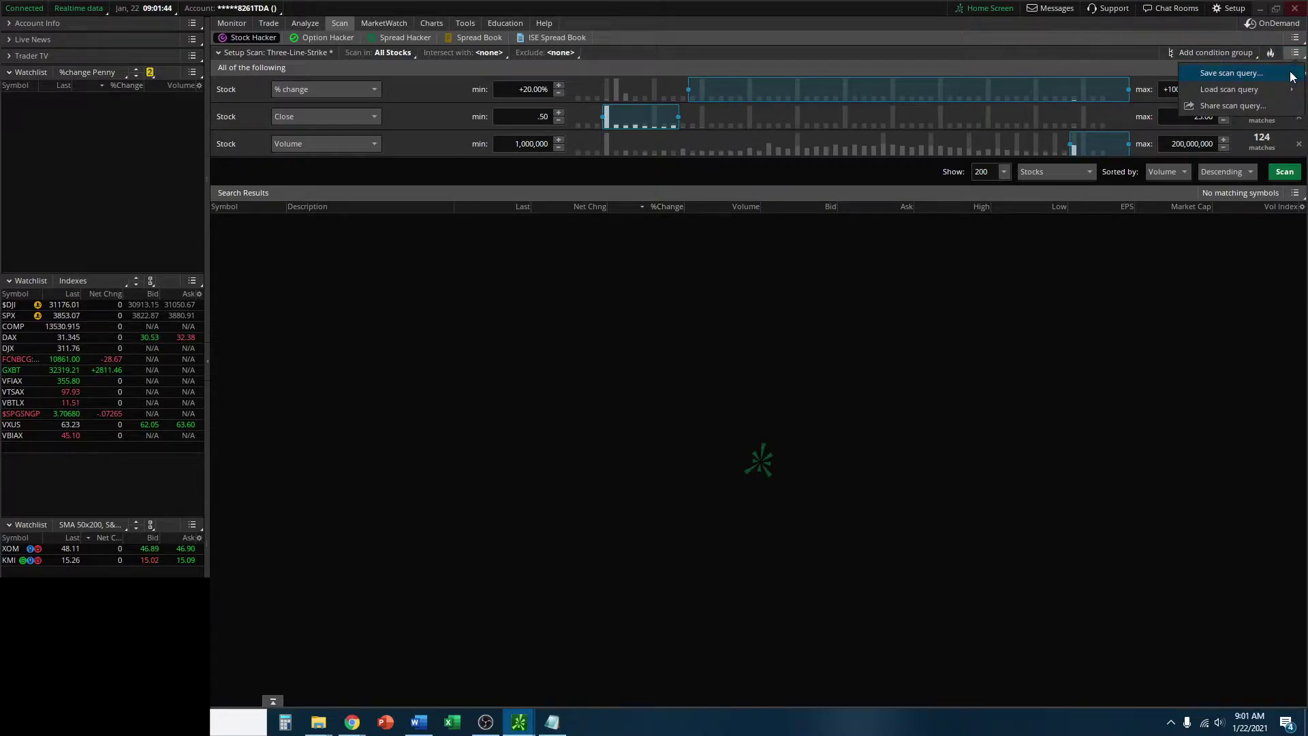
left_click(1292, 76)
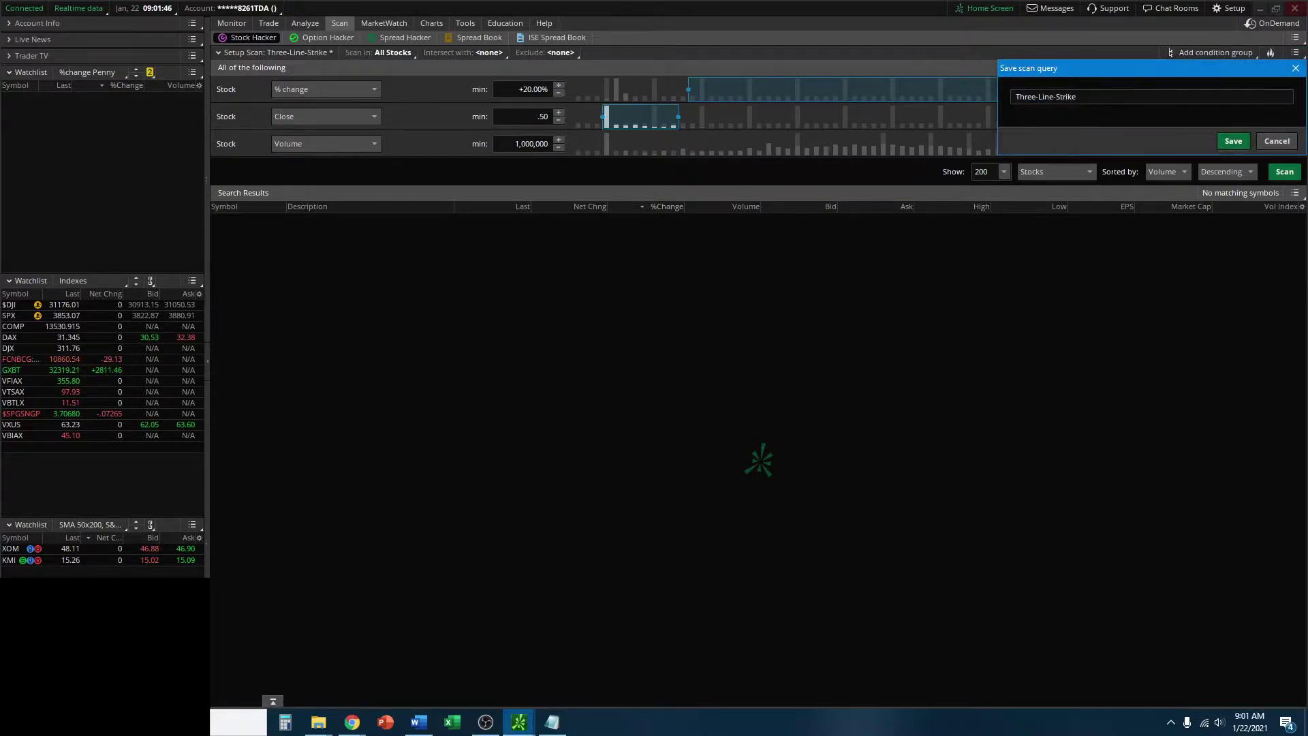
left_click(1273, 141)
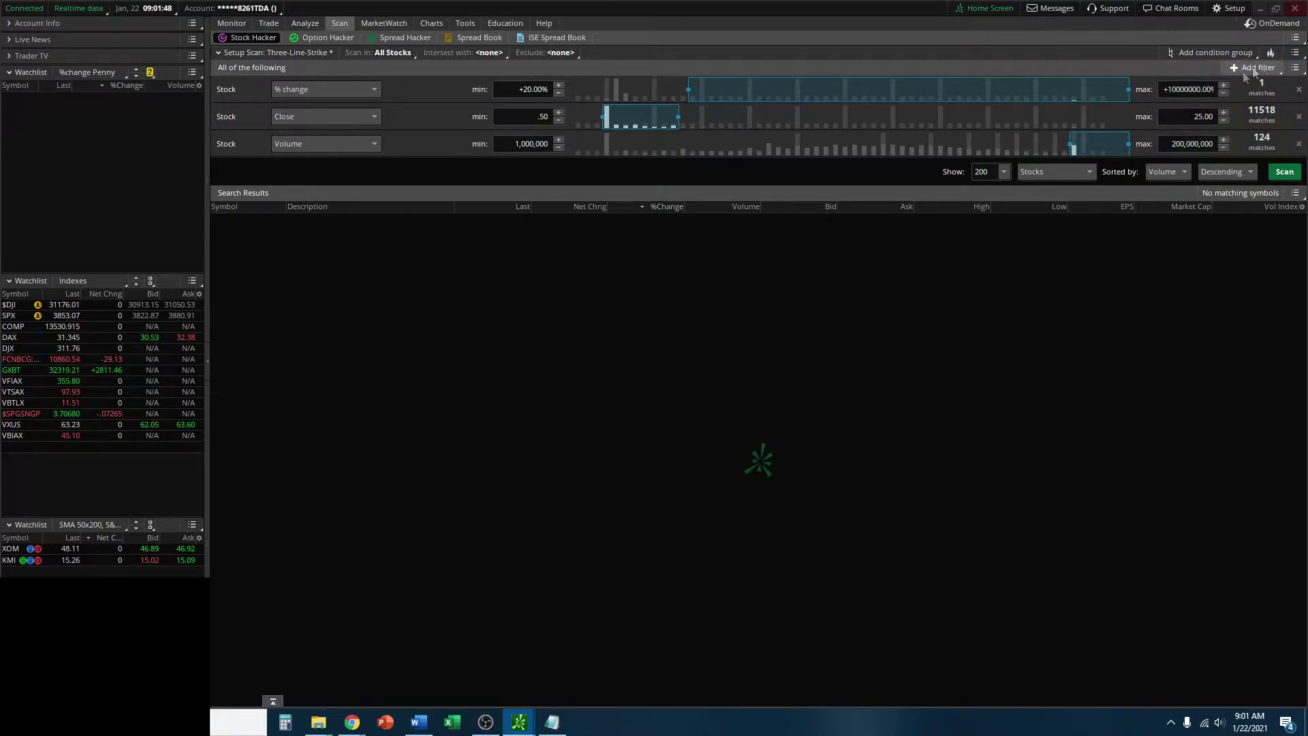
Step: Browse the symbol lists the scan can run in, including the Category and Public (R - W) groups
left_click(370, 51)
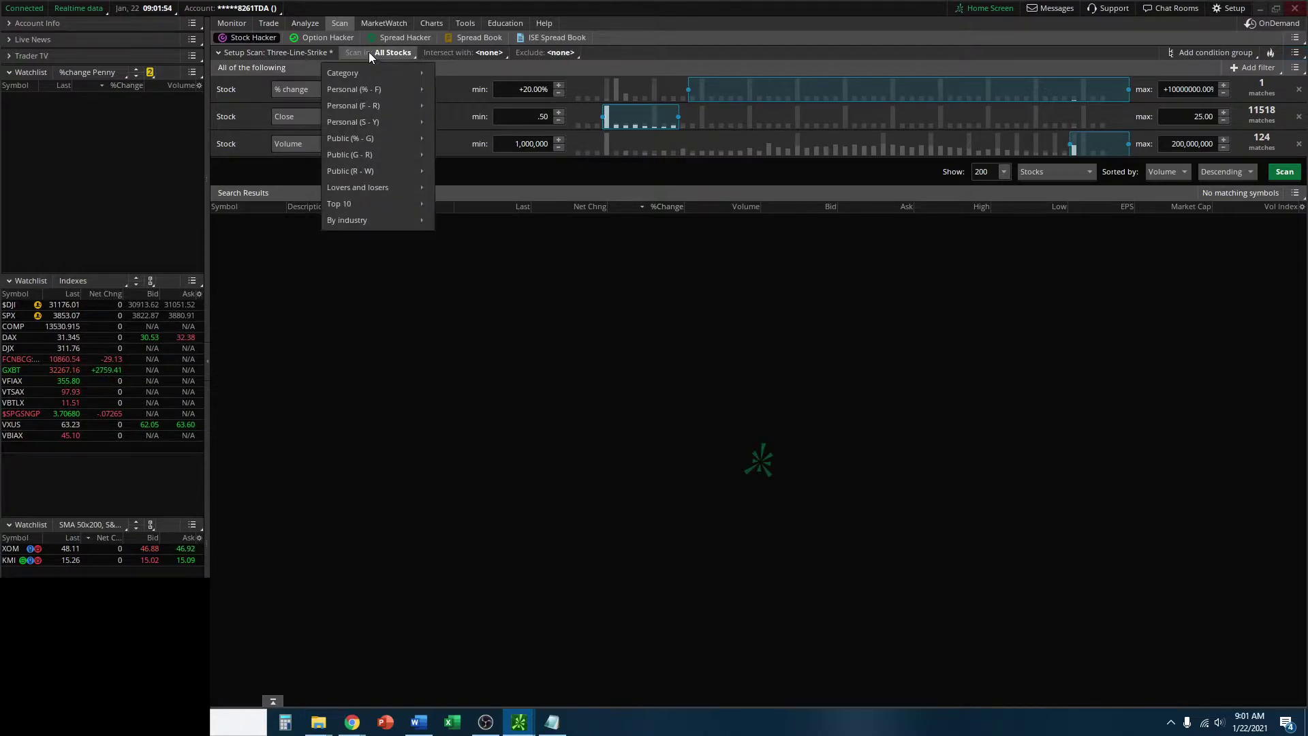
mouse_move(371, 72)
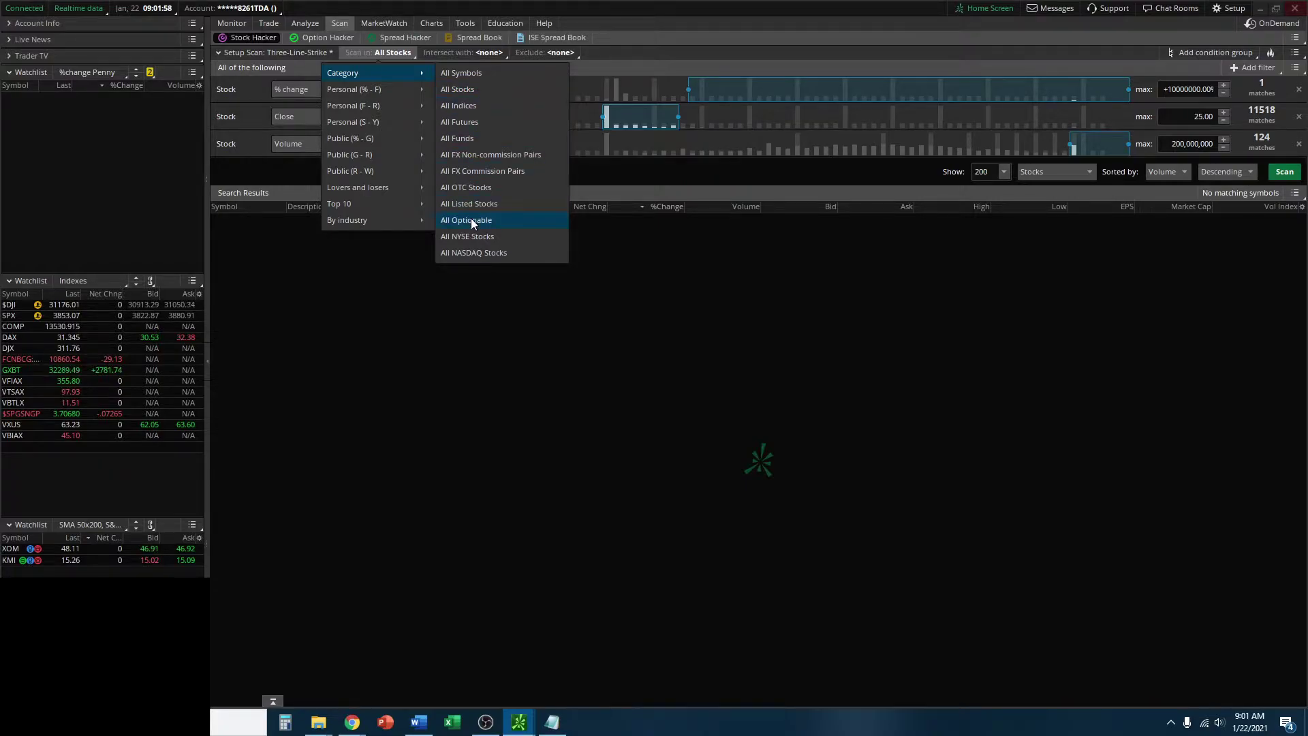
mouse_move(411, 170)
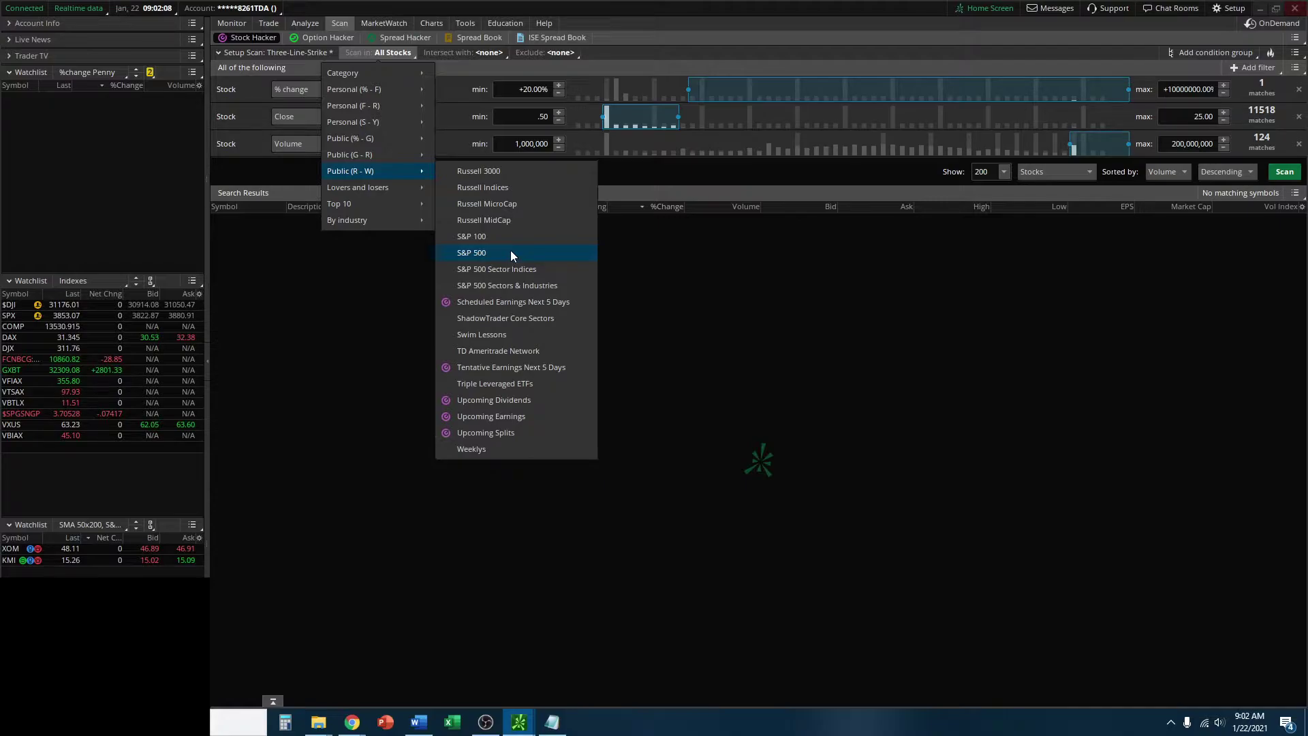
left_click(746, 281)
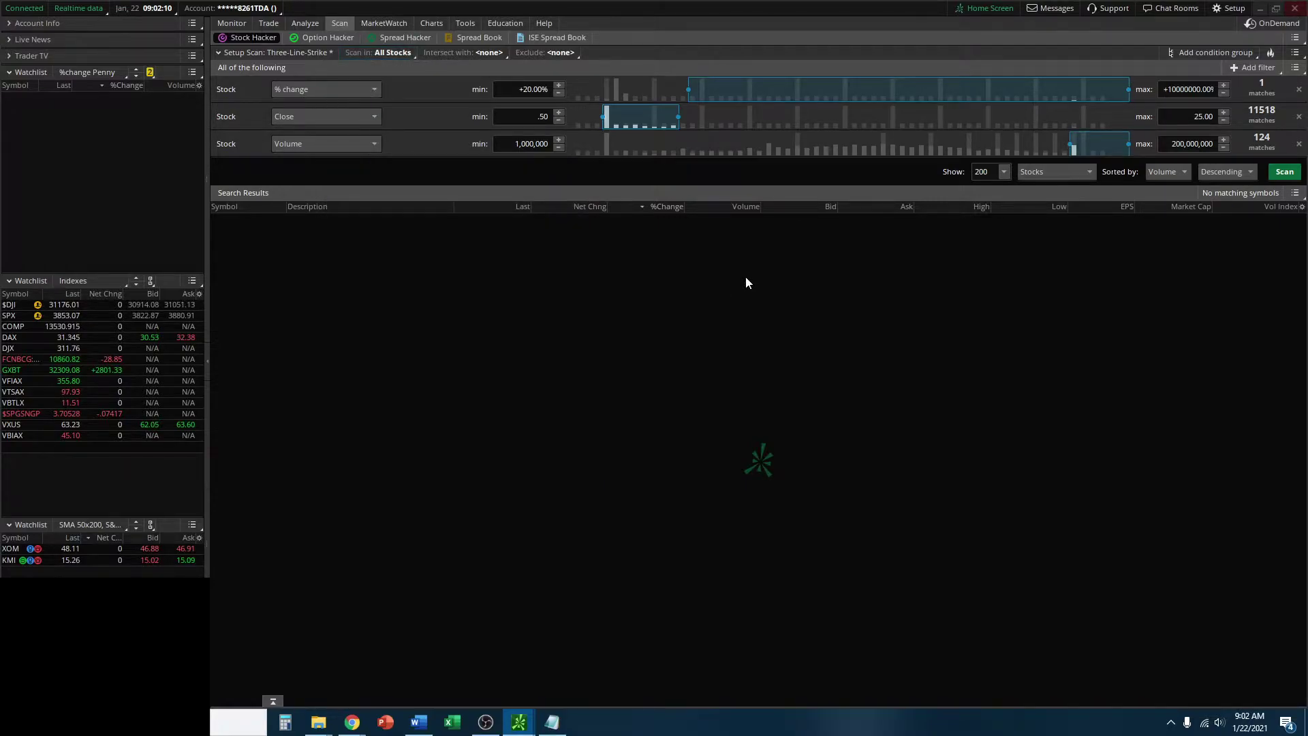
Step: Switch to the charts and load the COW daily chart
mouse_move(436, 27)
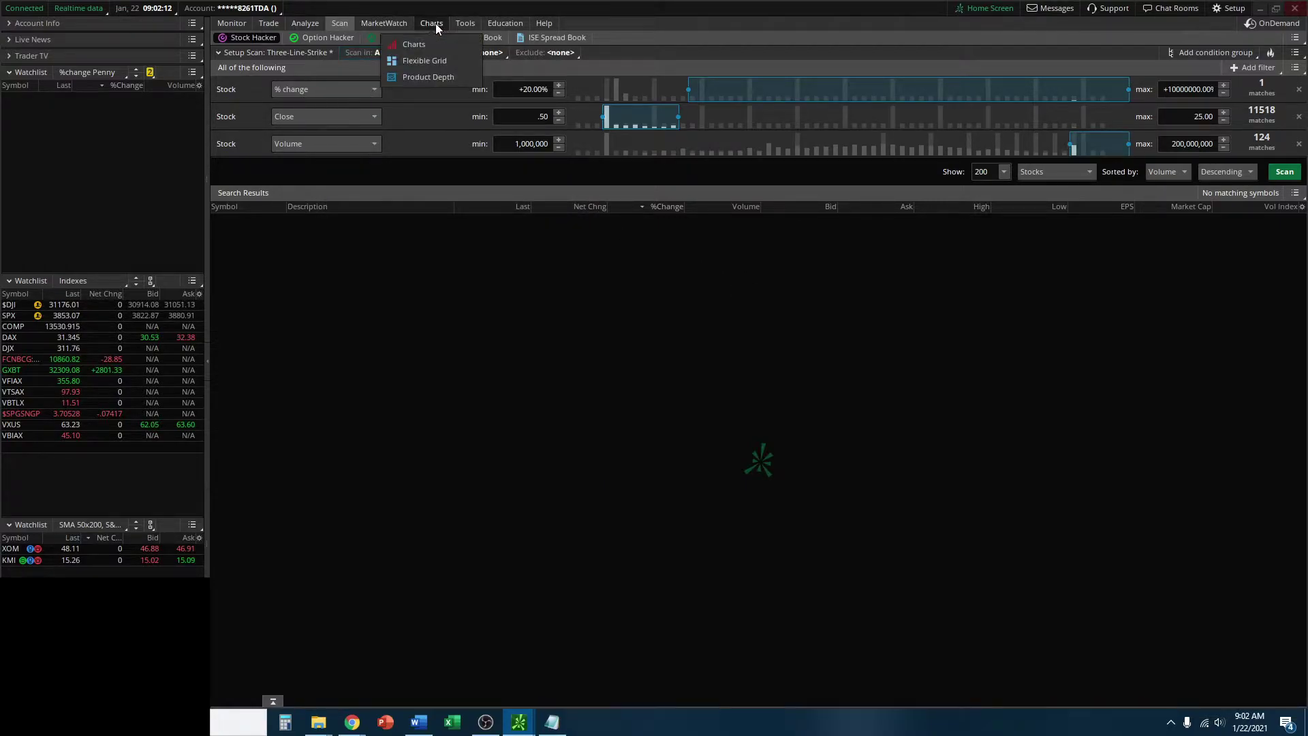
left_click(436, 23)
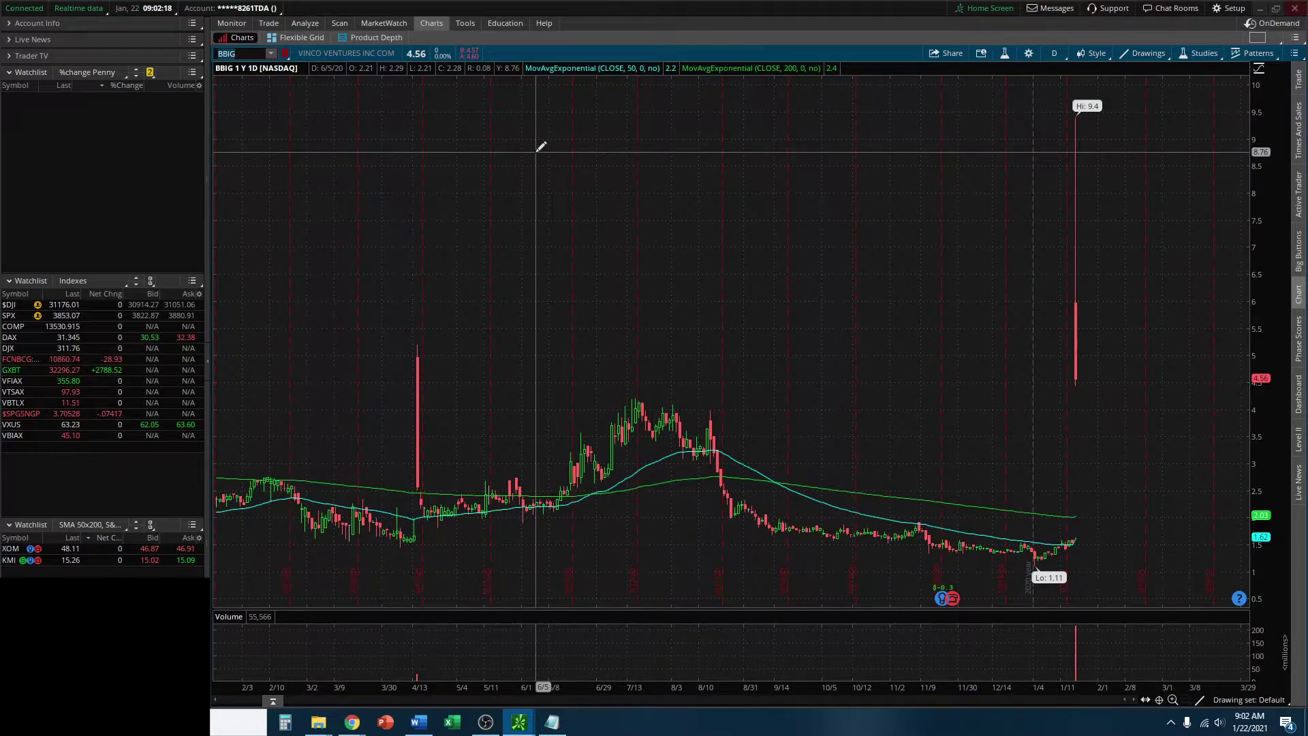
type("COW")
key("Return")
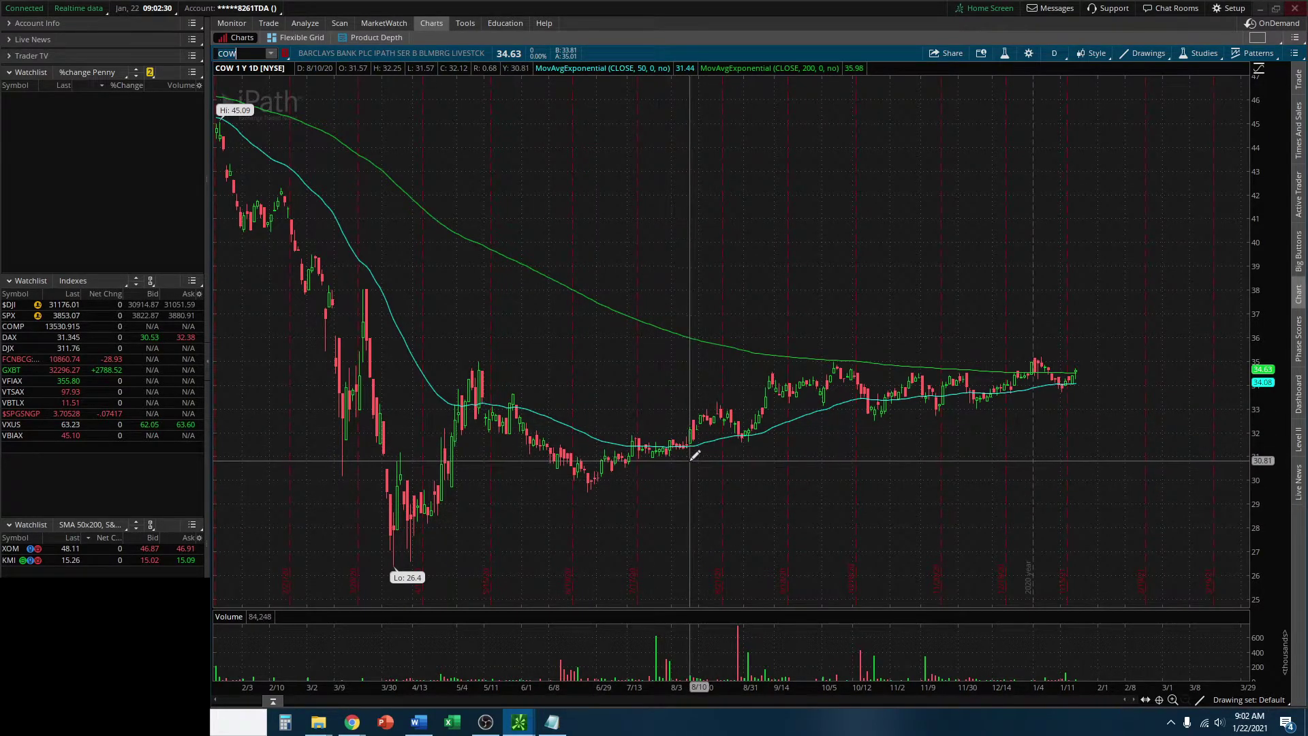
right_click(708, 444)
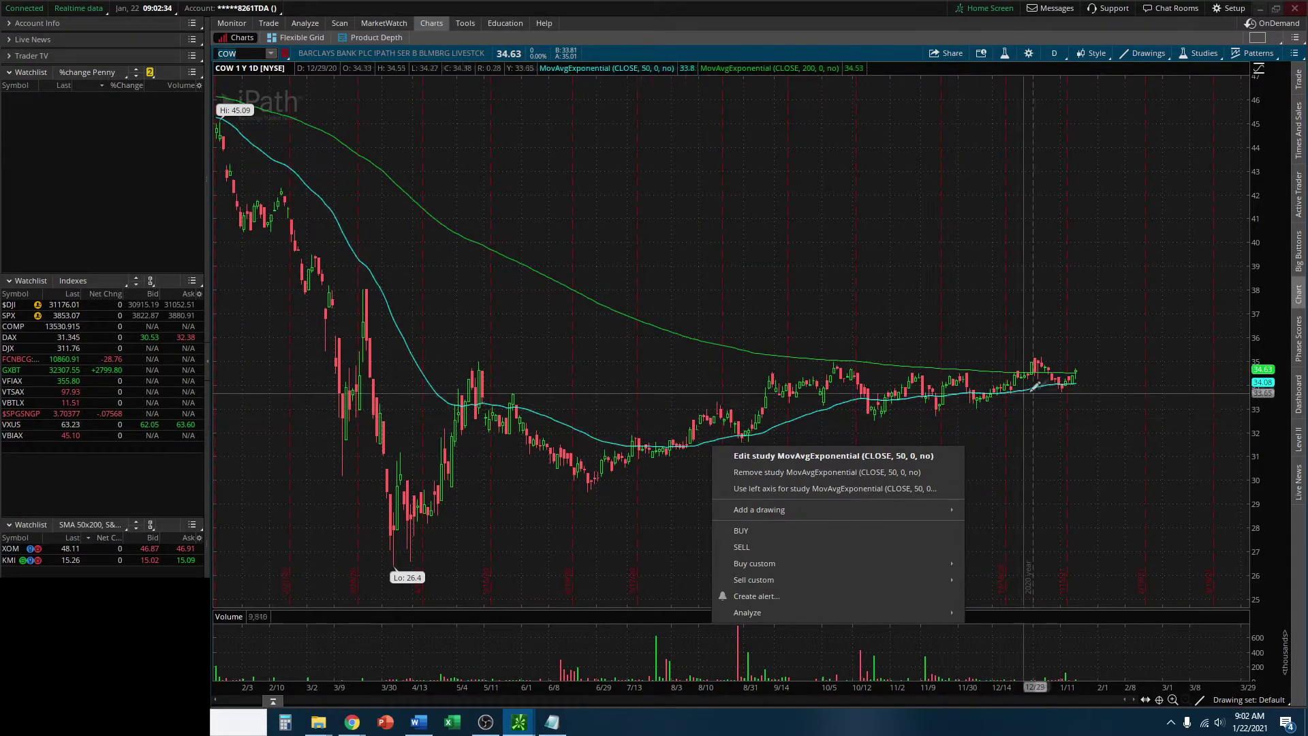
left_click(853, 51)
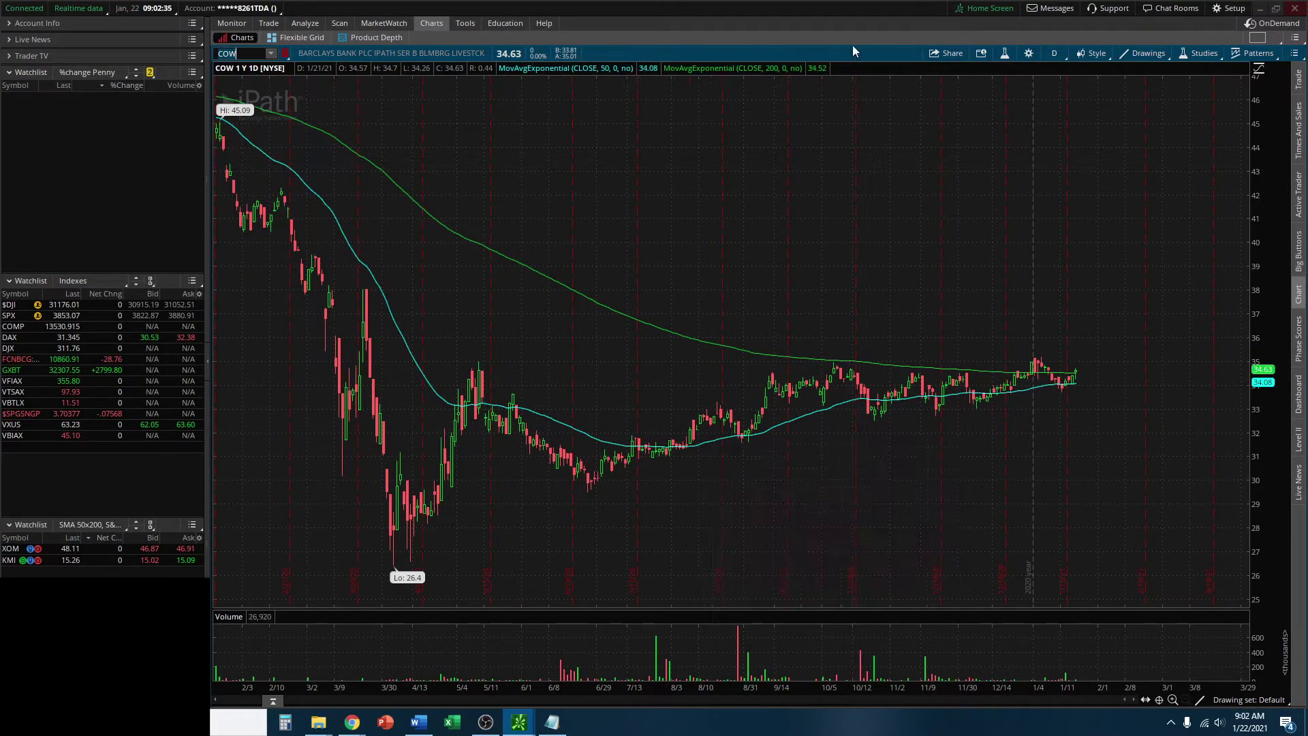
Step: Examine COW's most recent daily candles against its 50-period and 200-period exponential moving averages
right_click(1066, 376)
left_click_drag(710, 293, 1022, 293)
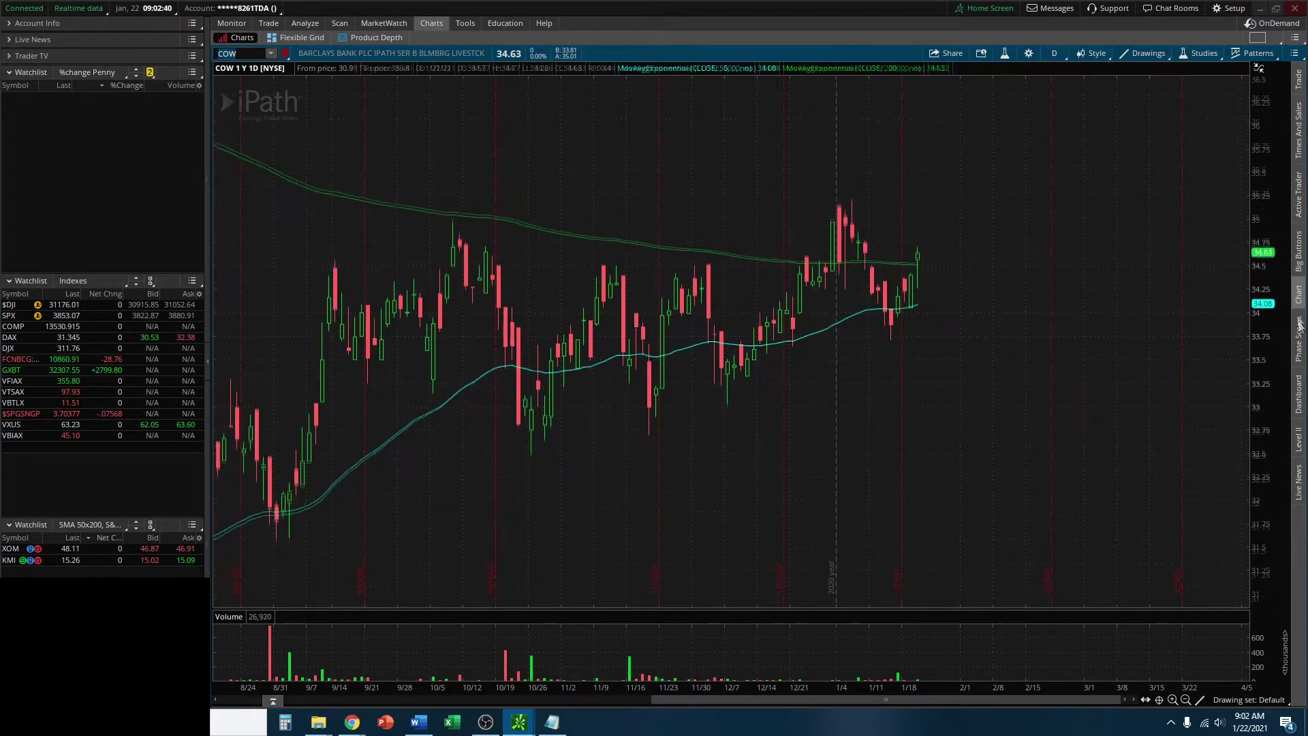
scroll(1247, 258, "up", 2)
left_click_drag(1261, 257, 1261, 300)
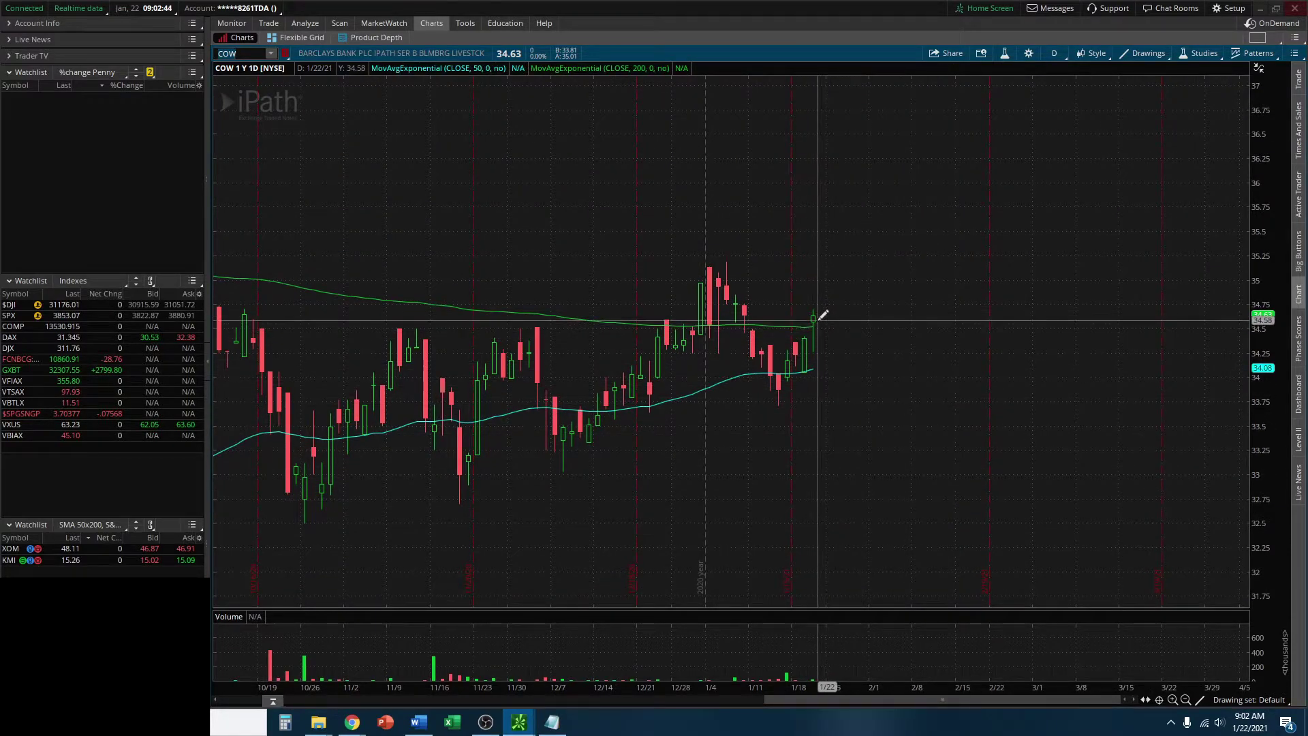
right_click(795, 327)
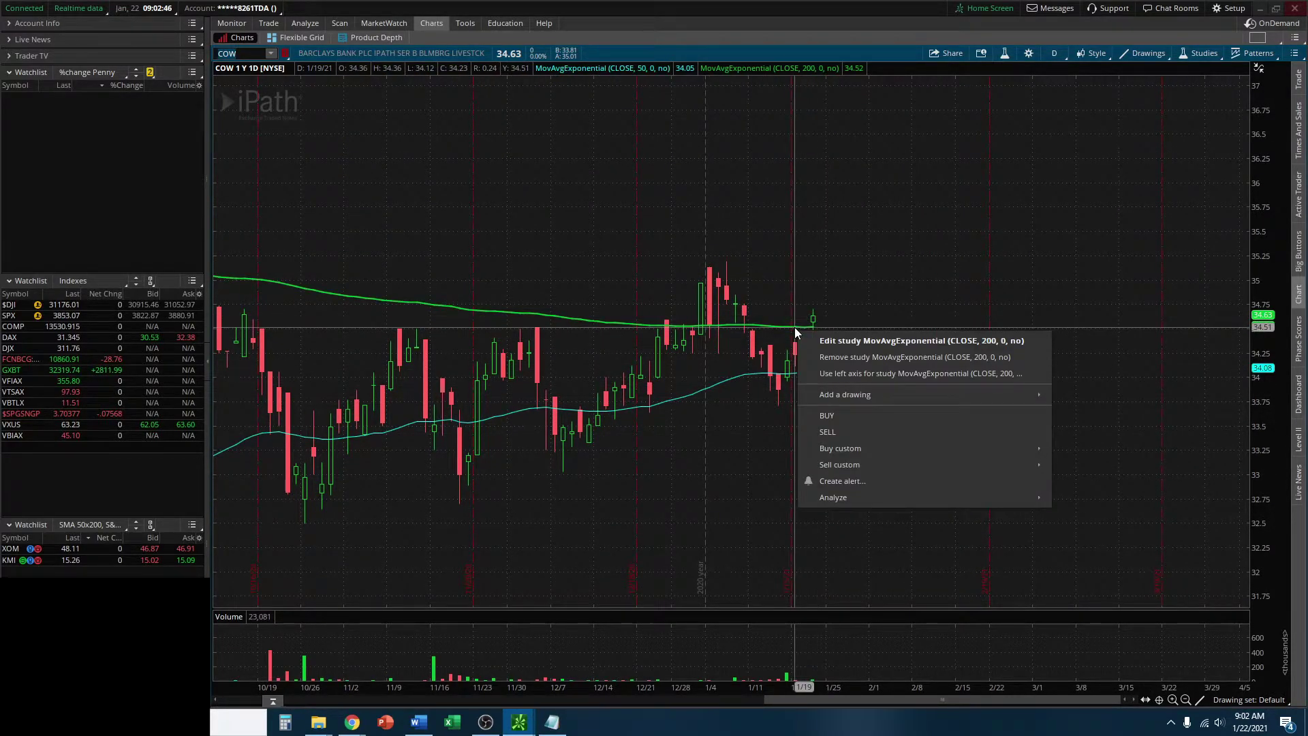
left_click(746, 256)
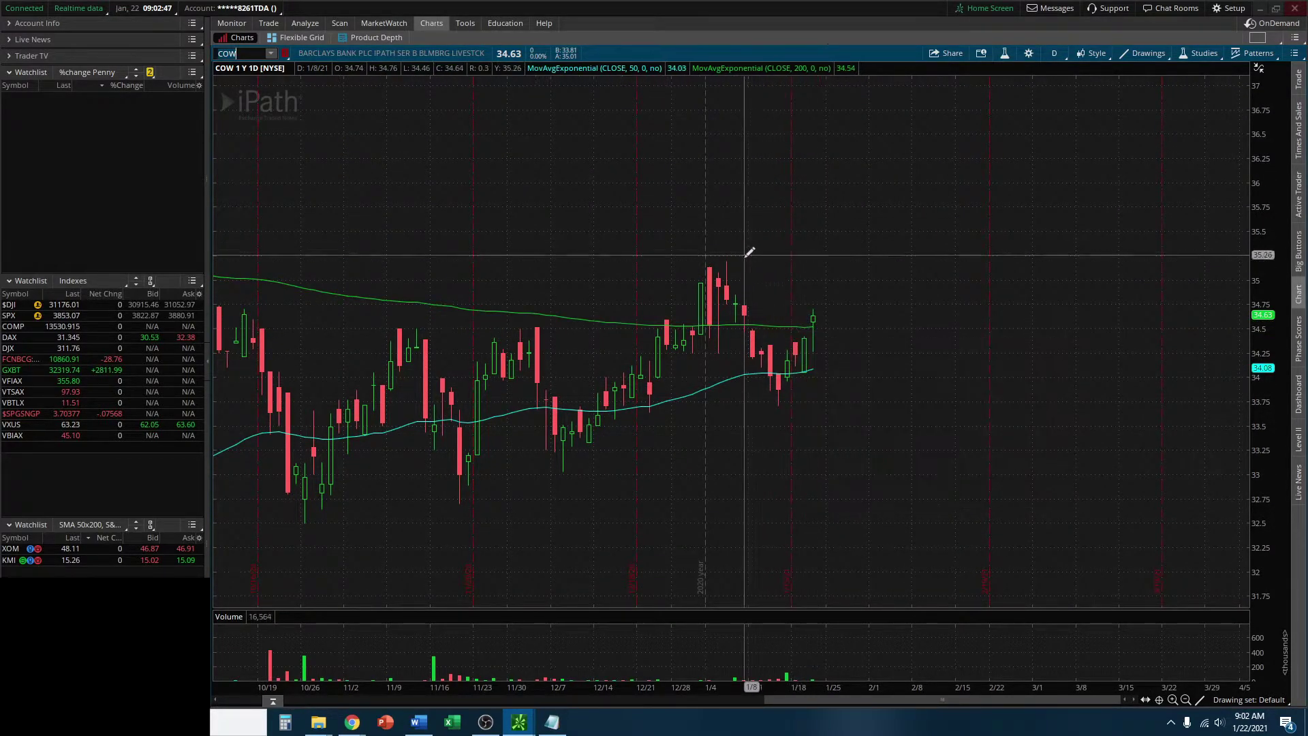
right_click(811, 328)
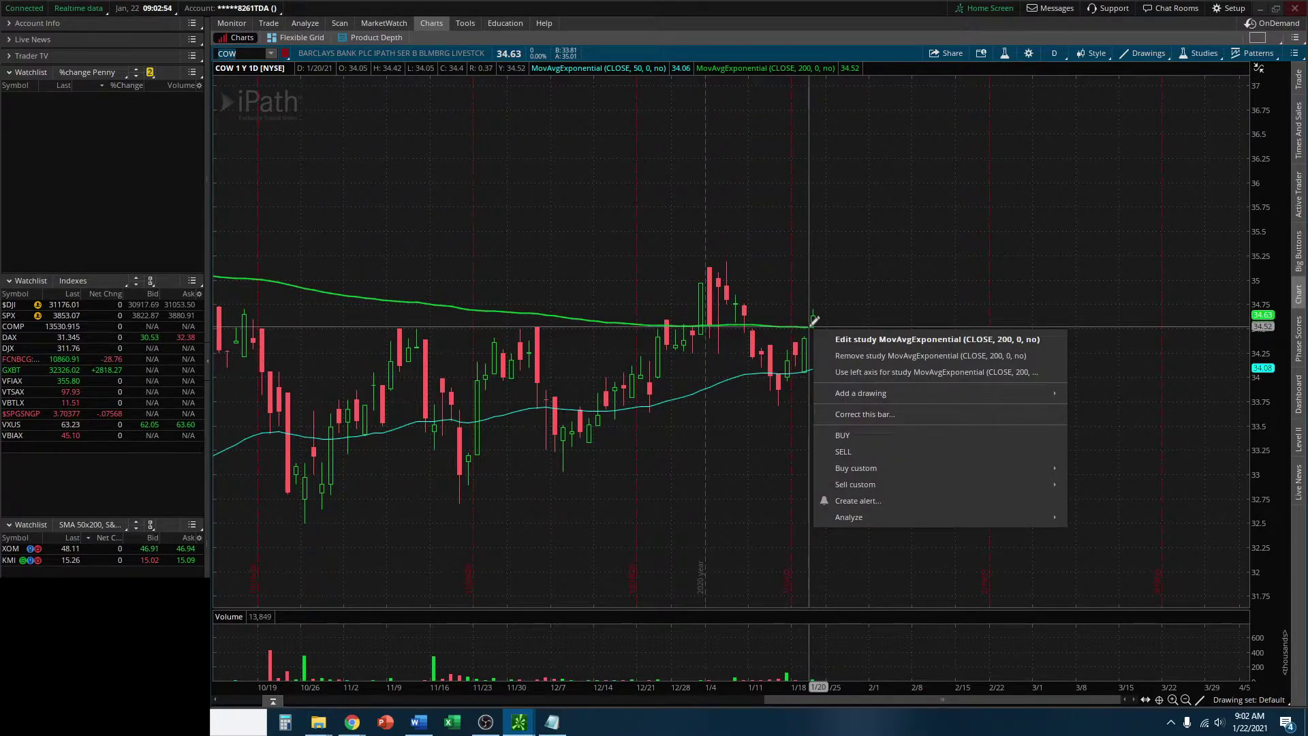
key("Escape")
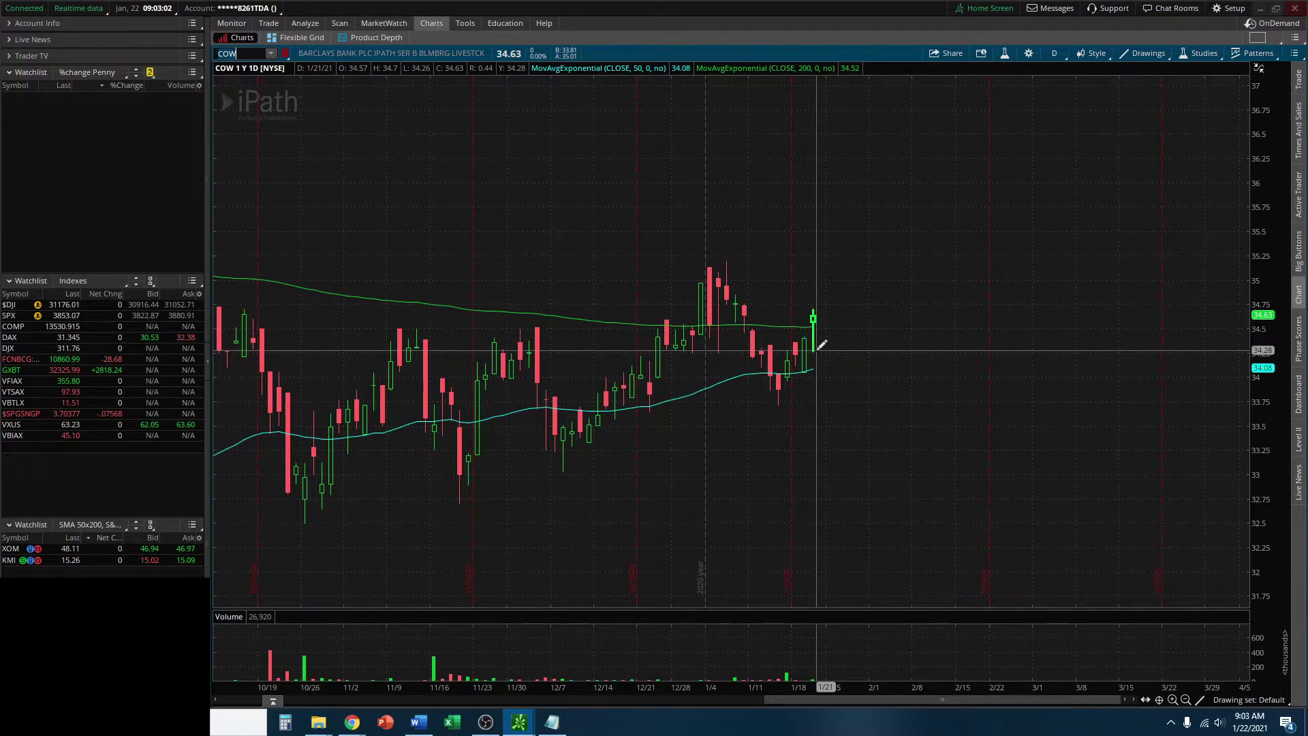
right_click(796, 329)
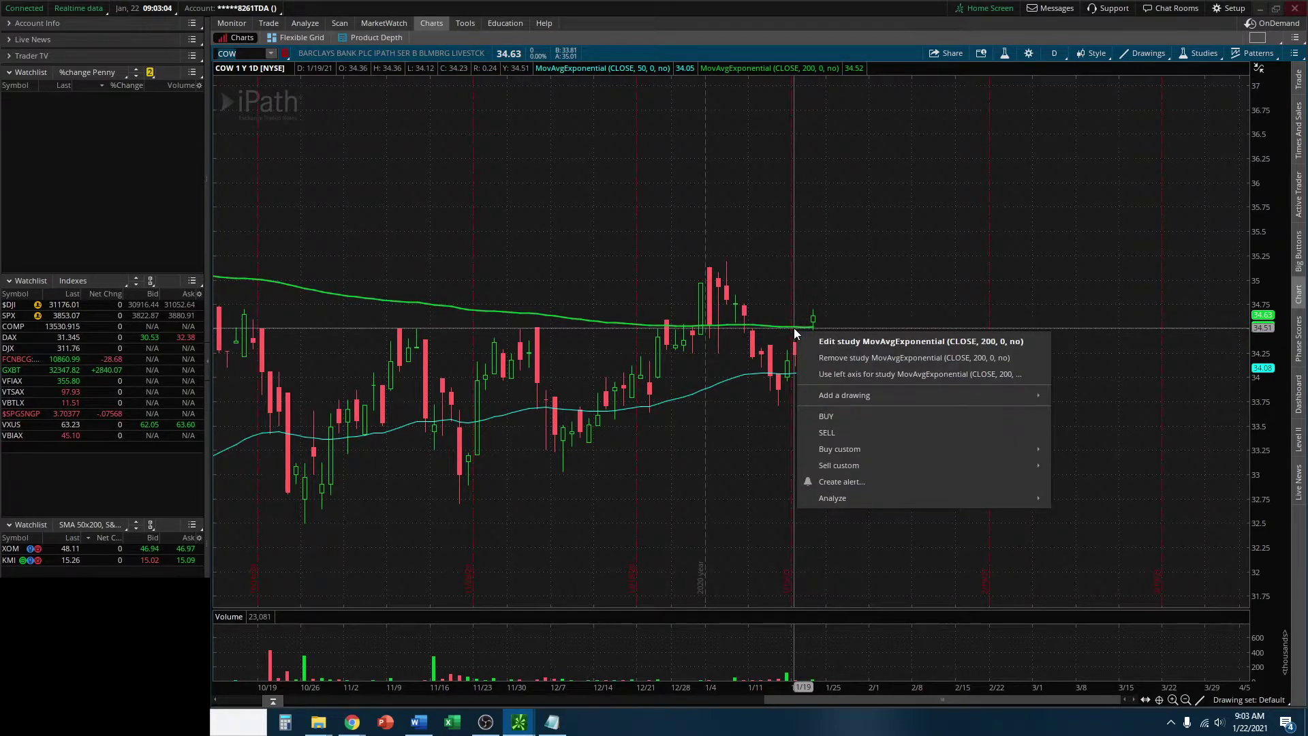
left_click(792, 30)
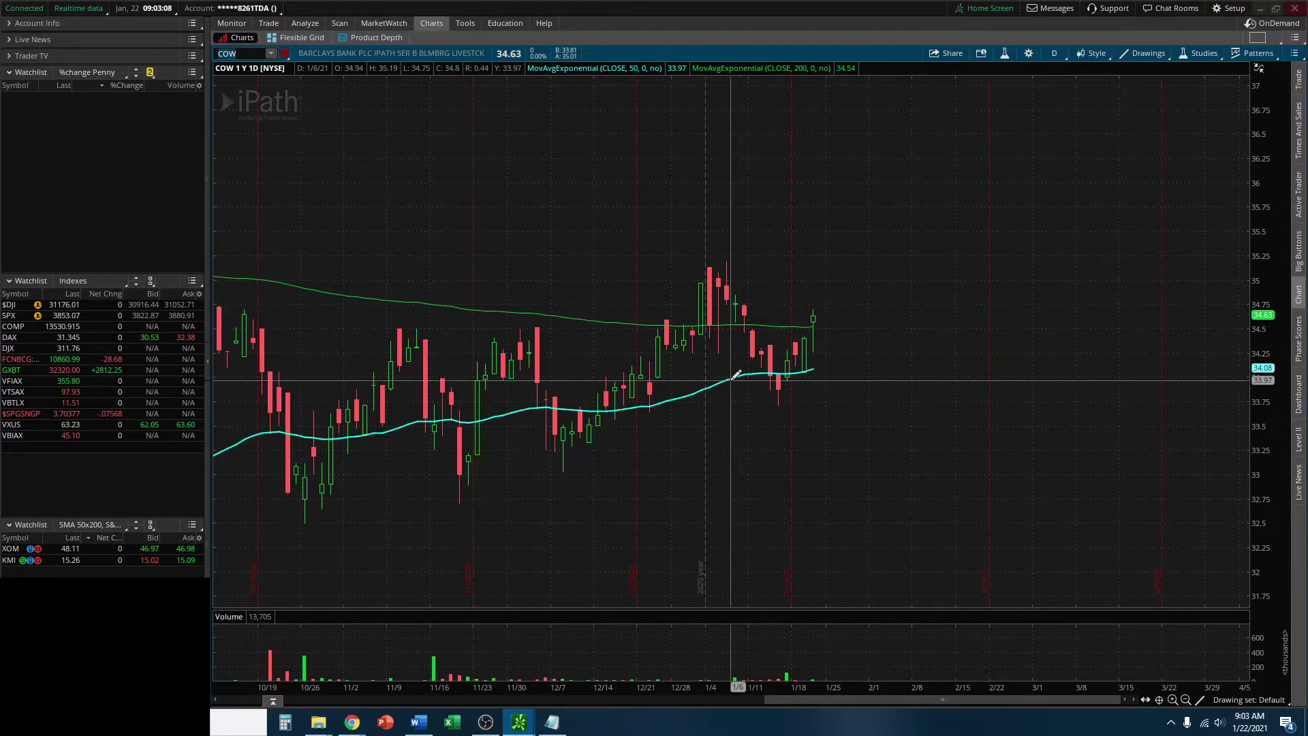
right_click(731, 383)
left_click(782, 29)
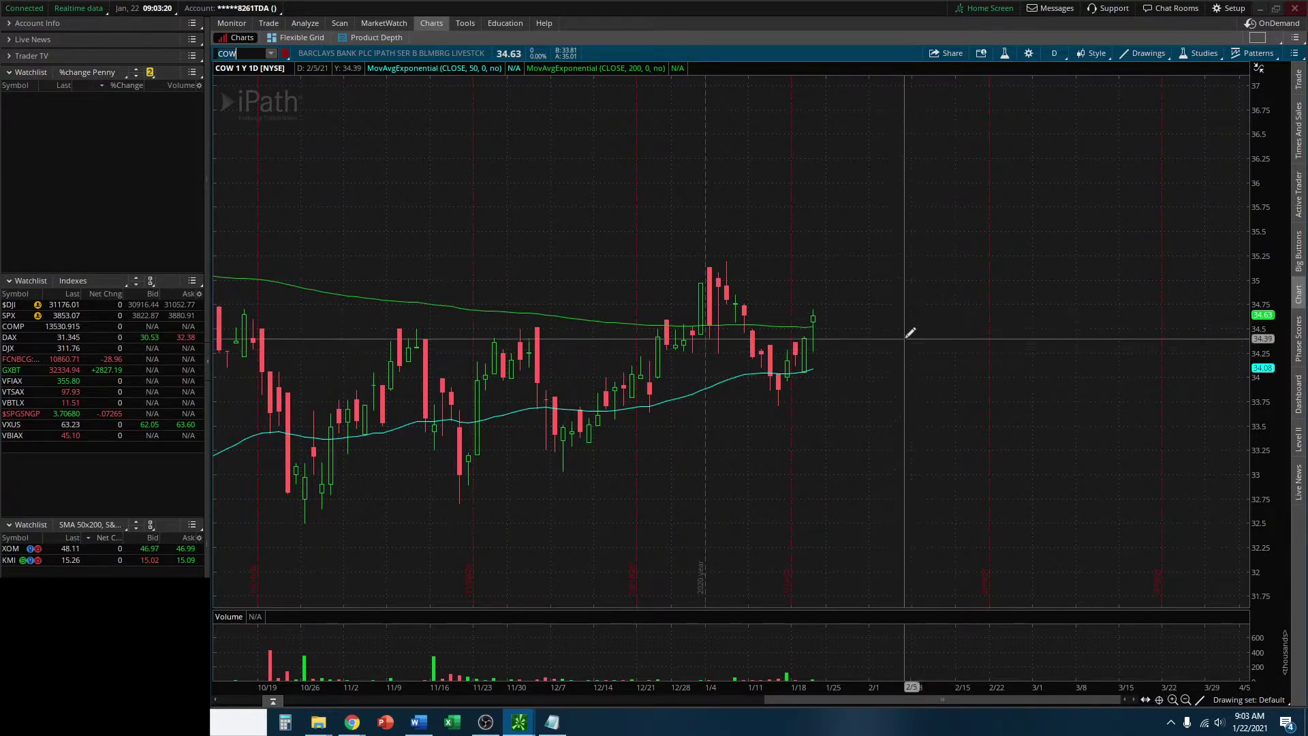
Step: Return to the Stock Hacker scan and remove all of its filters
left_click(340, 23)
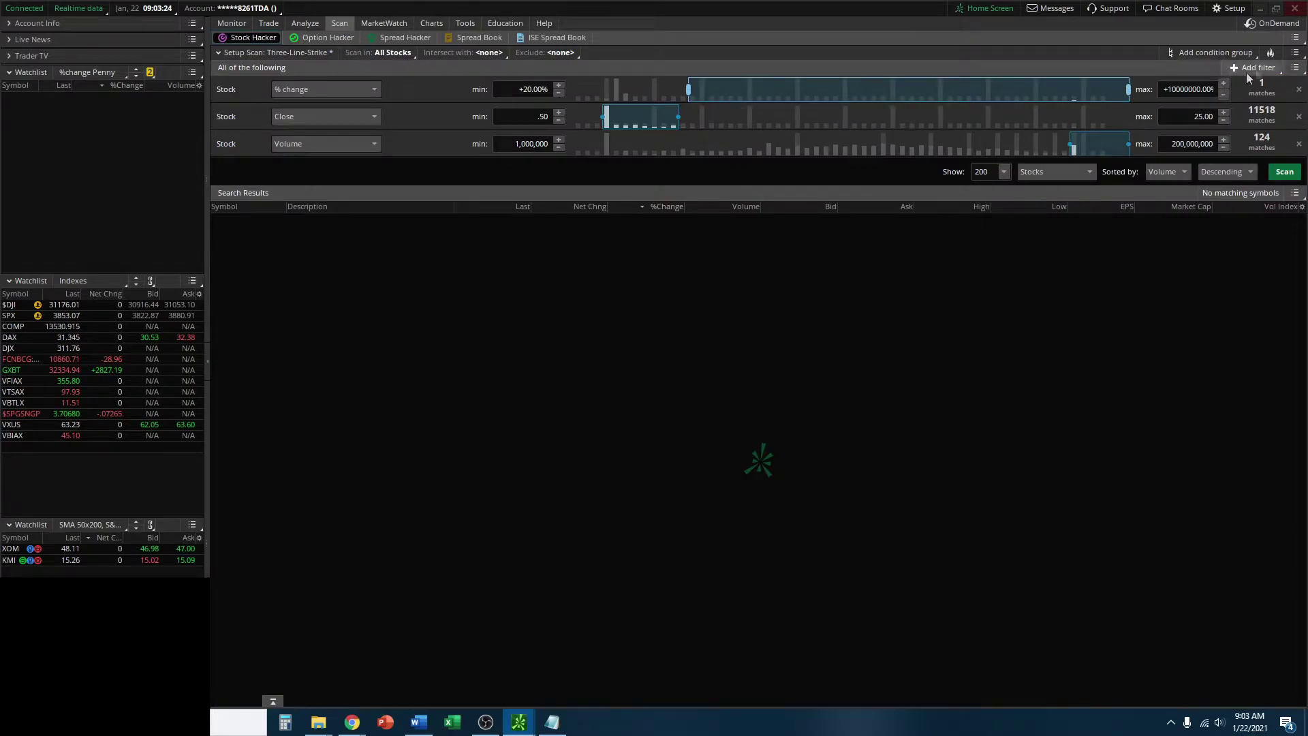
left_click(1295, 68)
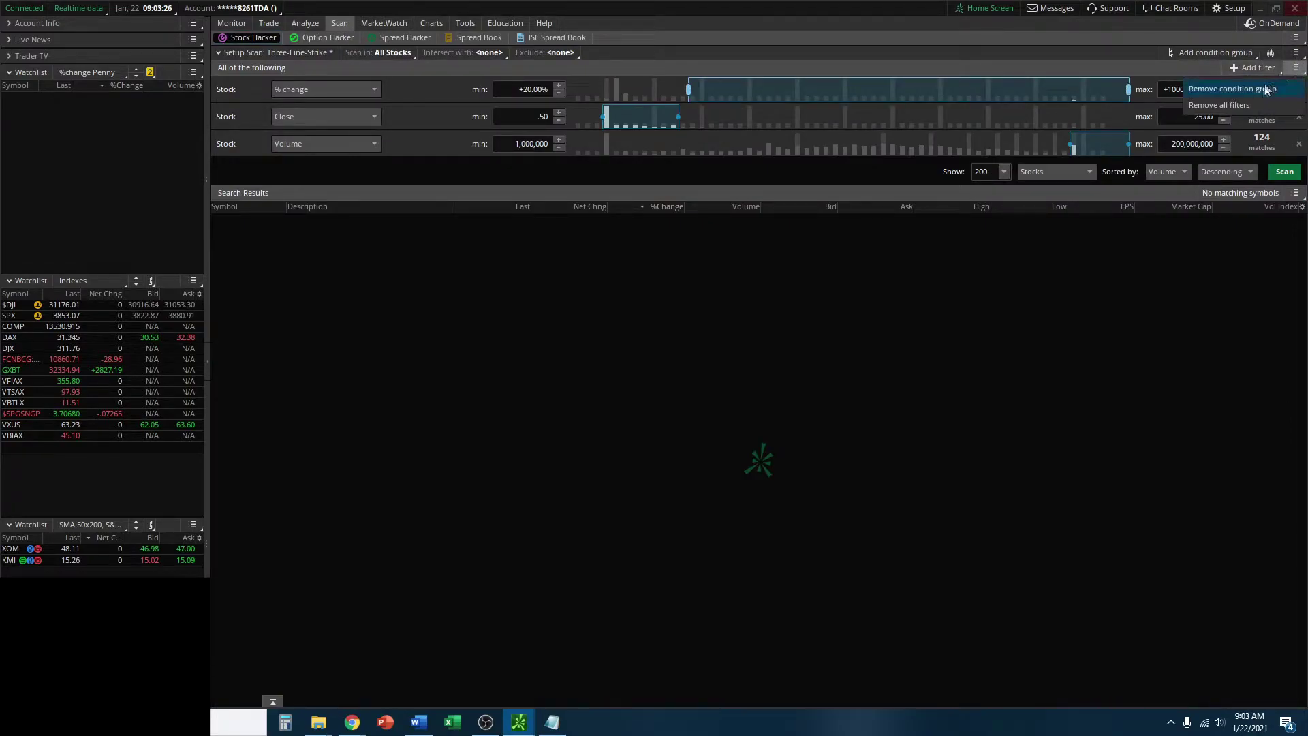
left_click(1241, 105)
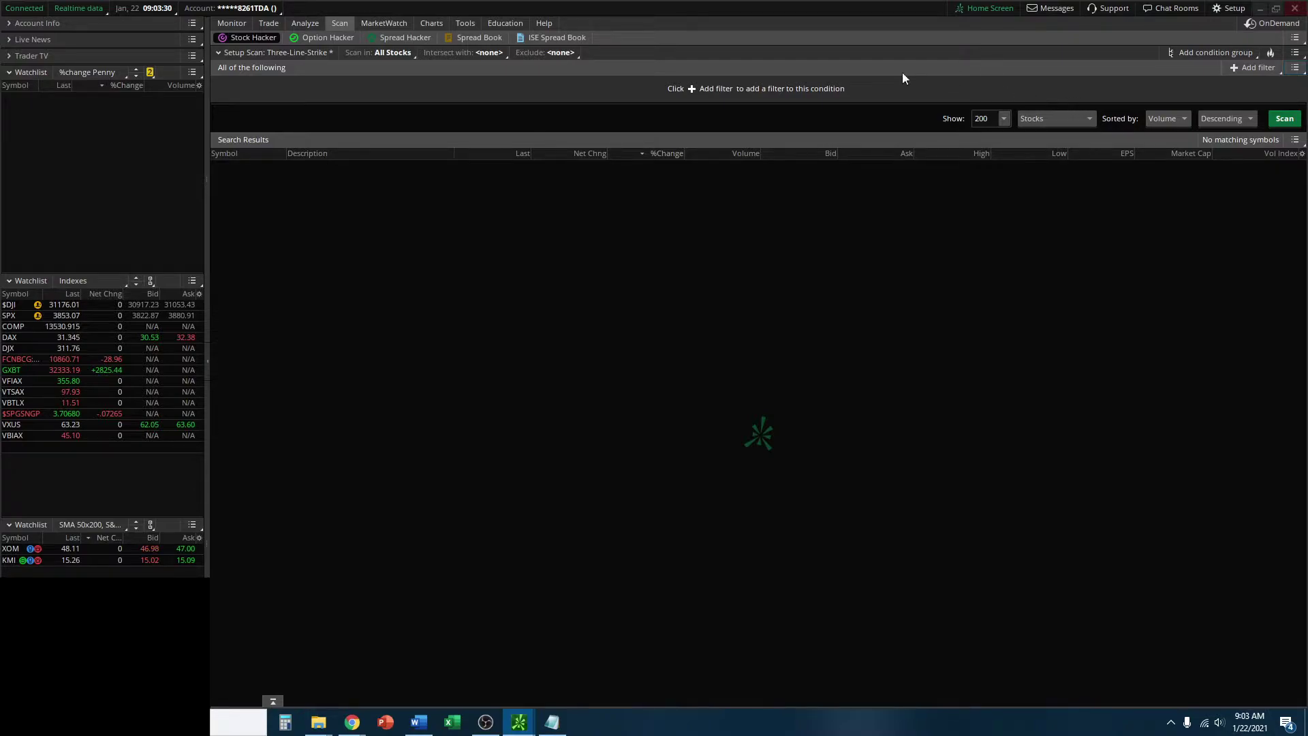
Step: Recheck the COW chart briefly, and add a study filter to the empty scan
left_click(438, 22)
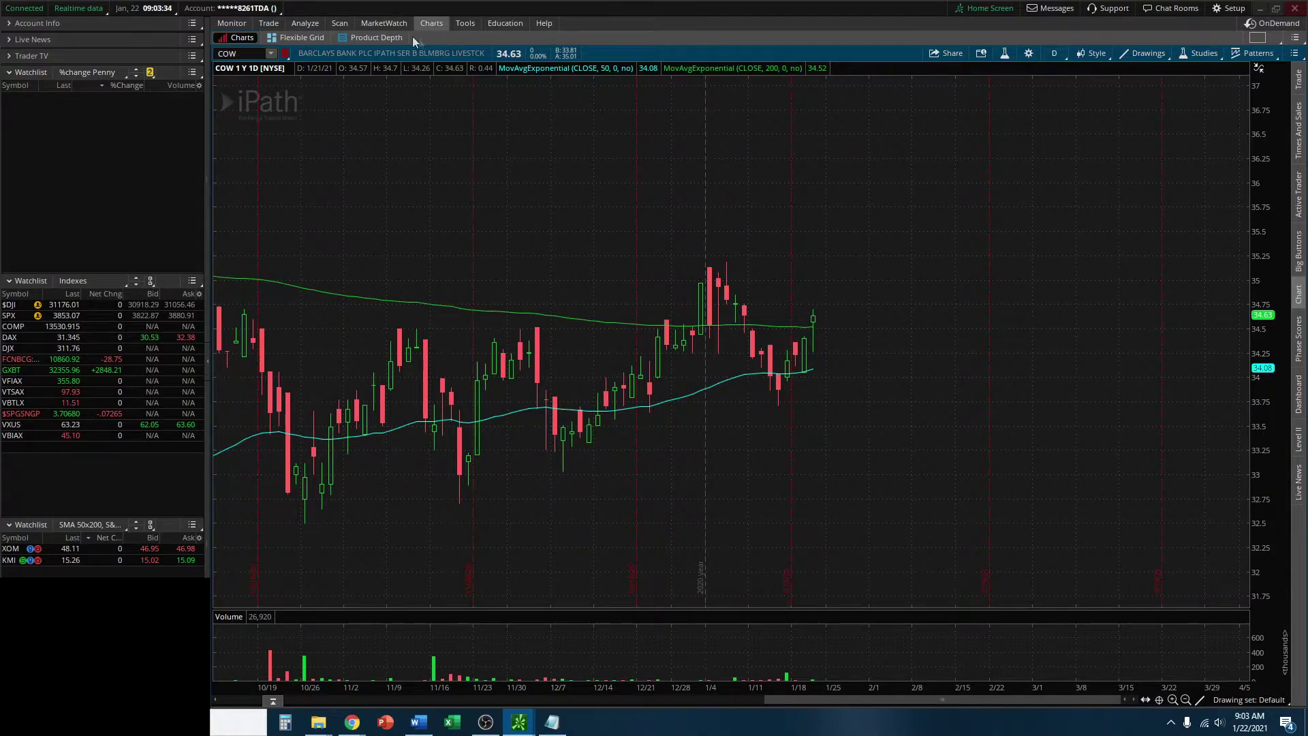
left_click(337, 23)
left_click(335, 23)
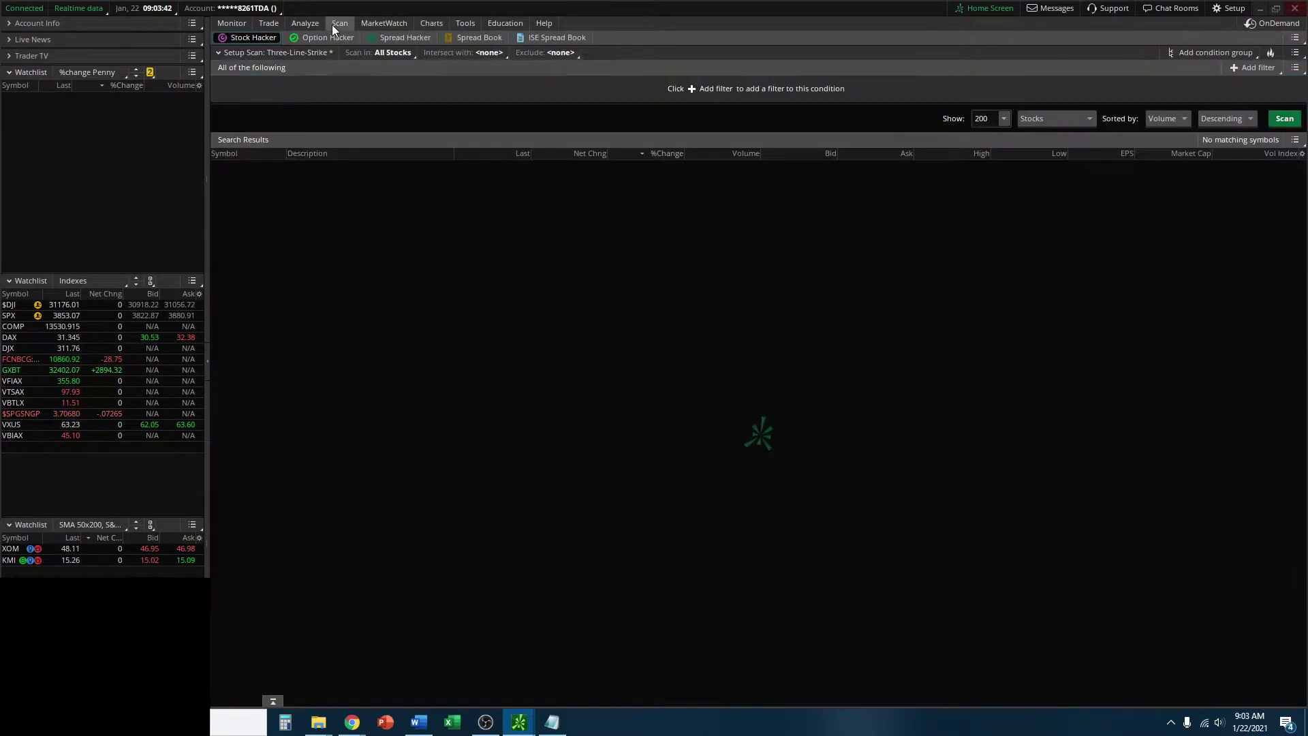
left_click(1250, 68)
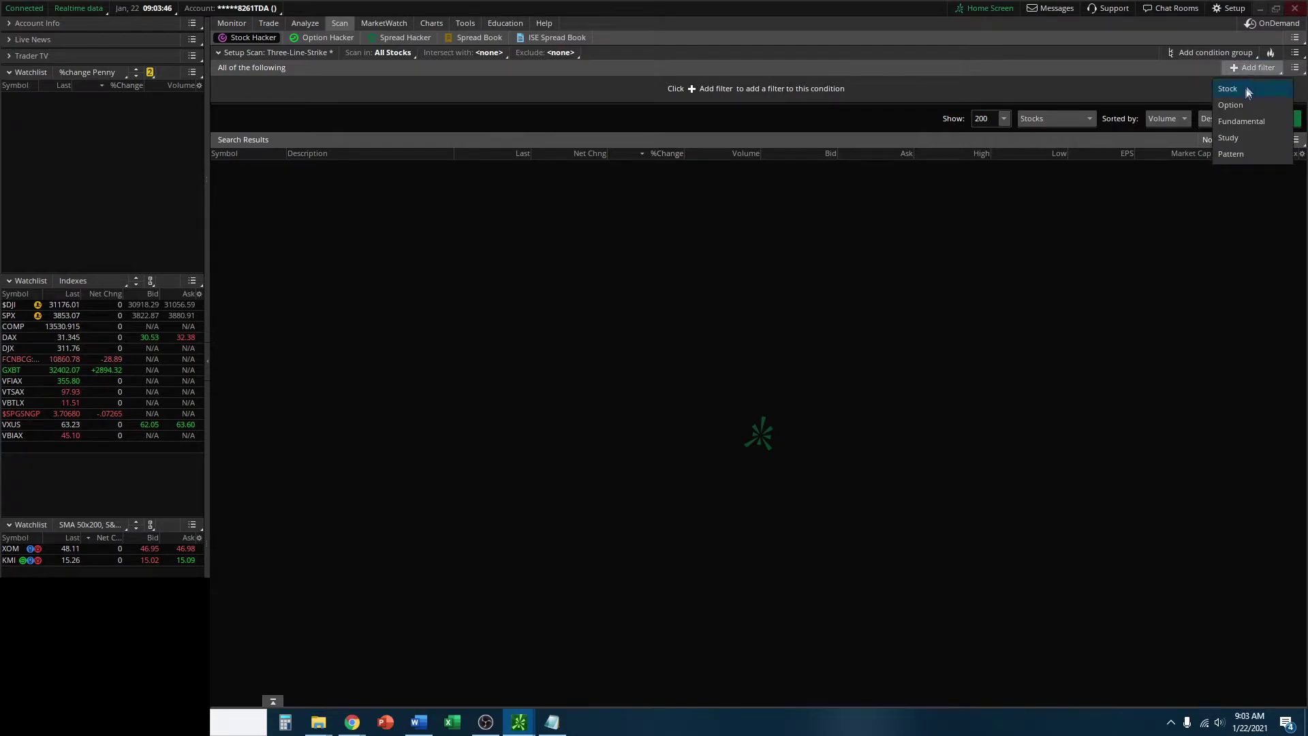
left_click(1243, 137)
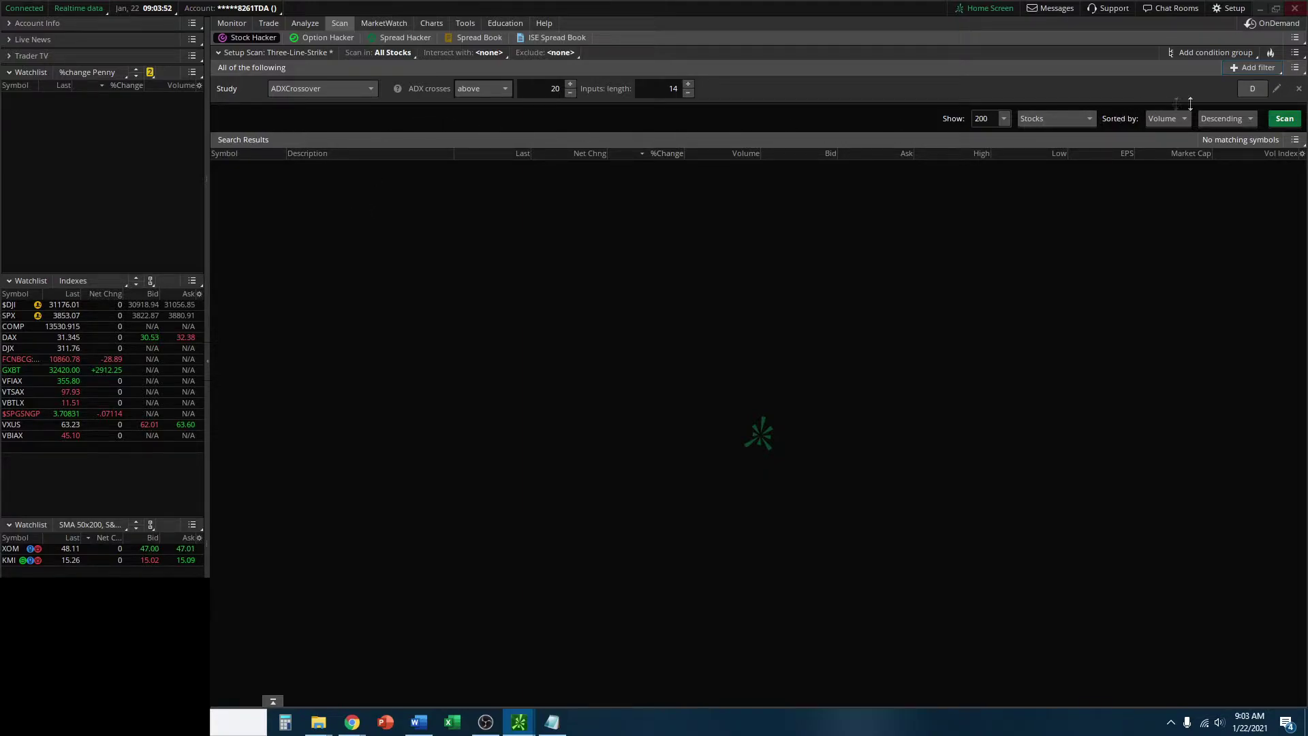
Step: Look through the study filter's available study categories and aggregation periods
left_click(314, 90)
mouse_move(325, 114)
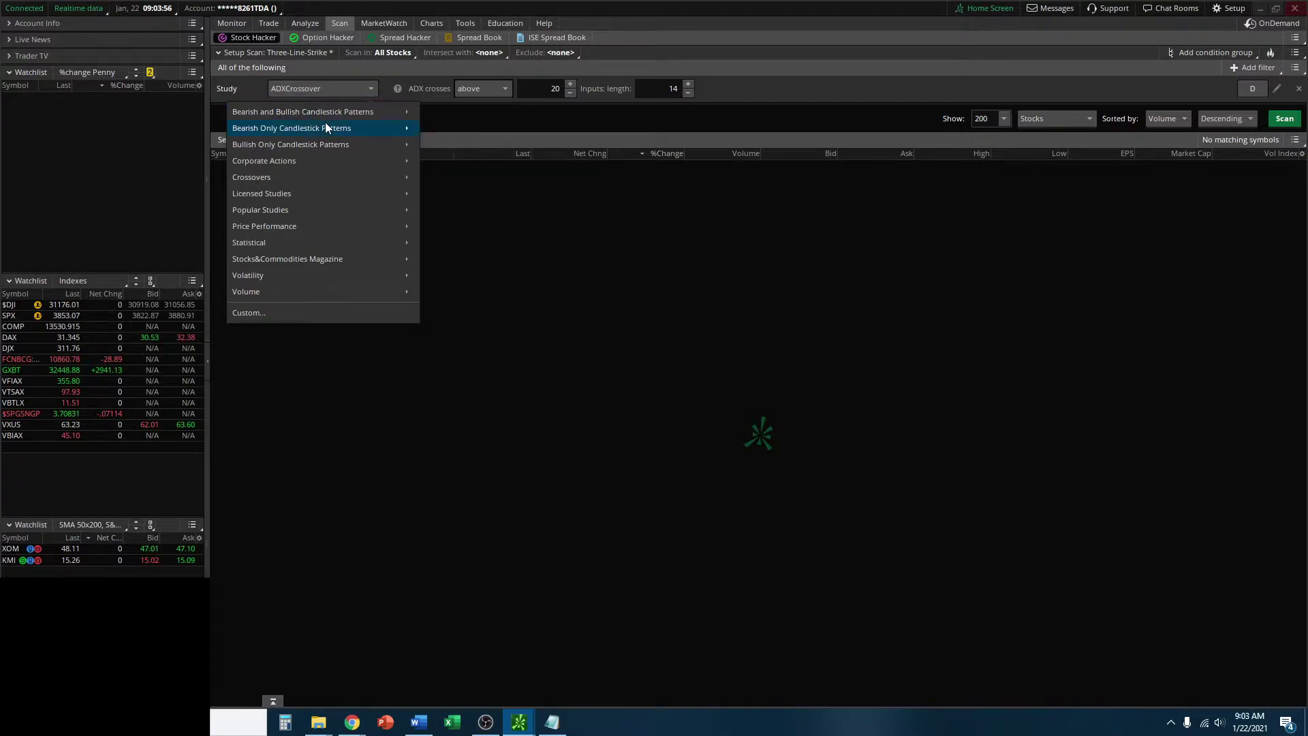
mouse_move(338, 178)
left_click(738, 89)
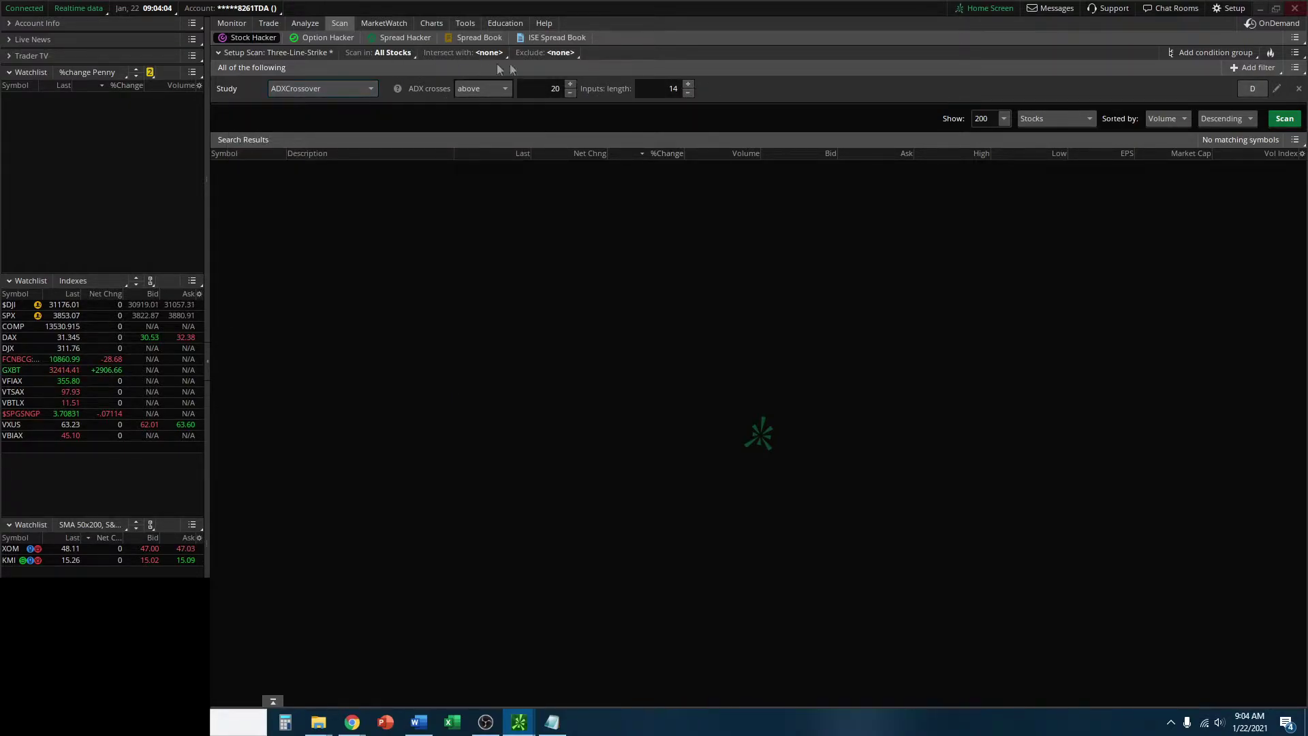
left_click(1244, 89)
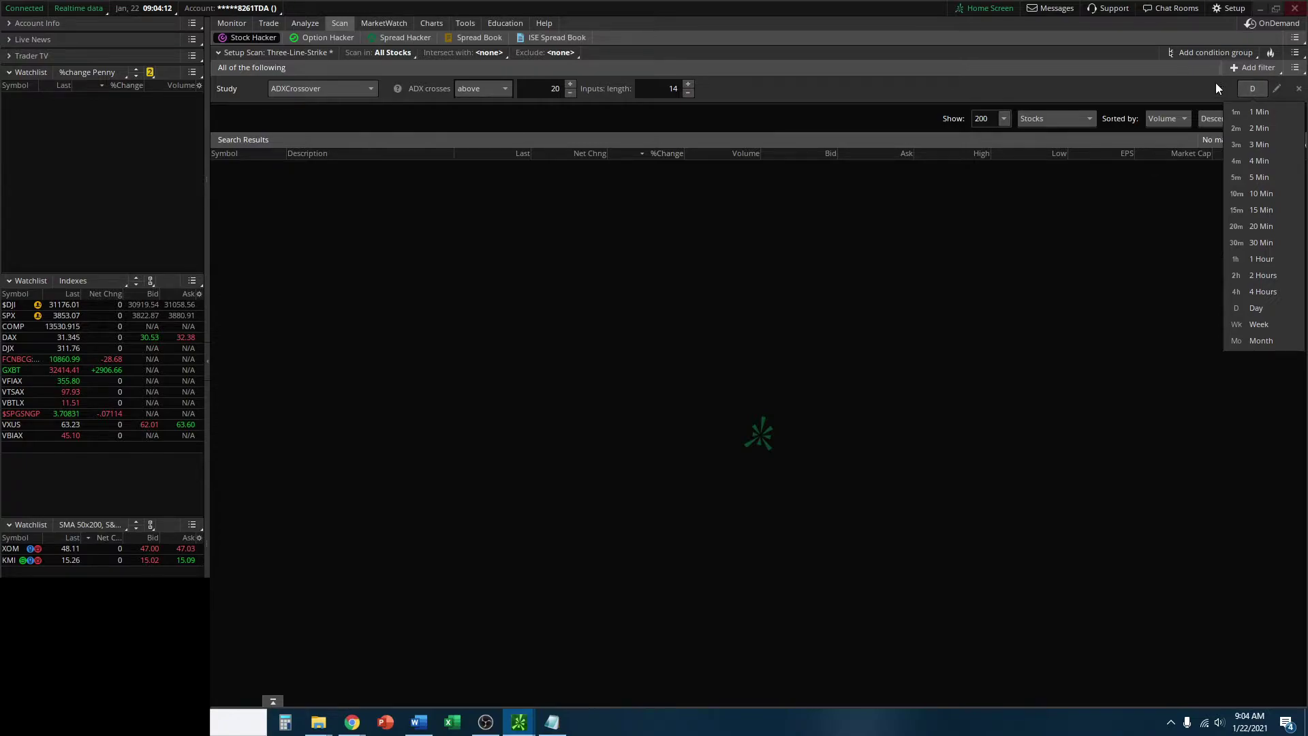
left_click(1214, 84)
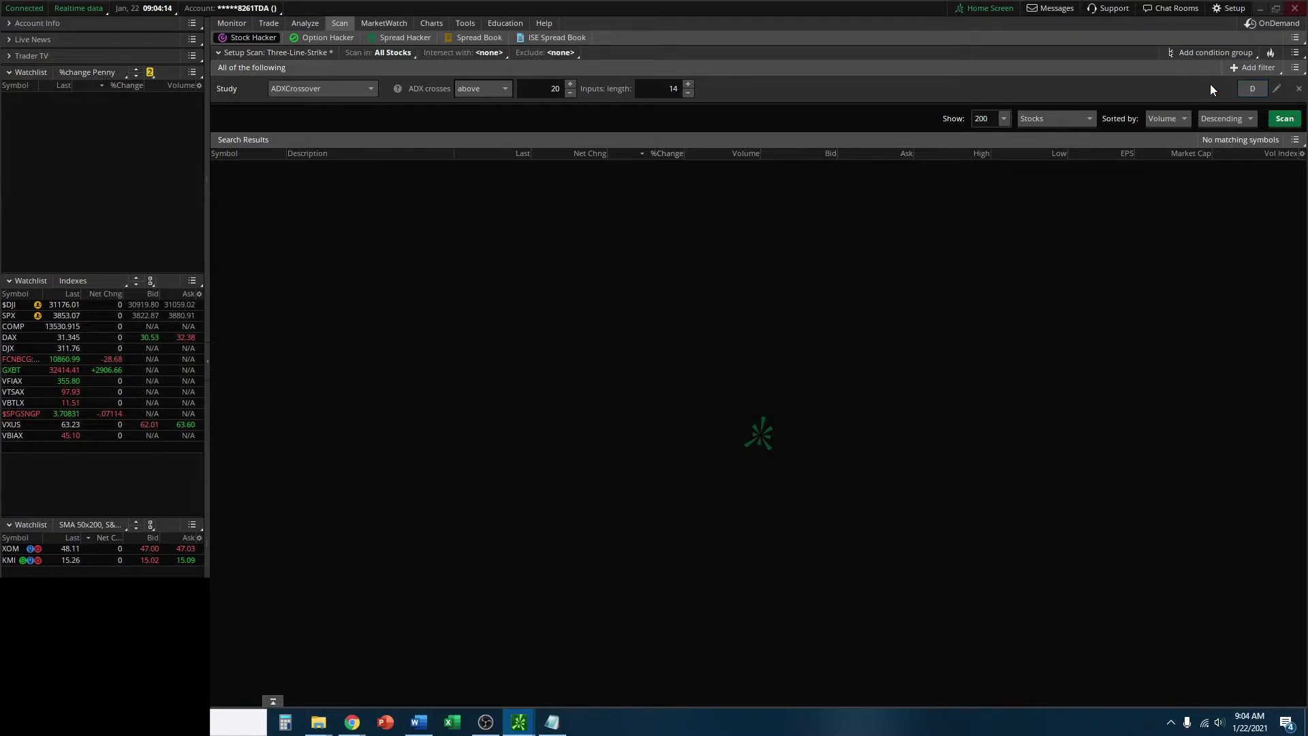
Step: Open the study filter's custom condition editor and delete the ADXCrossover condition
left_click(1278, 88)
left_click_drag(1107, 28, 1038, 104)
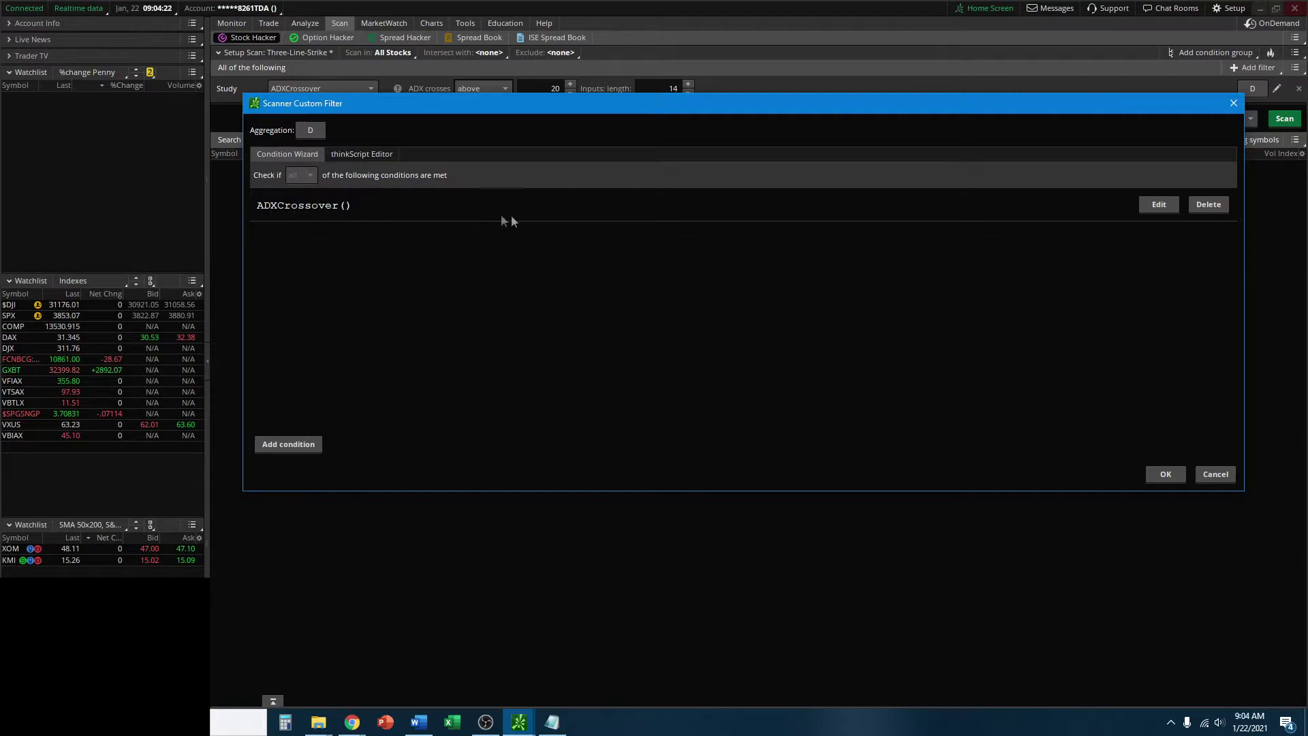
left_click(1215, 206)
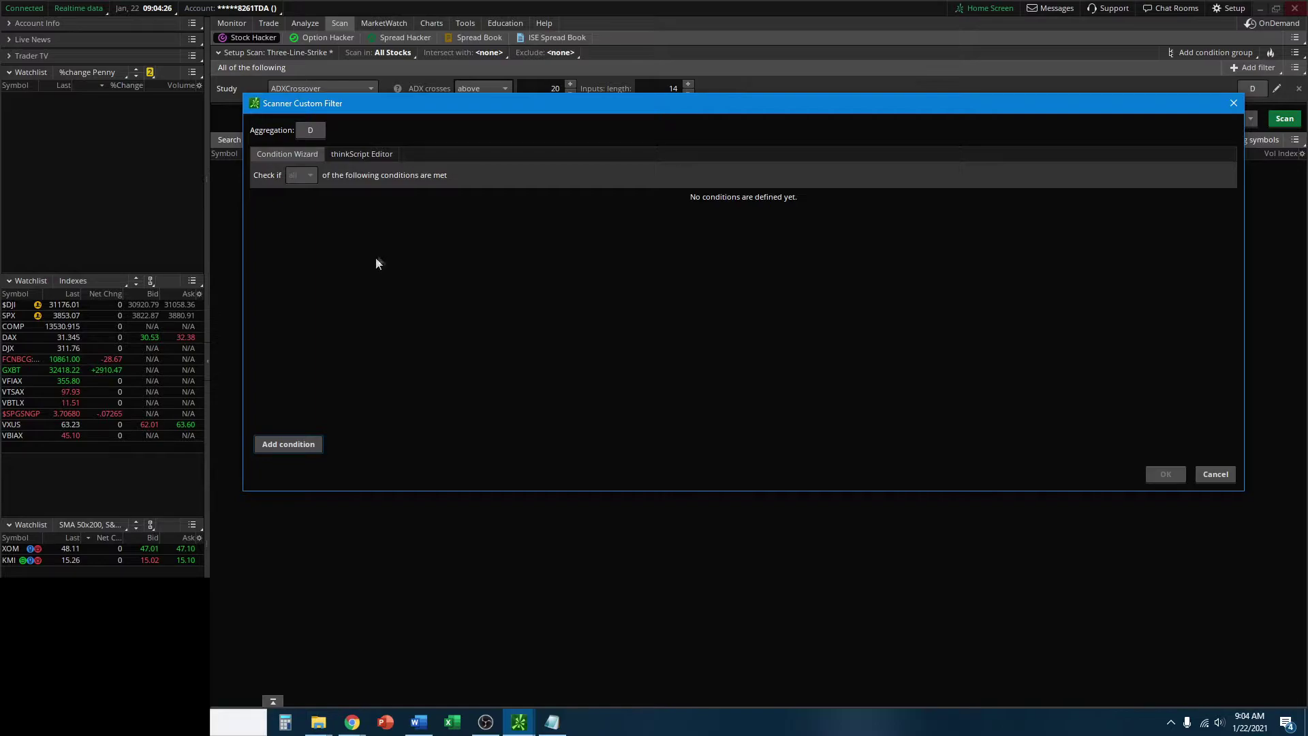
Step: Start a new condition on the open price with the "is greater than" comparison
left_click(300, 446)
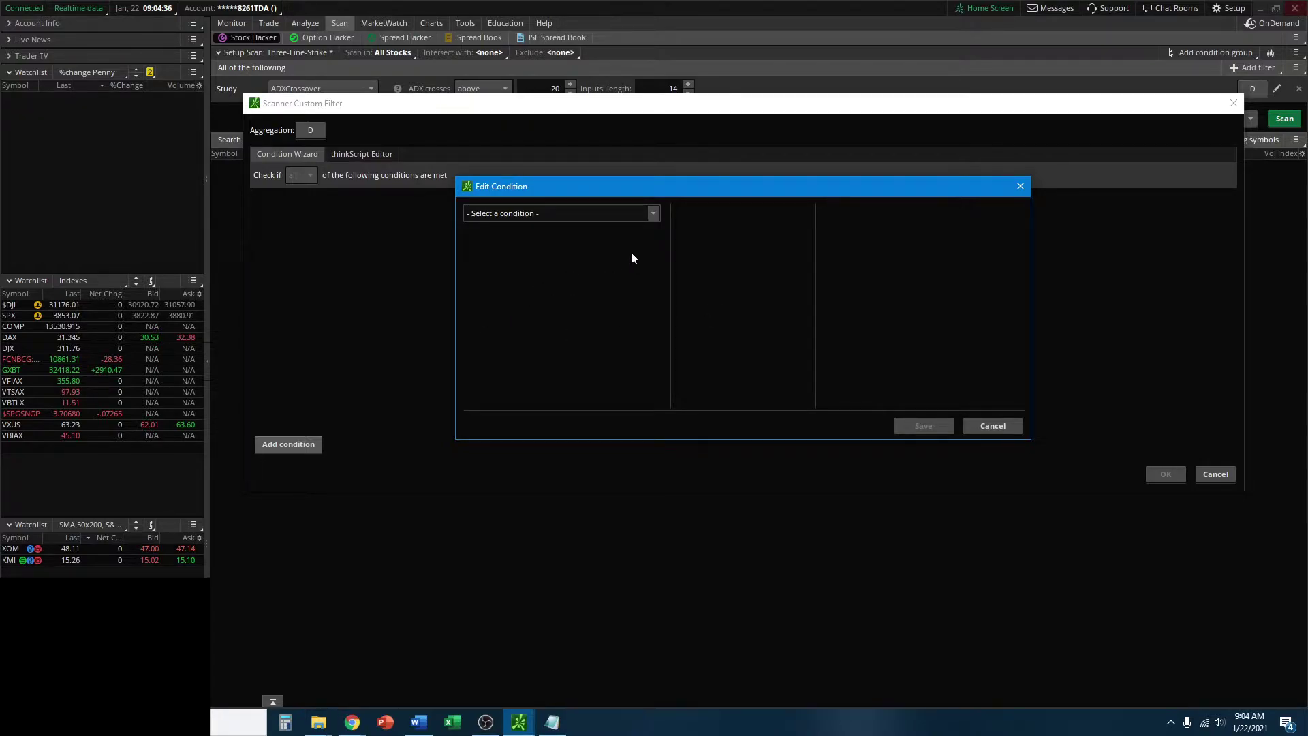
left_click(596, 219)
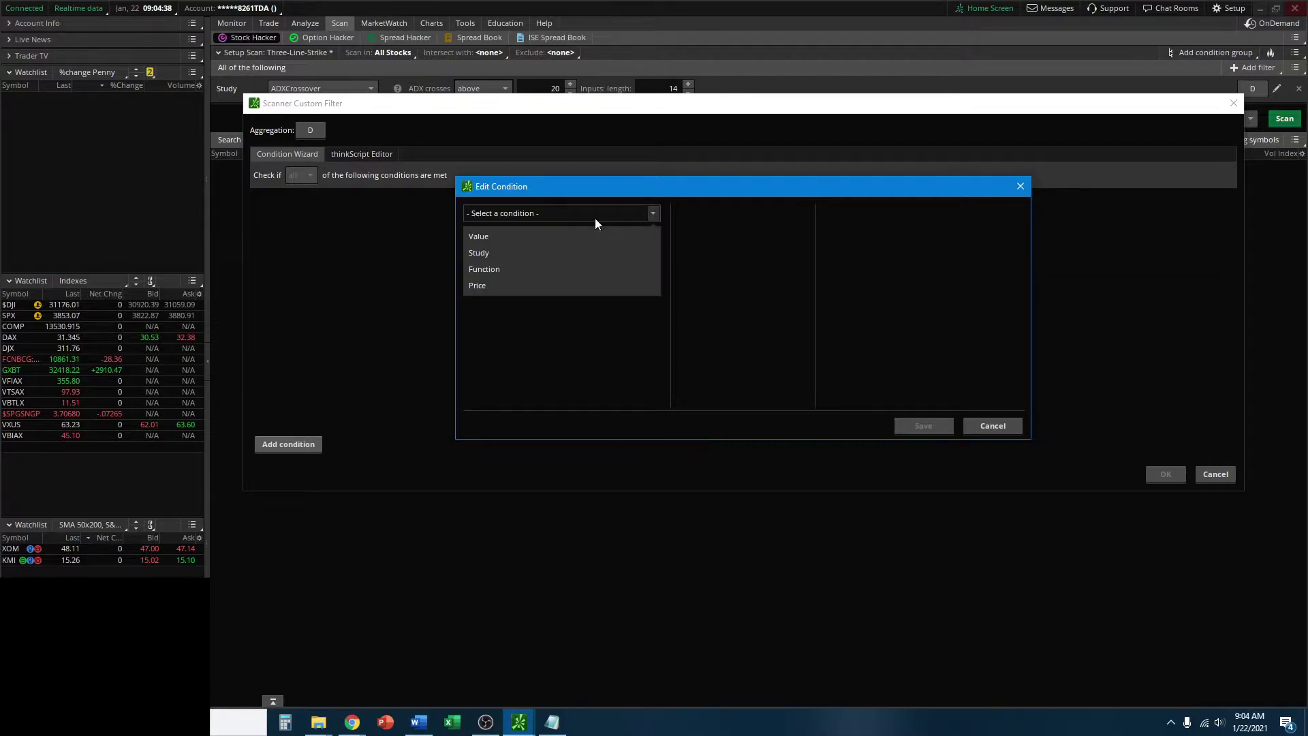
left_click(500, 287)
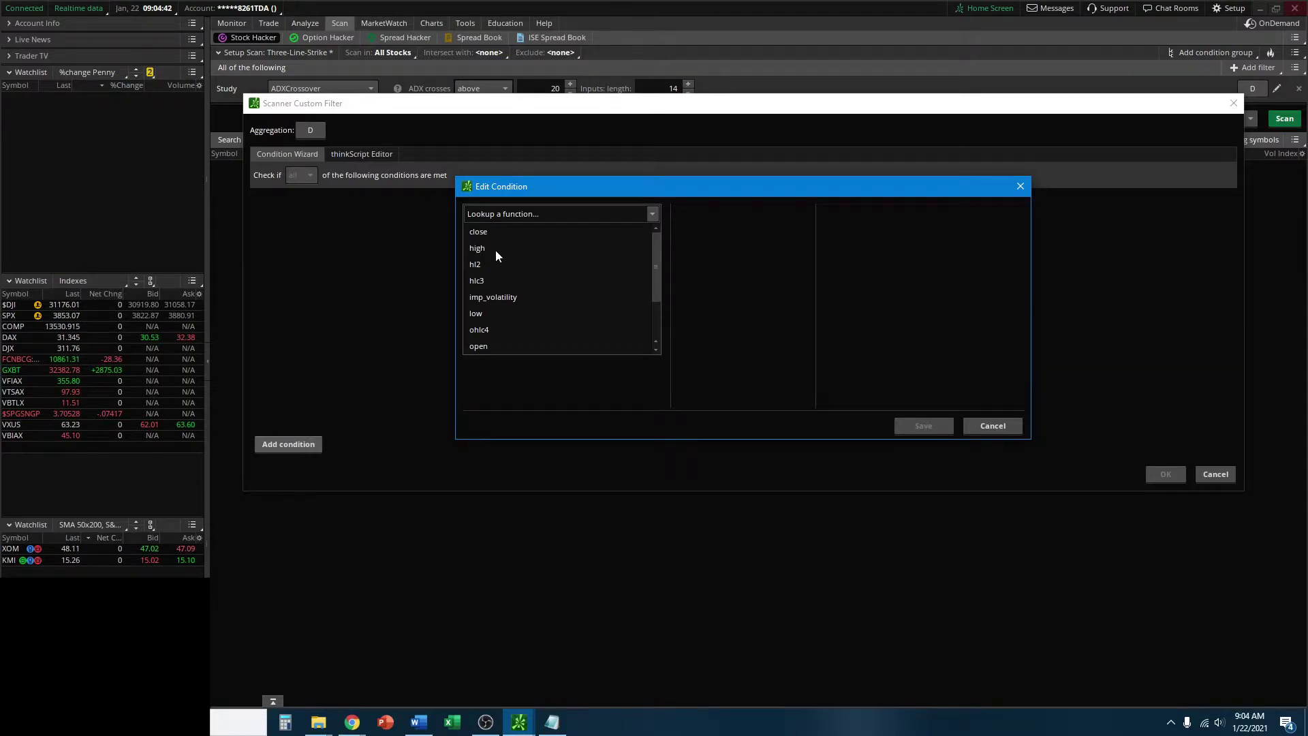
left_click(495, 343)
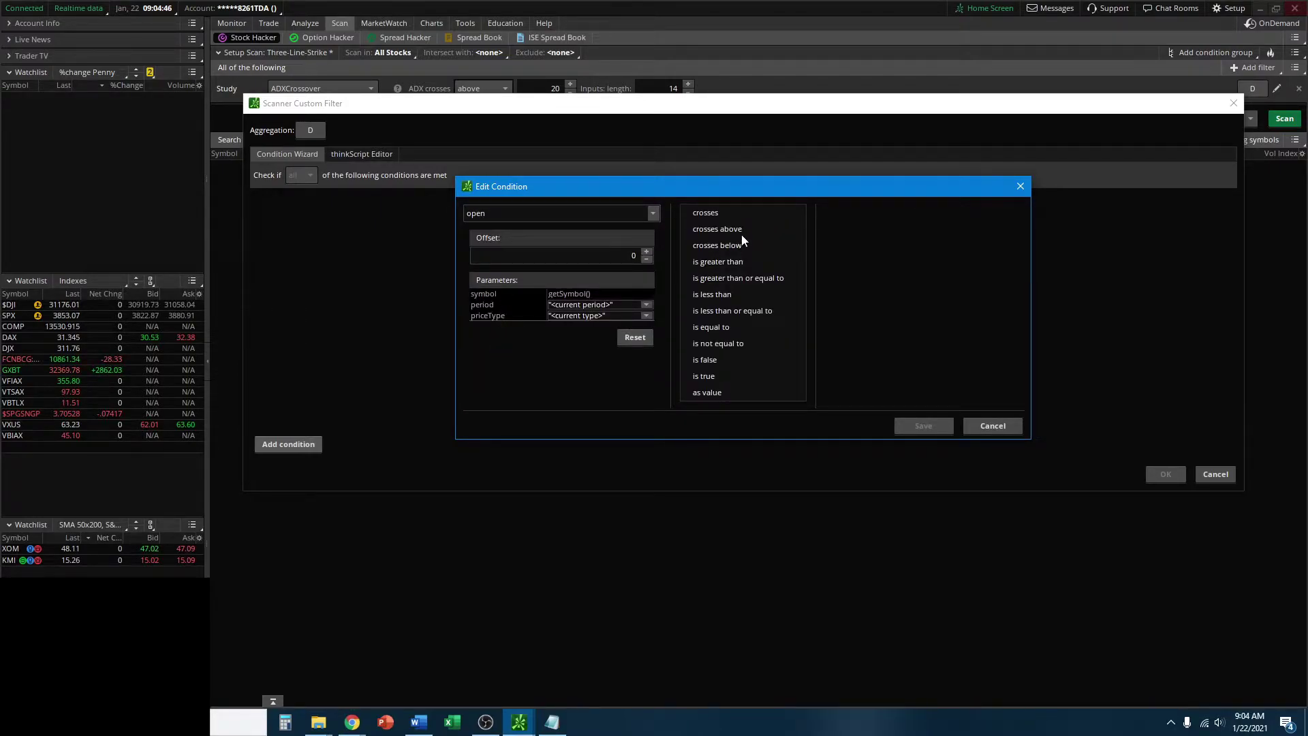
left_click(723, 265)
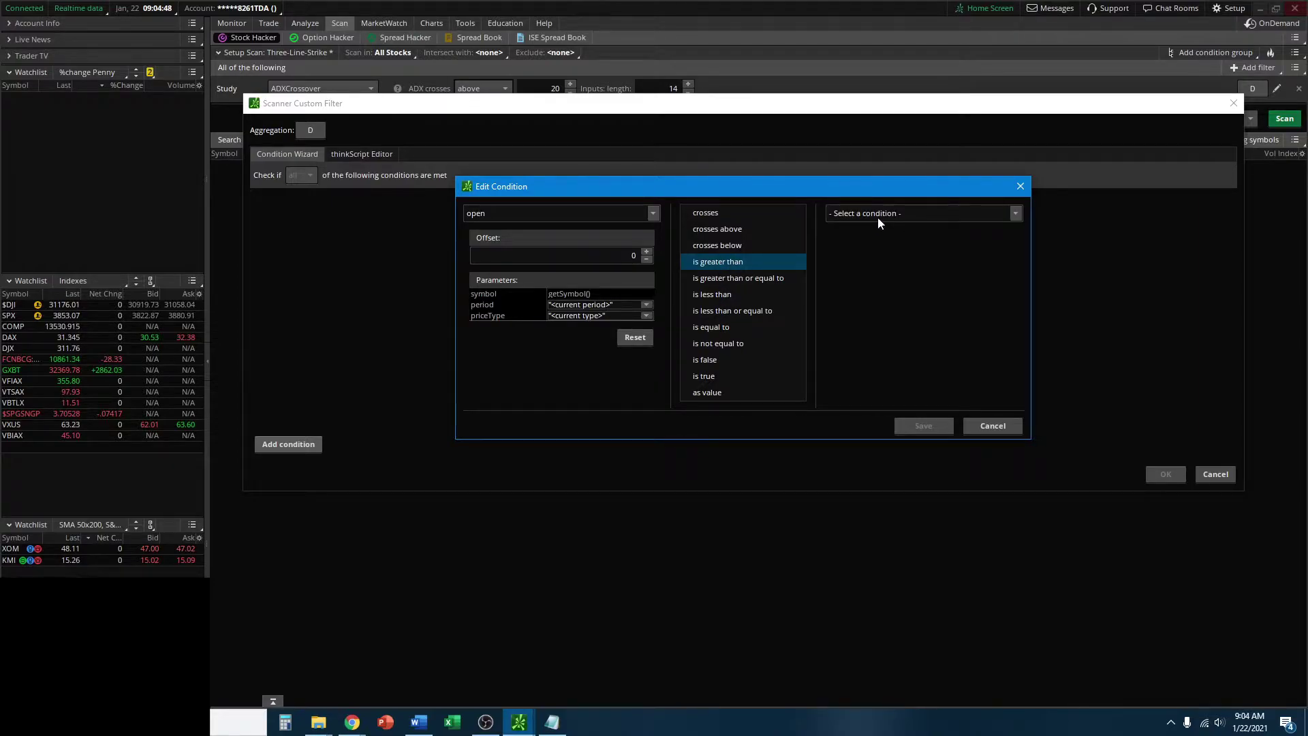
Step: Compare the open price with the MovAvgExponential study at length 200, and save the condition
left_click(878, 217)
left_click(853, 274)
left_click(866, 217)
type("exp")
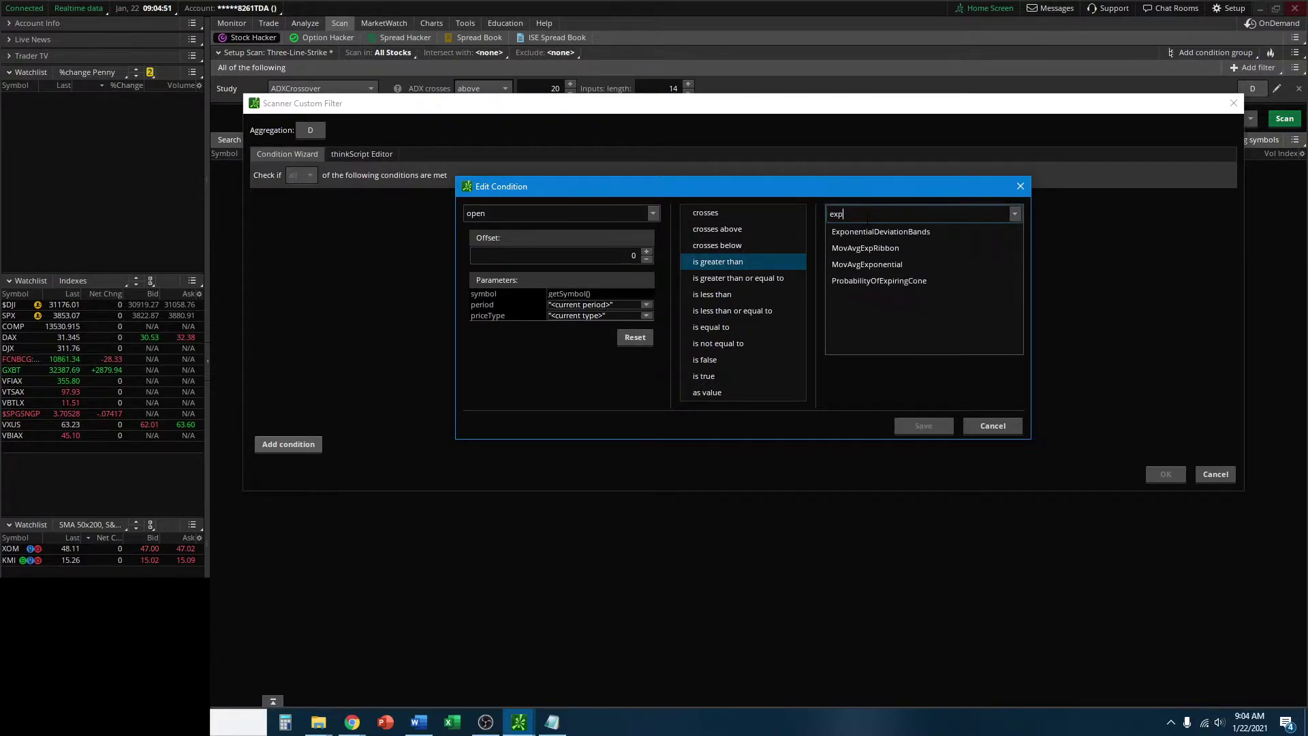
left_click(863, 265)
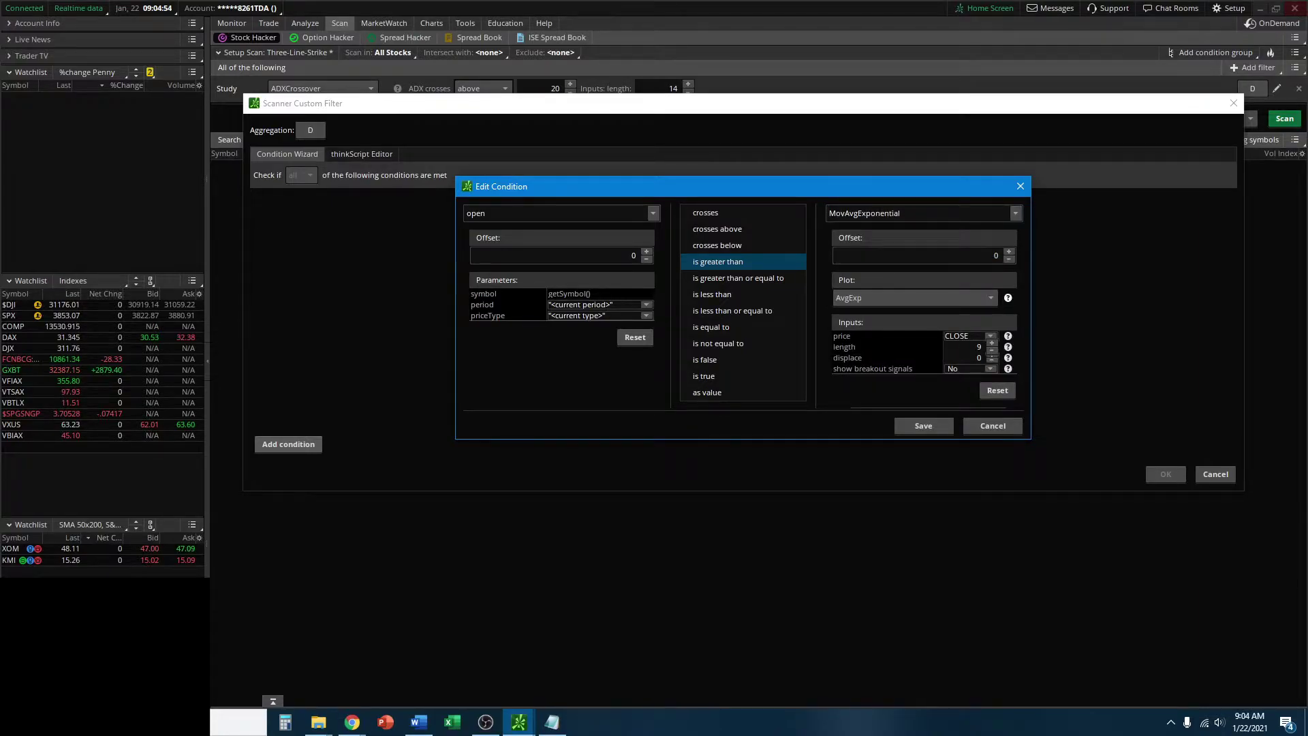
double_click(981, 347)
type("200")
left_click_drag(873, 439, 874, 468)
mouse_move(790, 187)
left_mouse_down()
mouse_move(760, 173)
mouse_move(788, 170)
left_mouse_up()
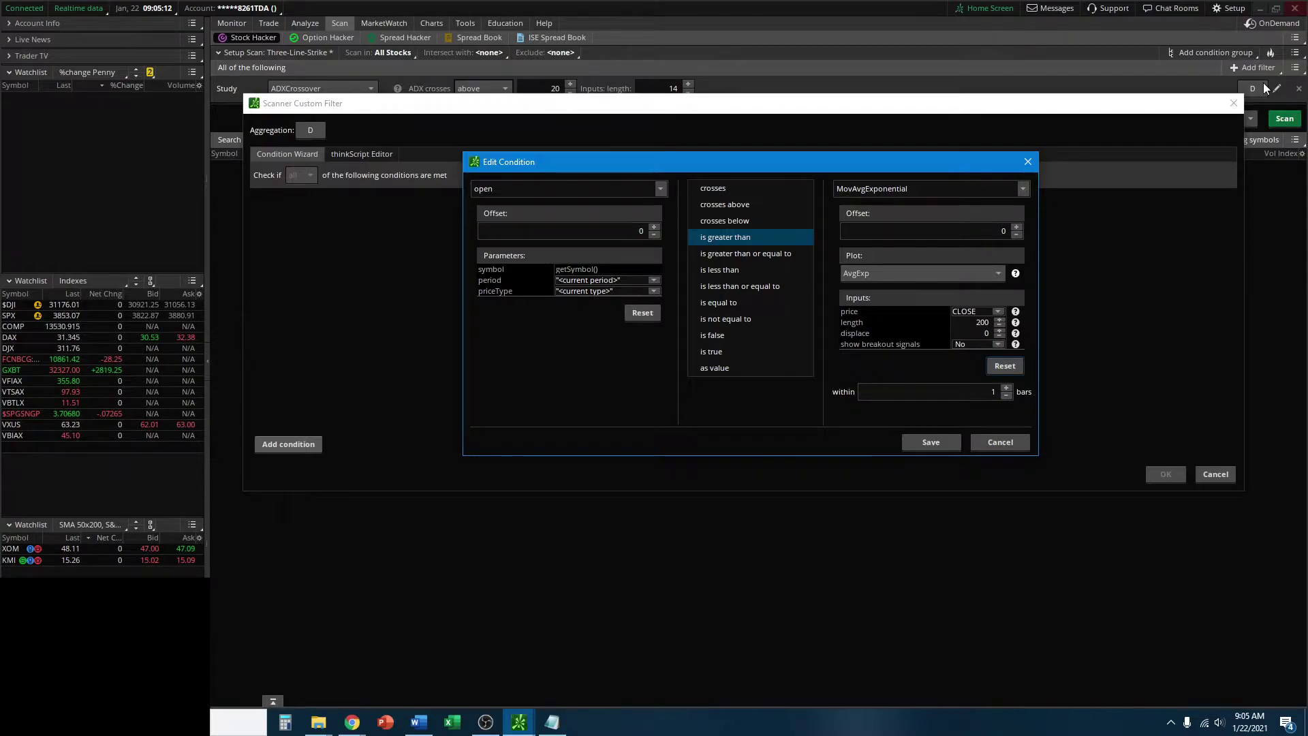
left_click(933, 445)
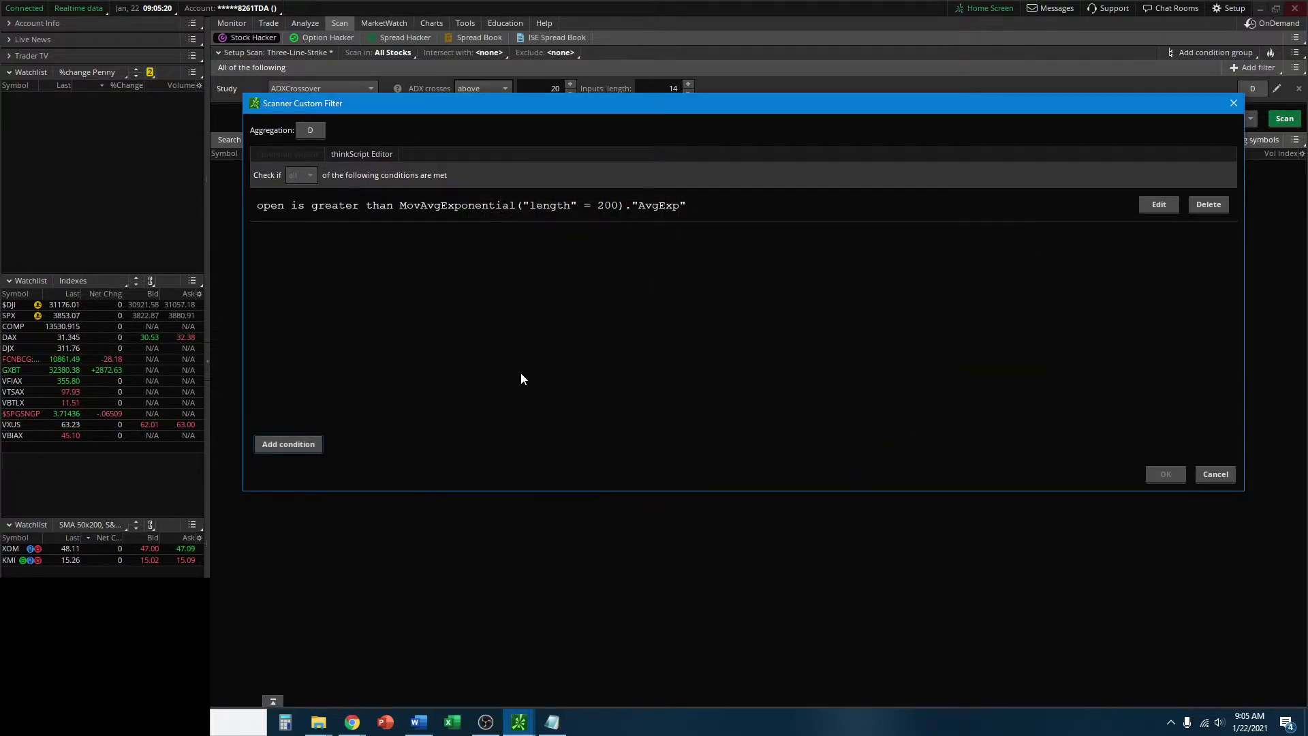
Step: Start a second condition on the low price with the "is less than or equal to" comparison
left_click(298, 445)
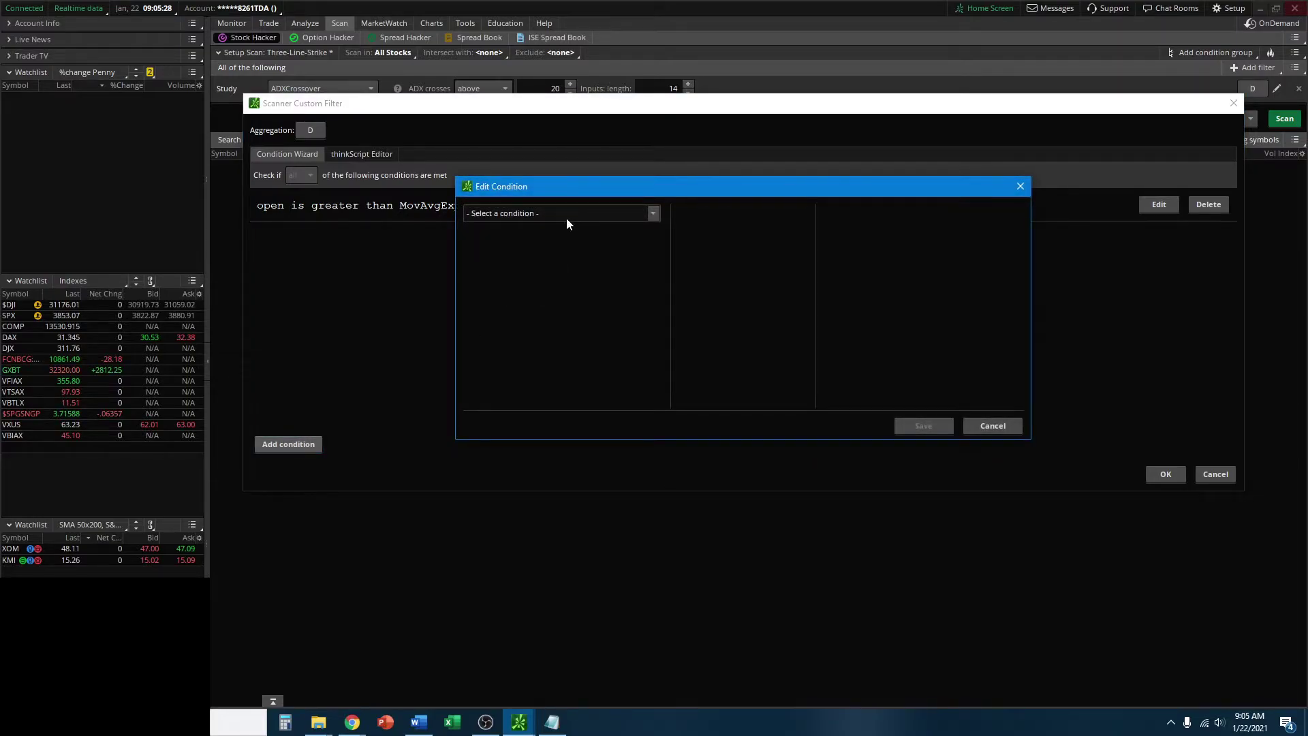
left_click(566, 217)
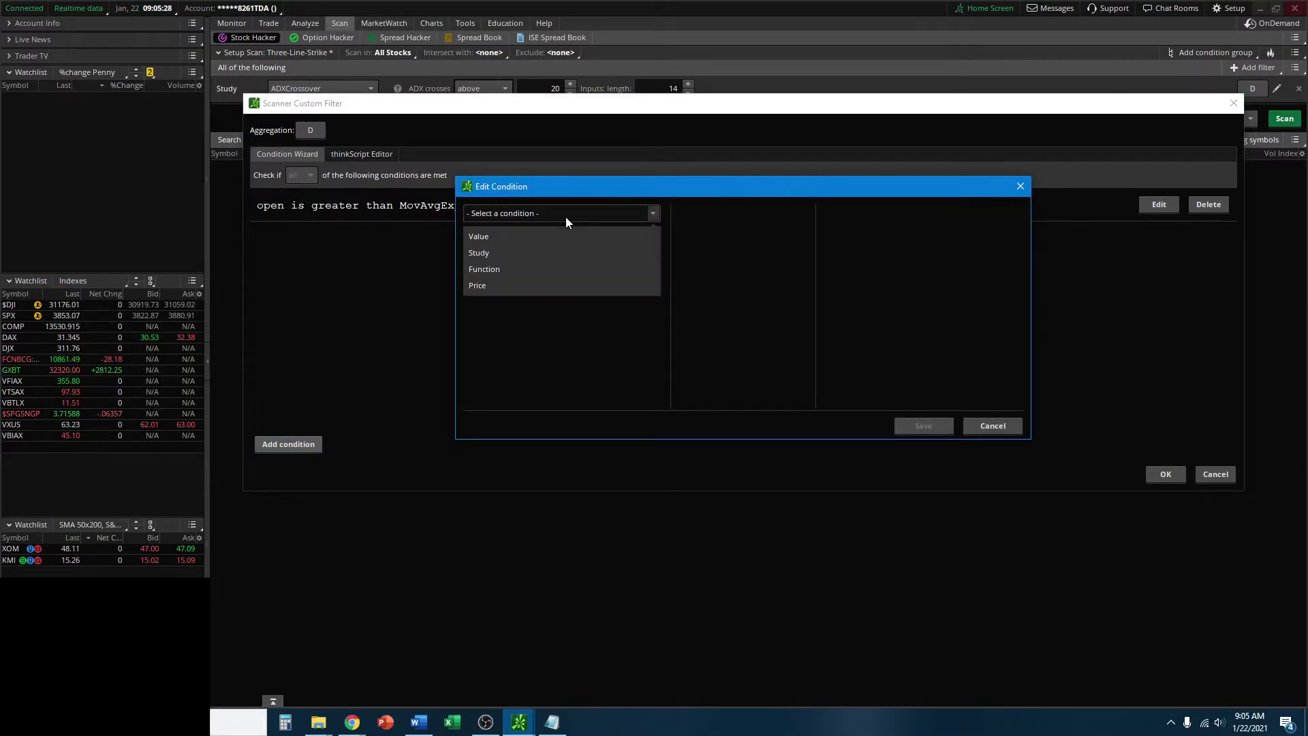
left_click(517, 284)
left_click(481, 314)
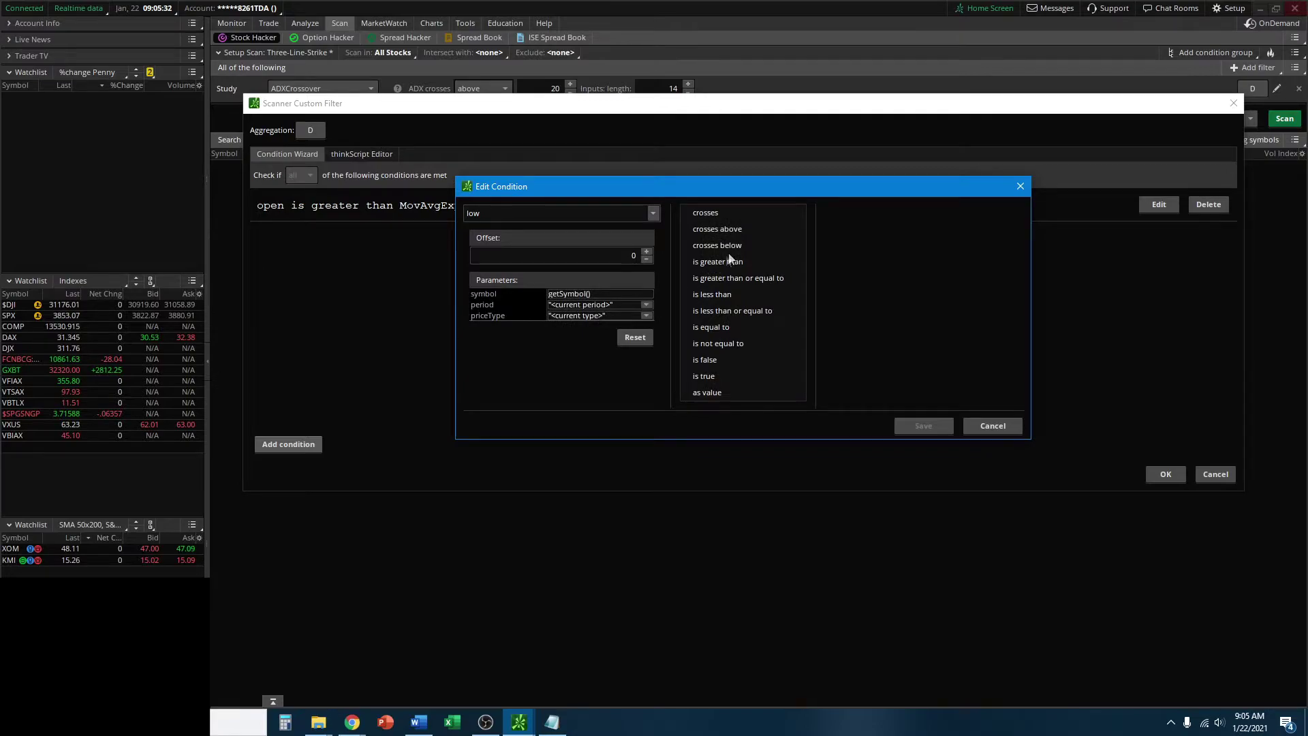
left_click(727, 311)
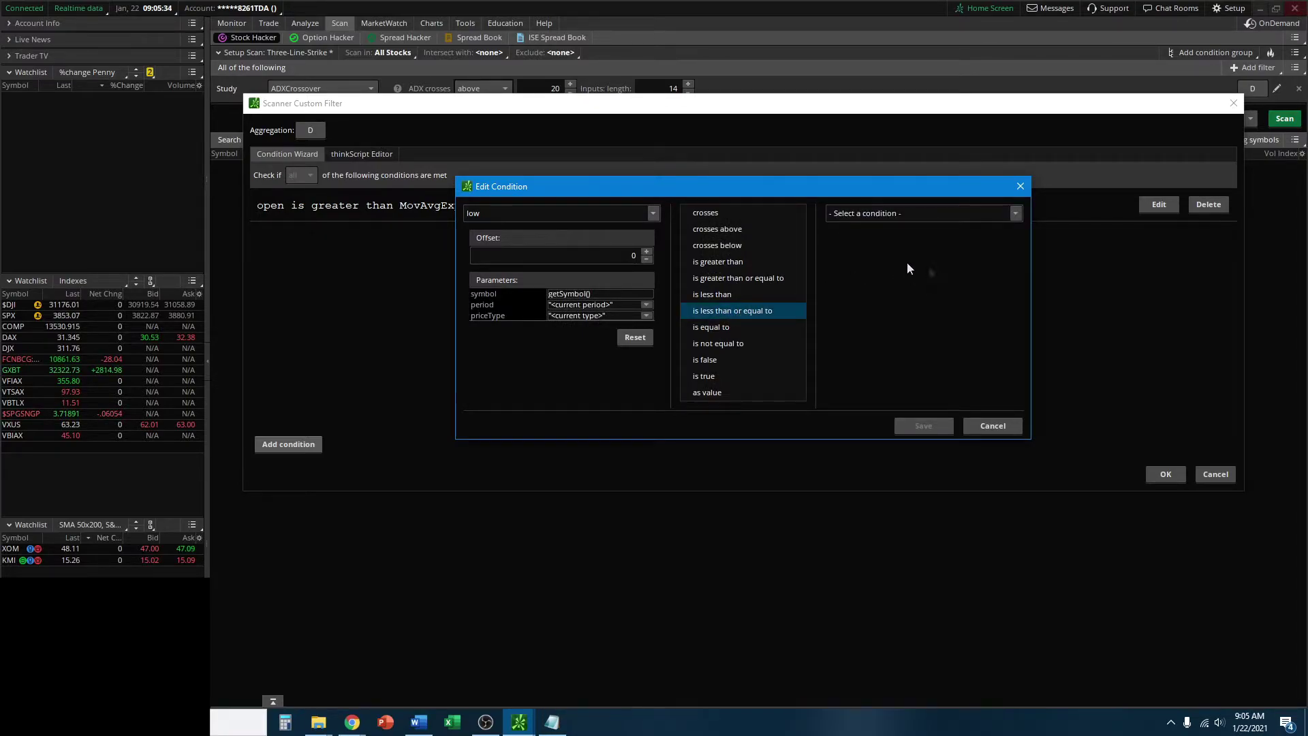
Step: Compare the low price with the MovAvgExponential study at length 200, and save the condition
left_click(869, 214)
left_click(862, 251)
type("ex")
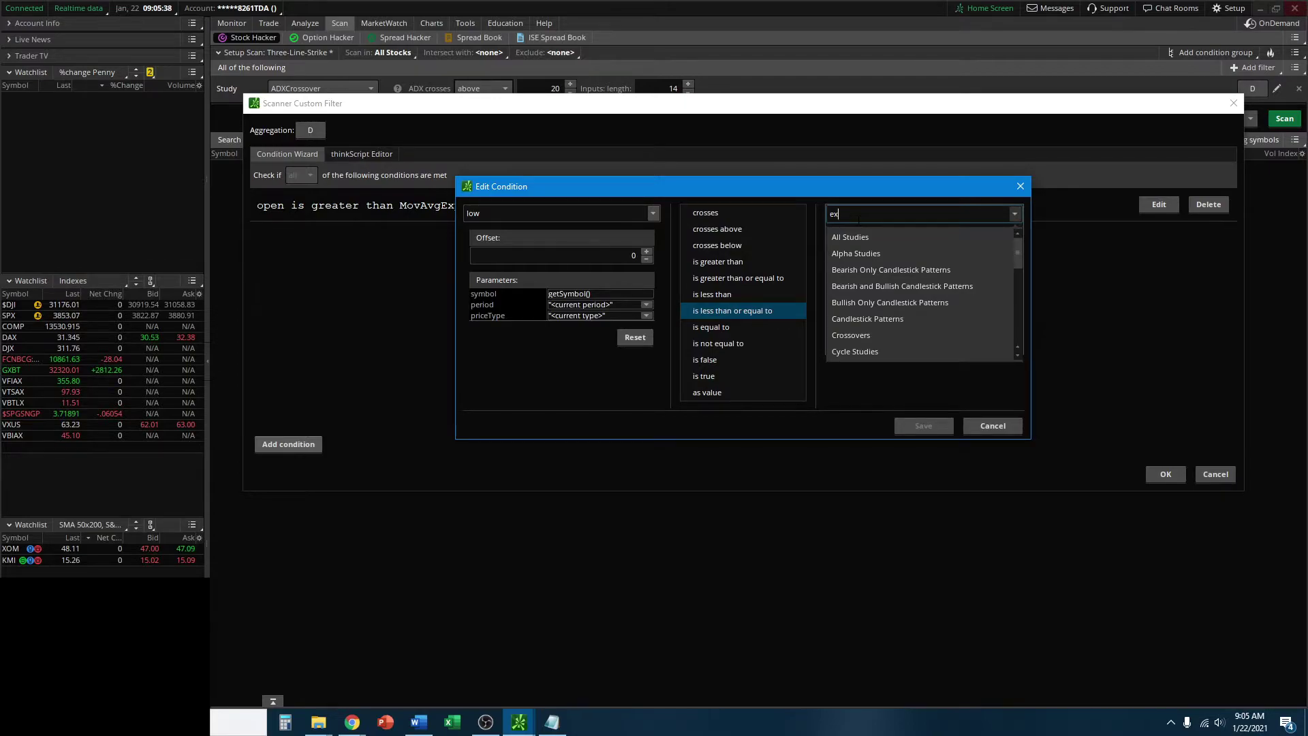
type("p")
left_click(867, 268)
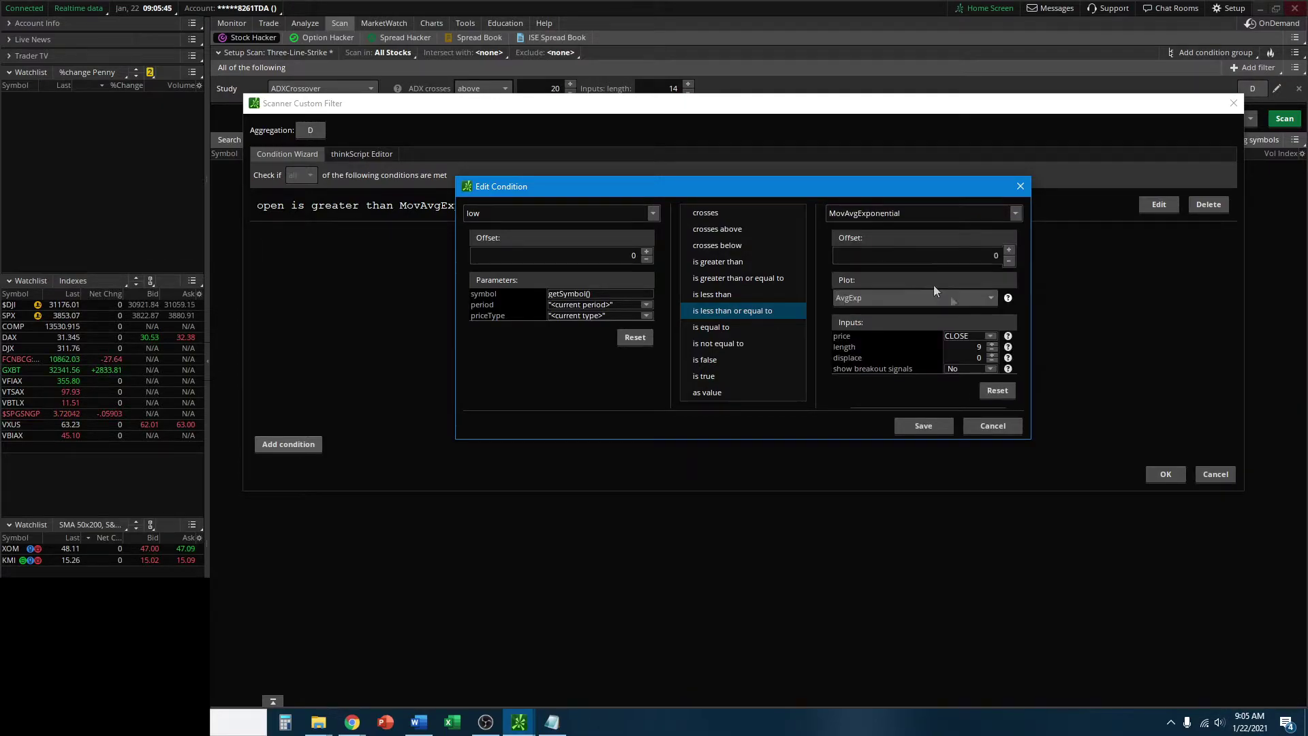
double_click(979, 347)
type("200")
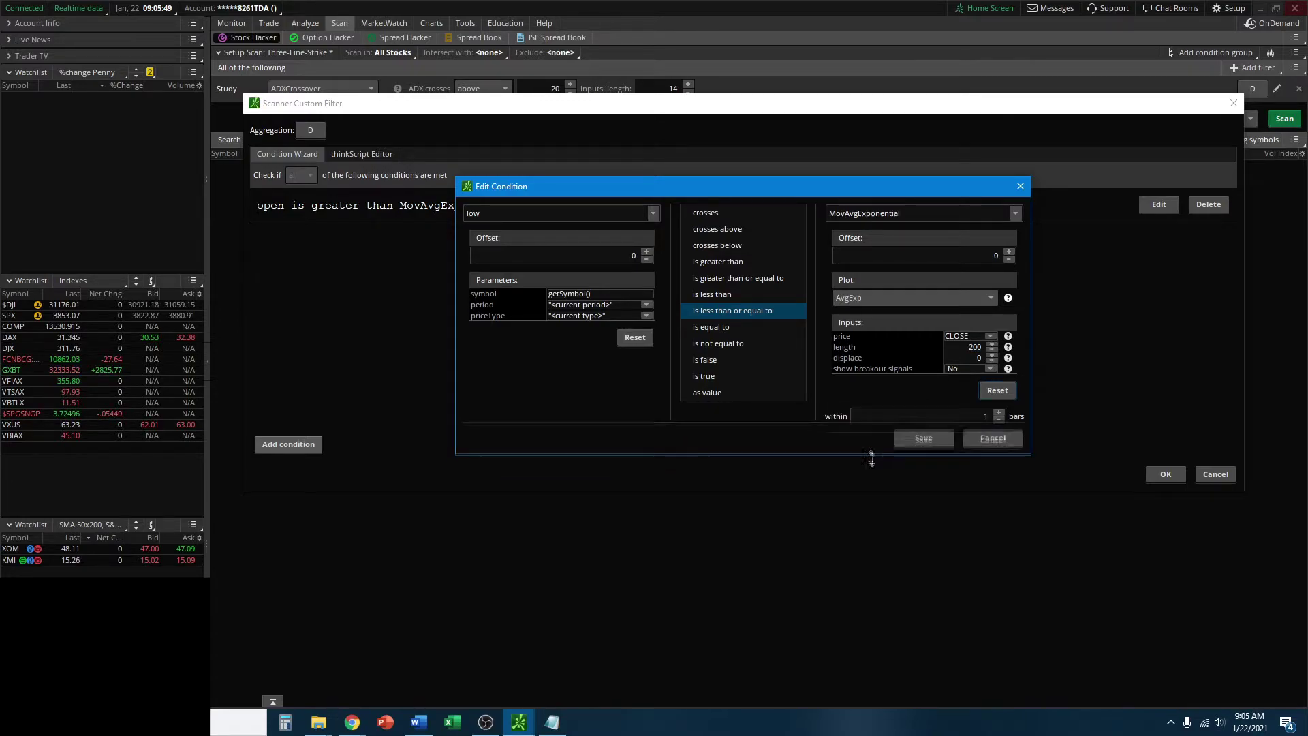
left_click(923, 451)
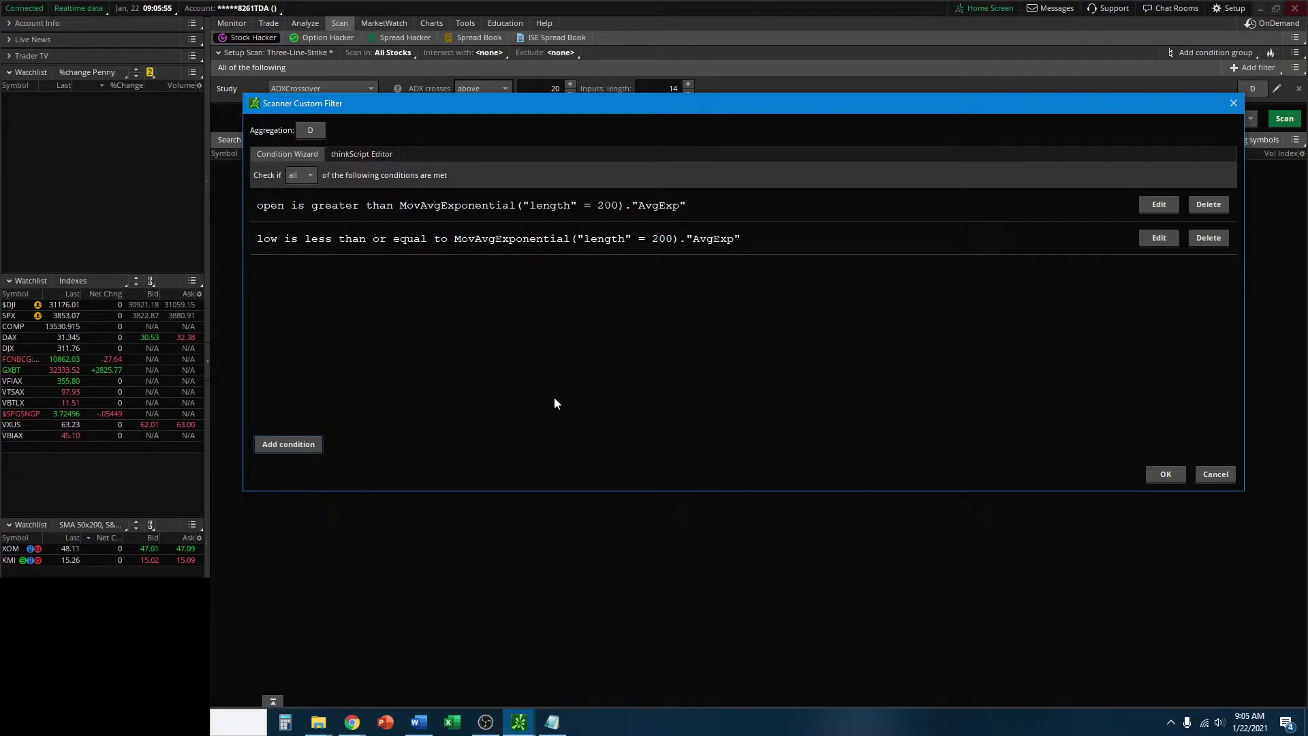
Step: Start a third condition on the close price with the "is greater than" comparison
left_click(297, 448)
left_click(561, 216)
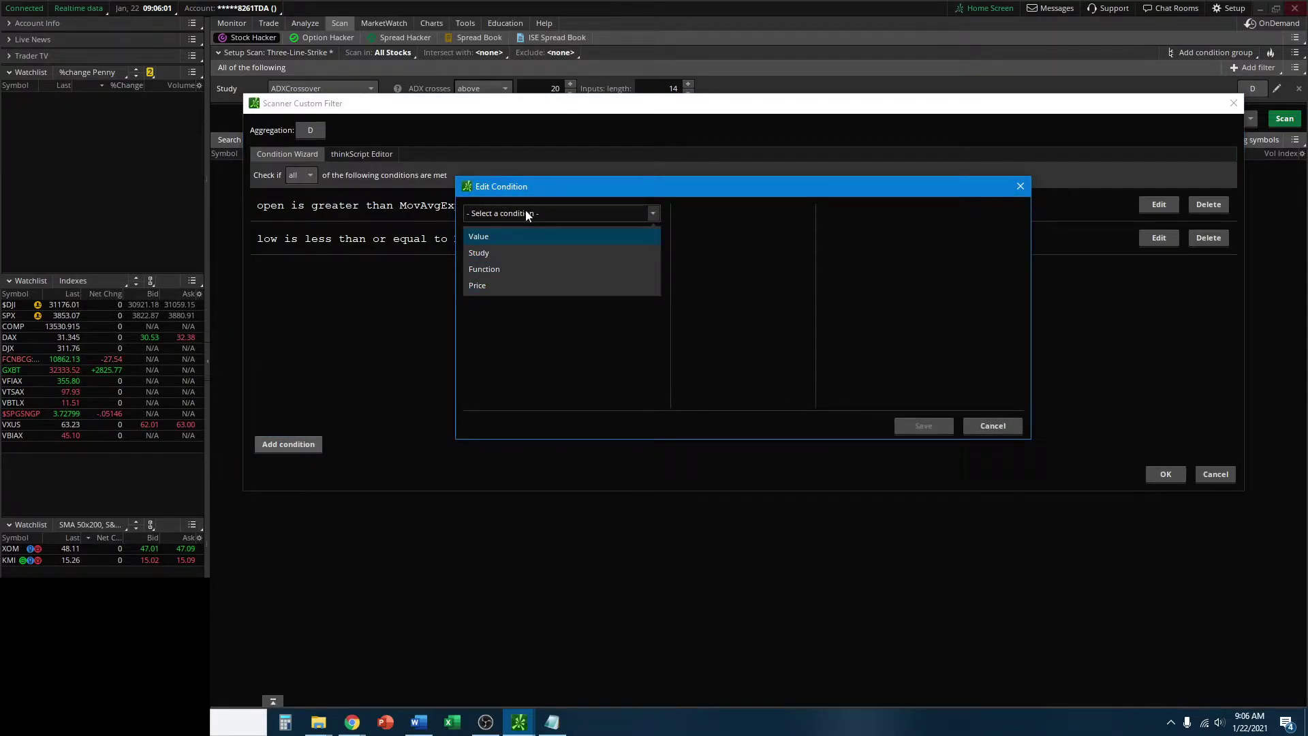
left_click(494, 286)
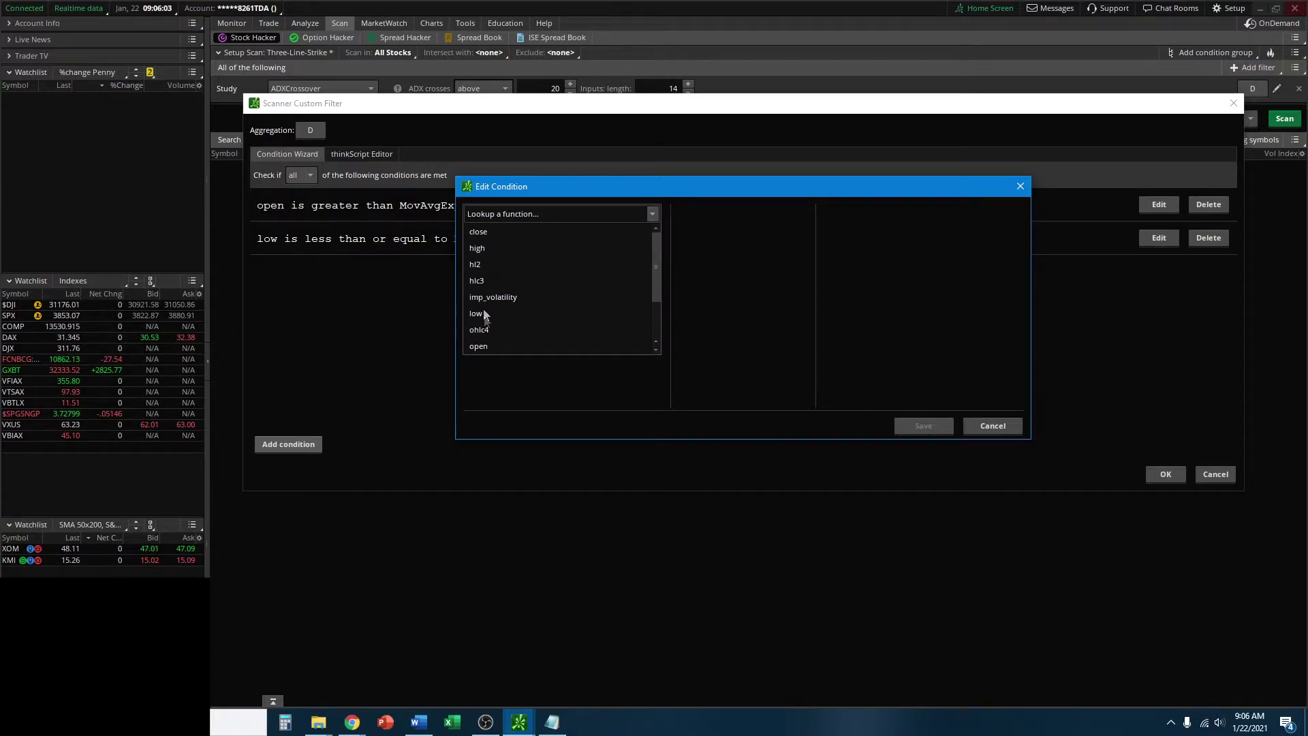
left_click(505, 234)
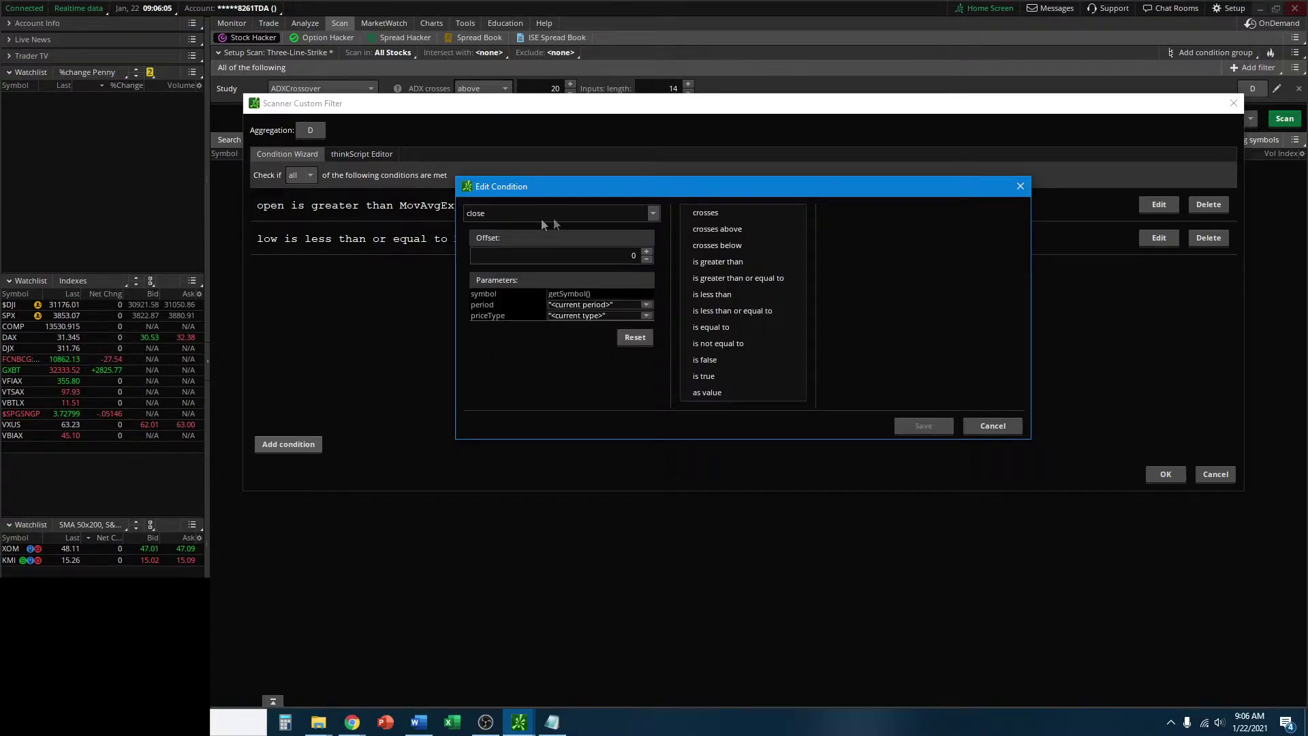
left_click(724, 262)
Step: Compare the close price with the MovAvgExponential study at length 200, and save the condition
left_click(873, 214)
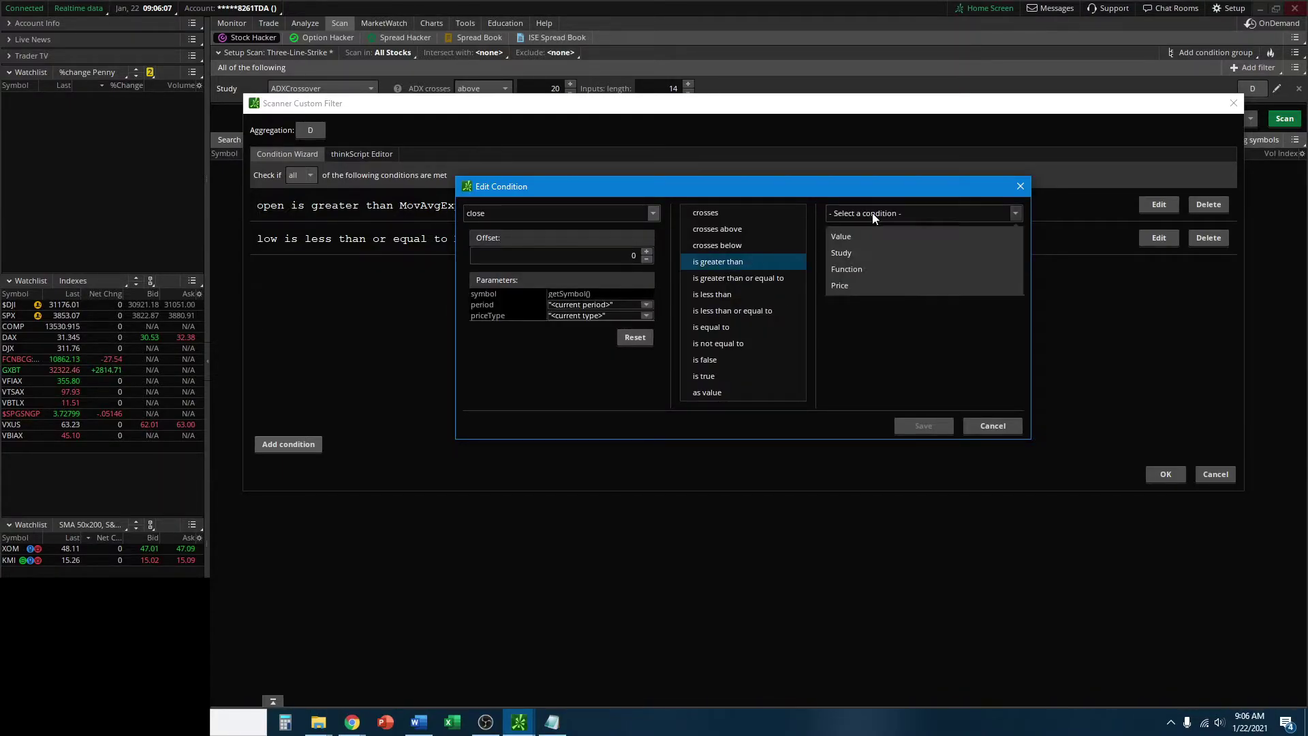
left_click(861, 253)
type("exp")
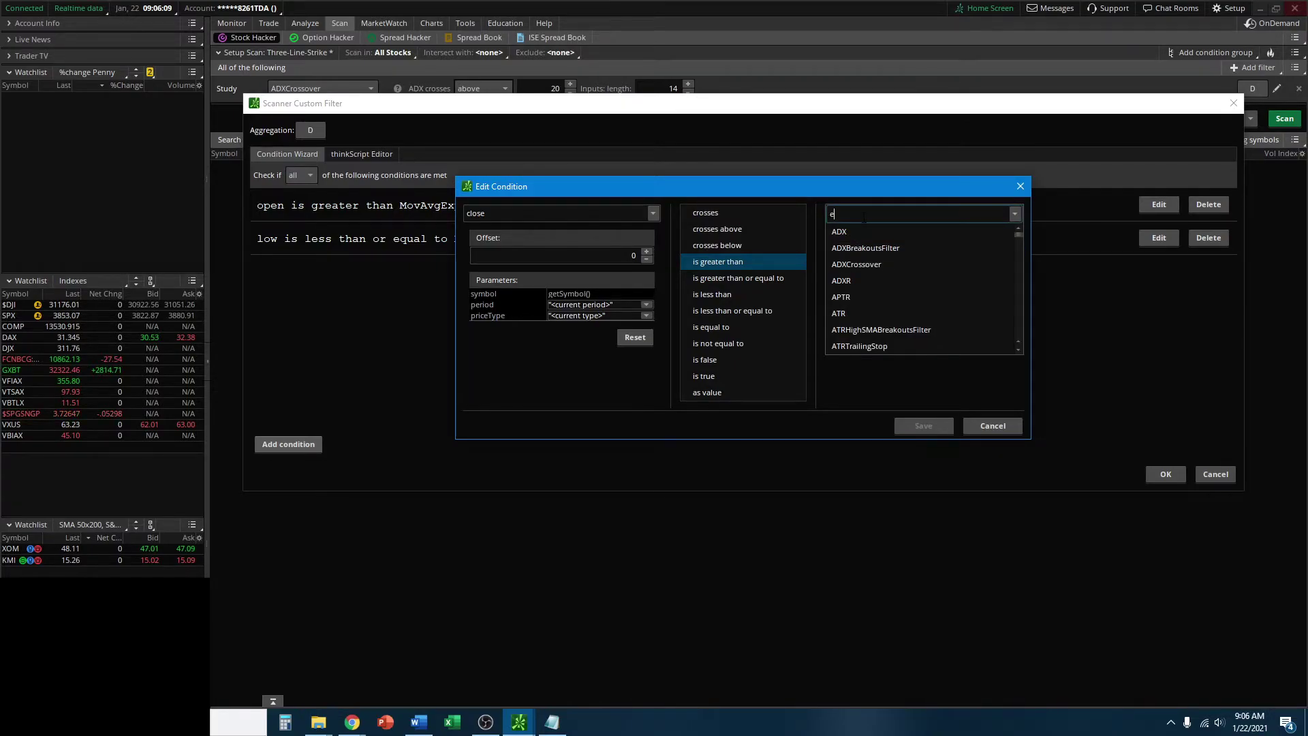
left_click(879, 263)
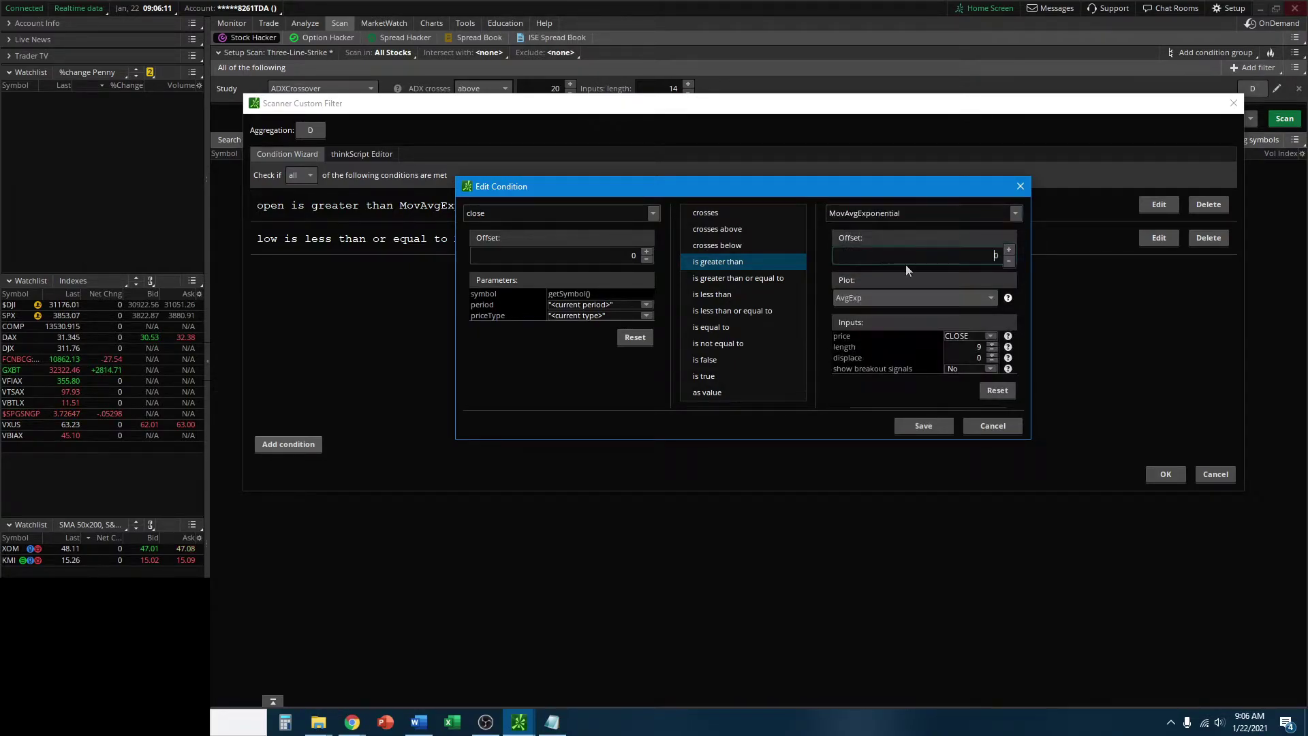
left_click(979, 347)
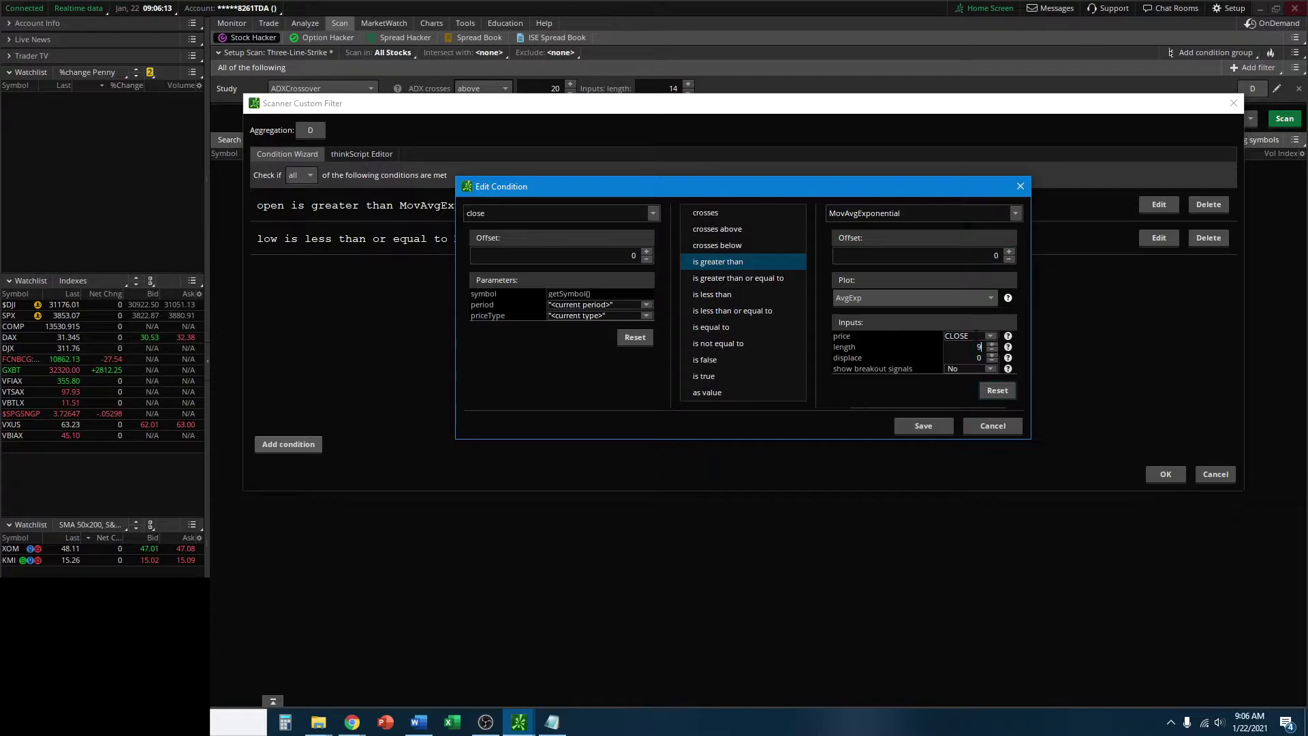
key("BackSpace")
type("200")
left_click(925, 426)
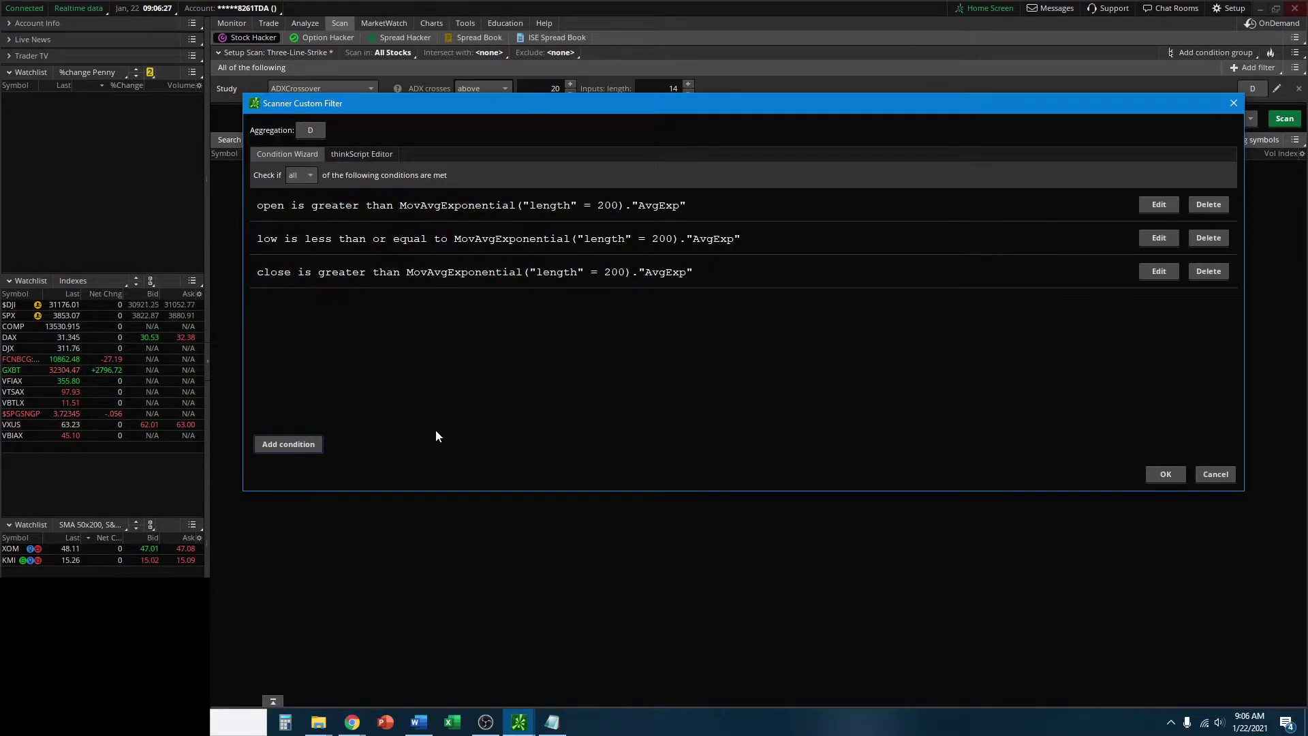
Step: Start a fourth condition on the MovAvgExponential study at length 50 with the "is less than or equal to" comparison
left_click(306, 446)
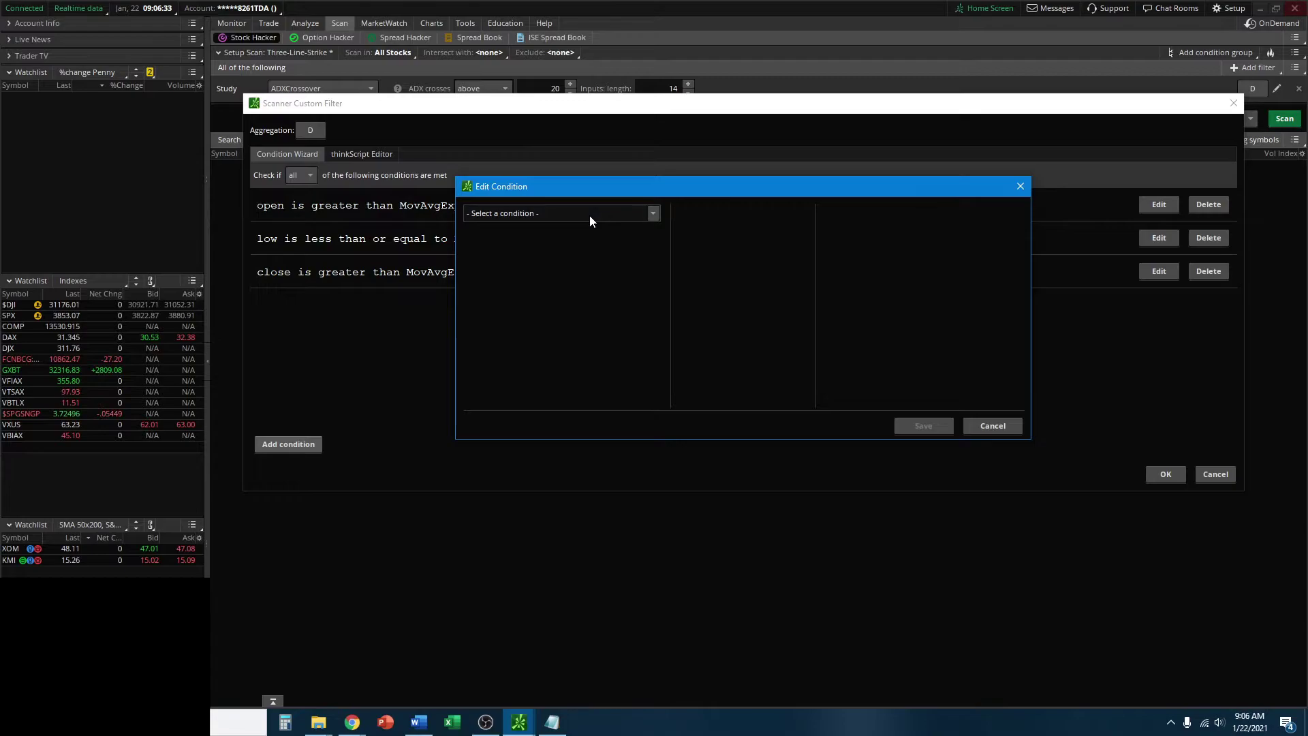
left_click(571, 215)
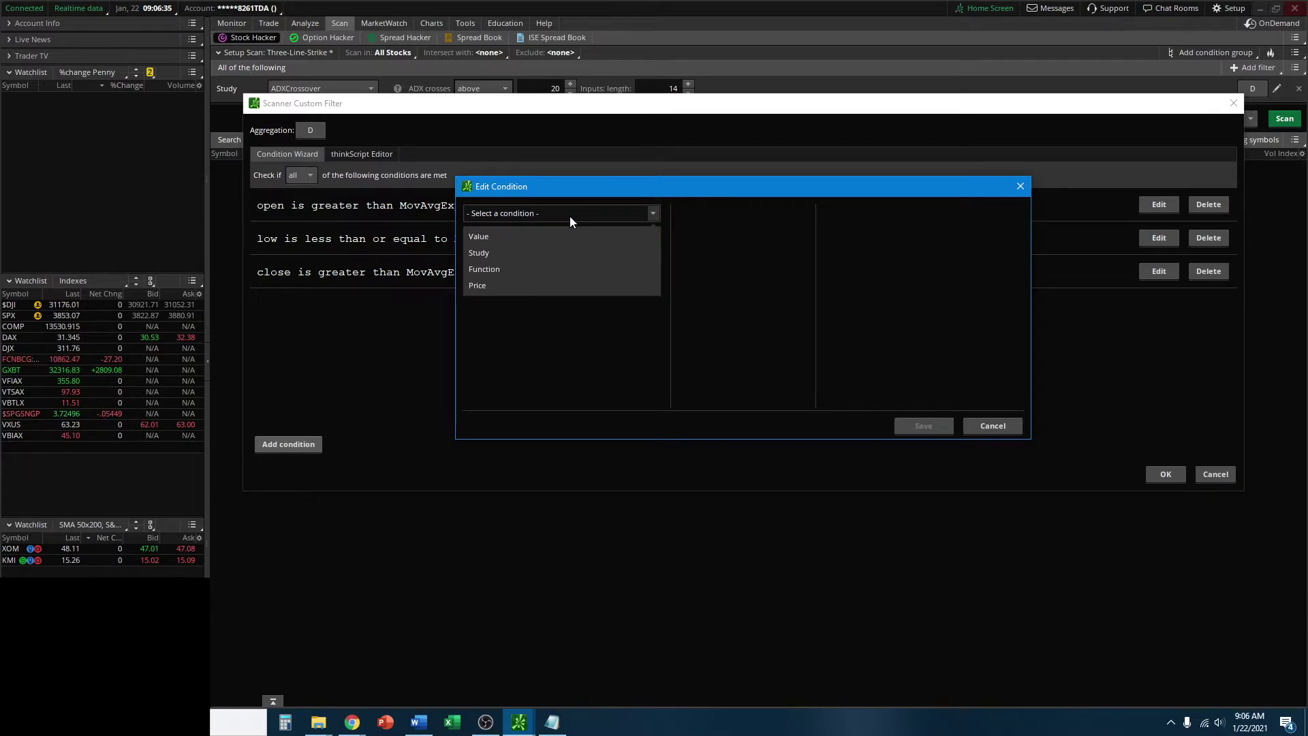
left_click(533, 253)
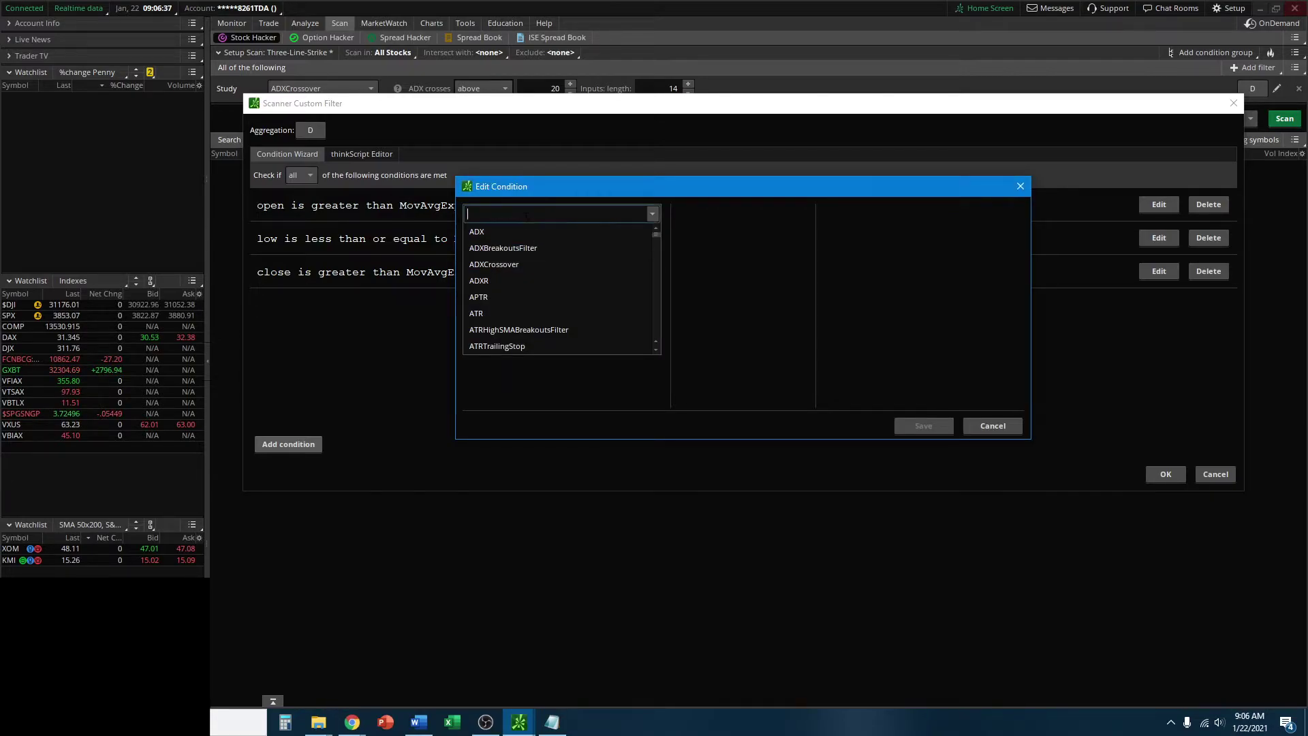
type("exp")
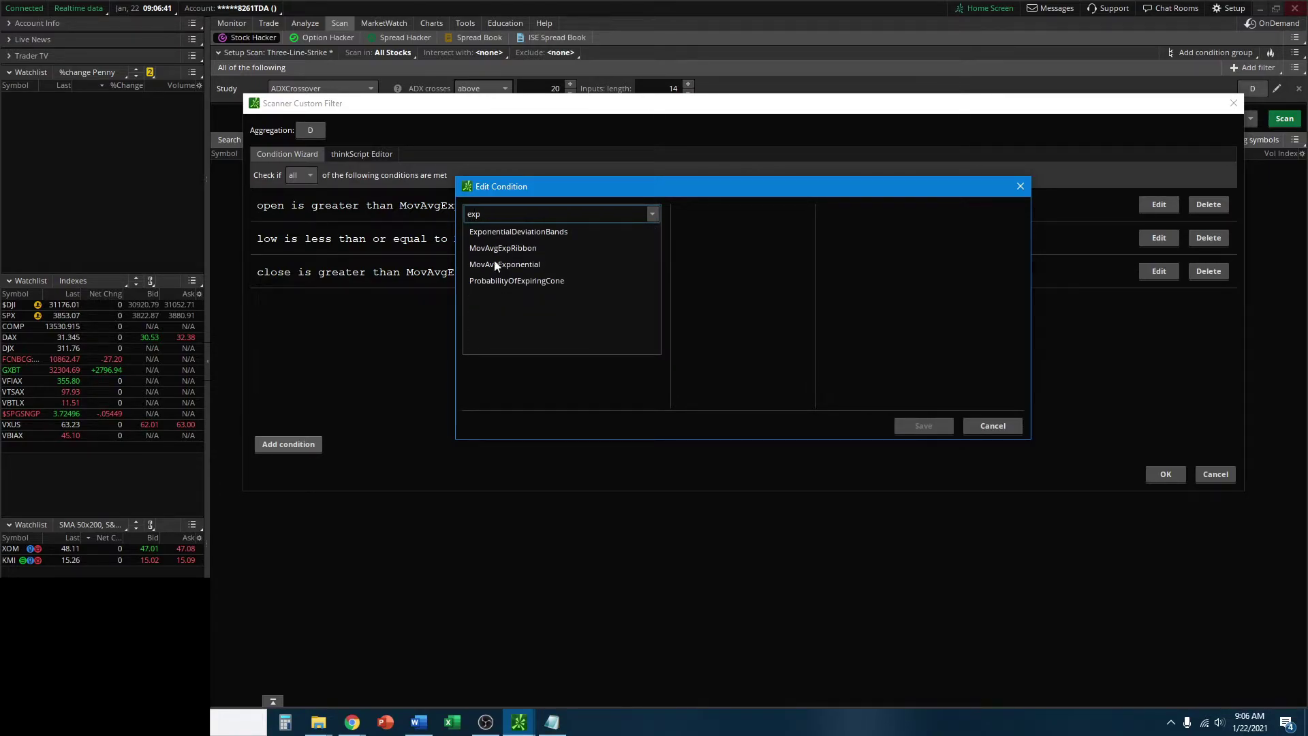
left_click(492, 265)
left_click(617, 347)
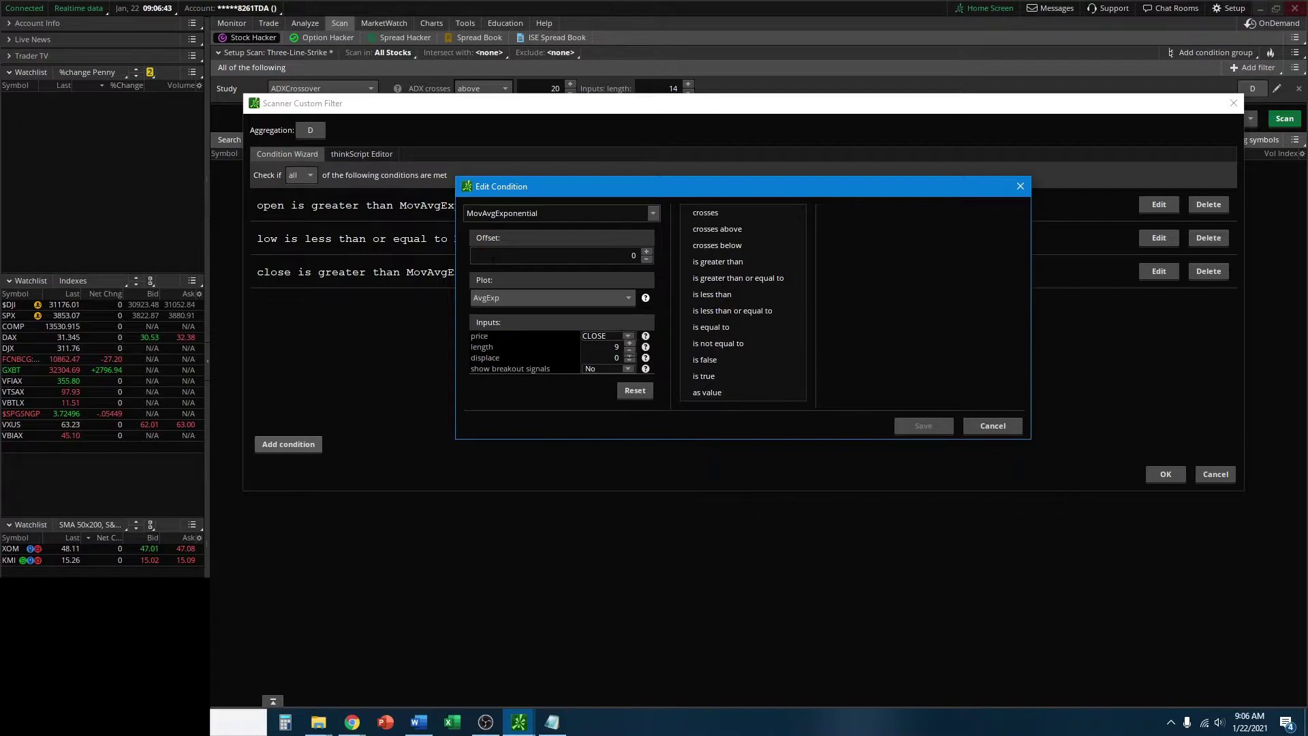
key("BackSpace")
type("50")
left_click(728, 294)
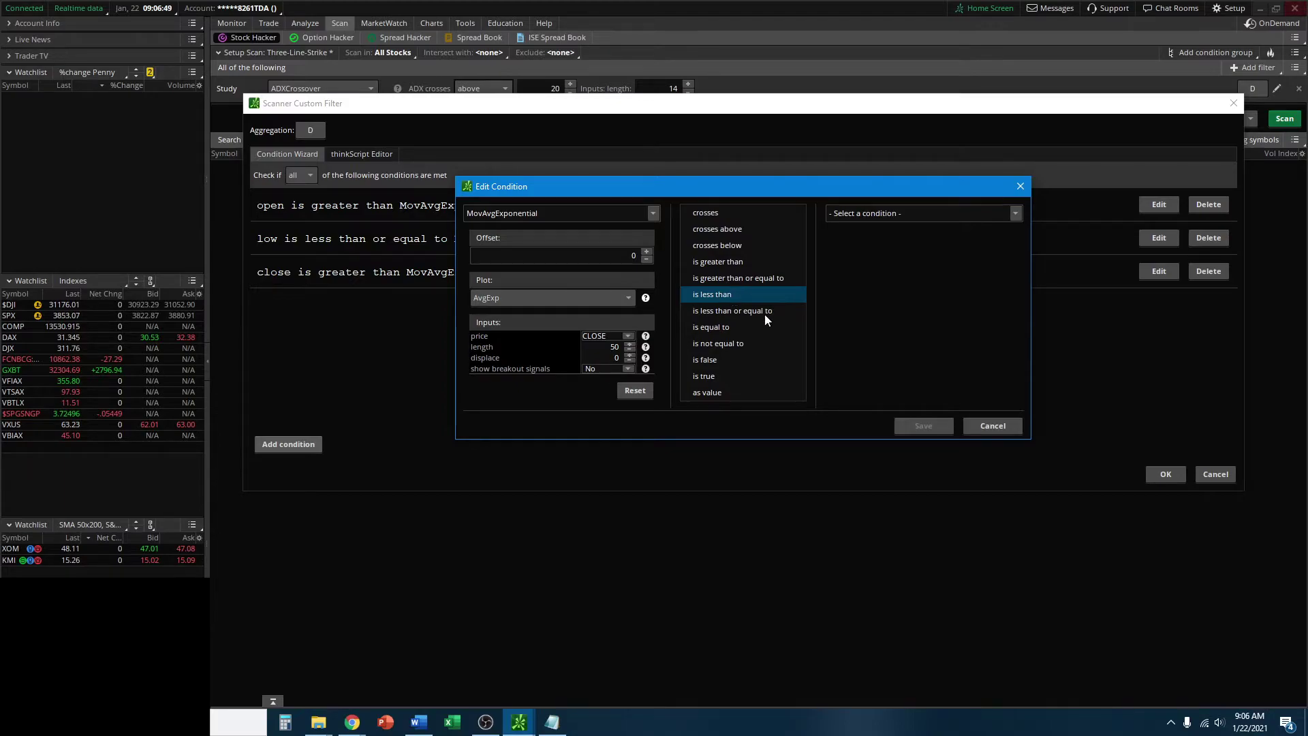
left_click(765, 313)
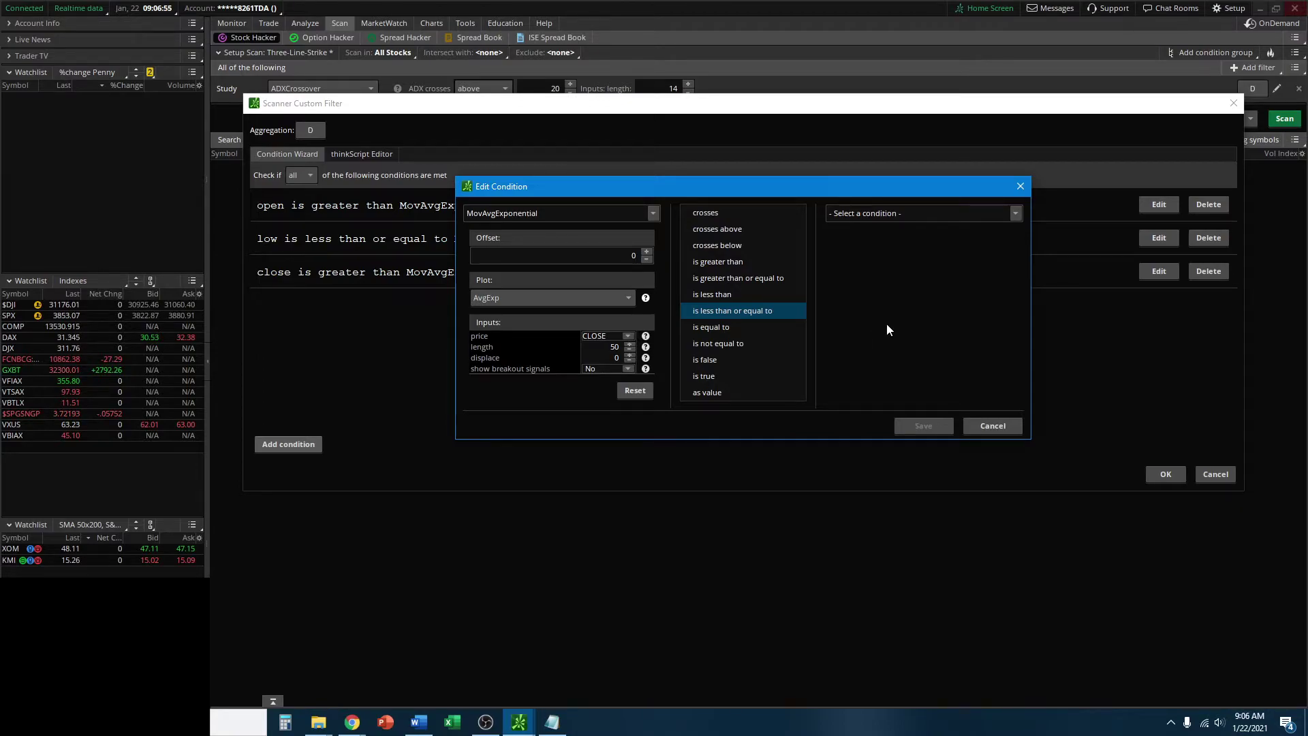
Step: Compare the 50-period average with the MovAvgExponential study at length 200, save the condition, and accept the custom filter
left_click(904, 214)
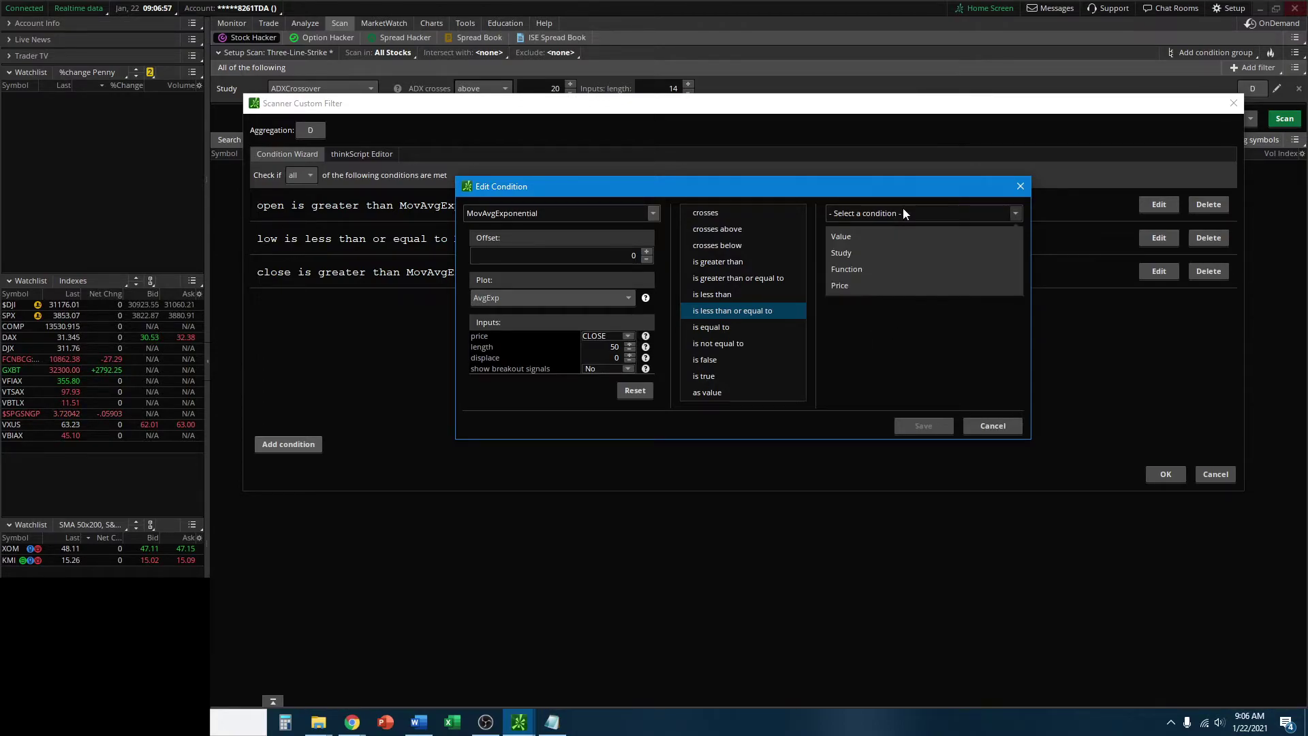
left_click(845, 253)
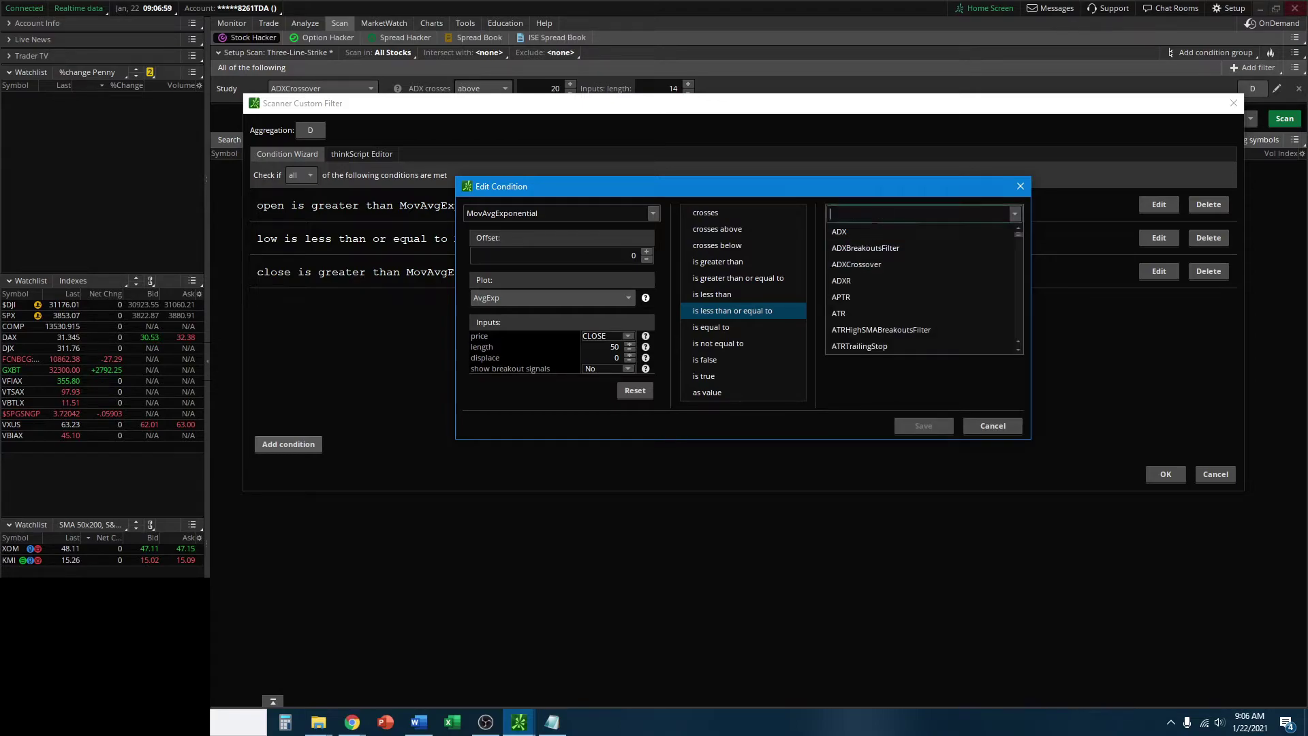
type("exp")
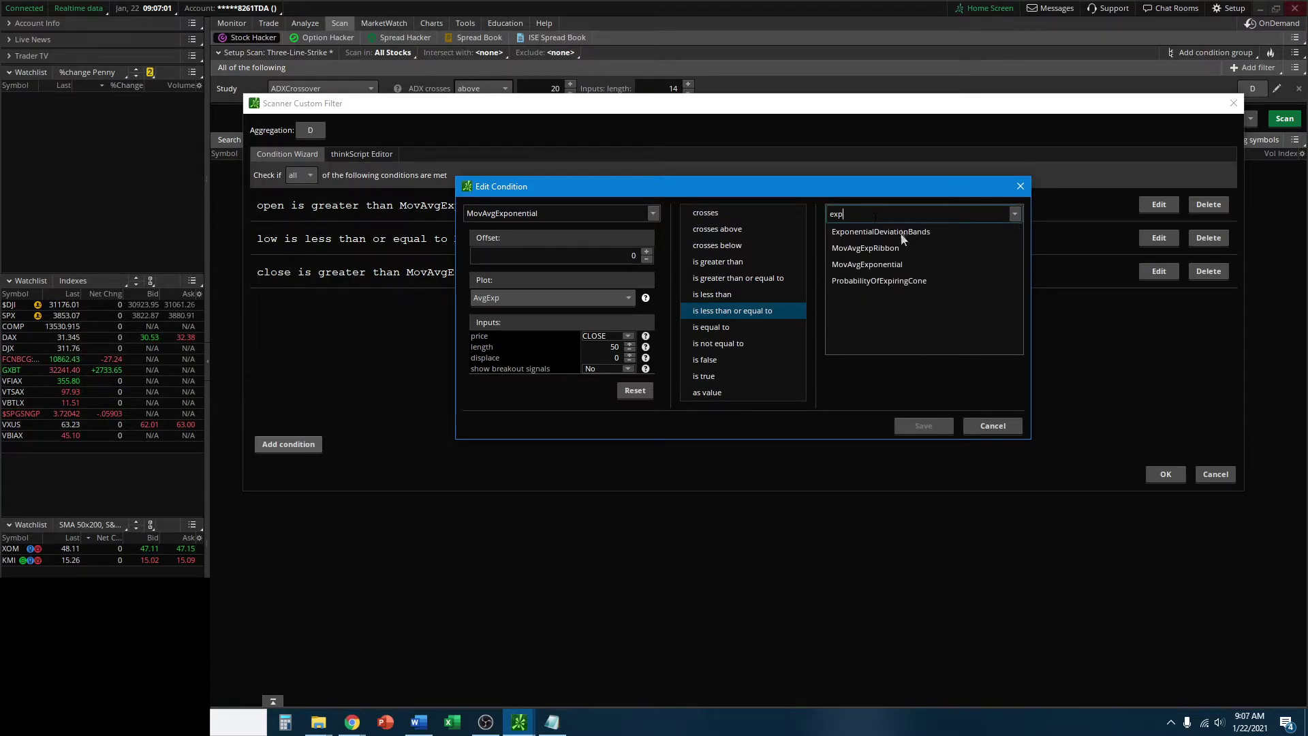
left_click(876, 265)
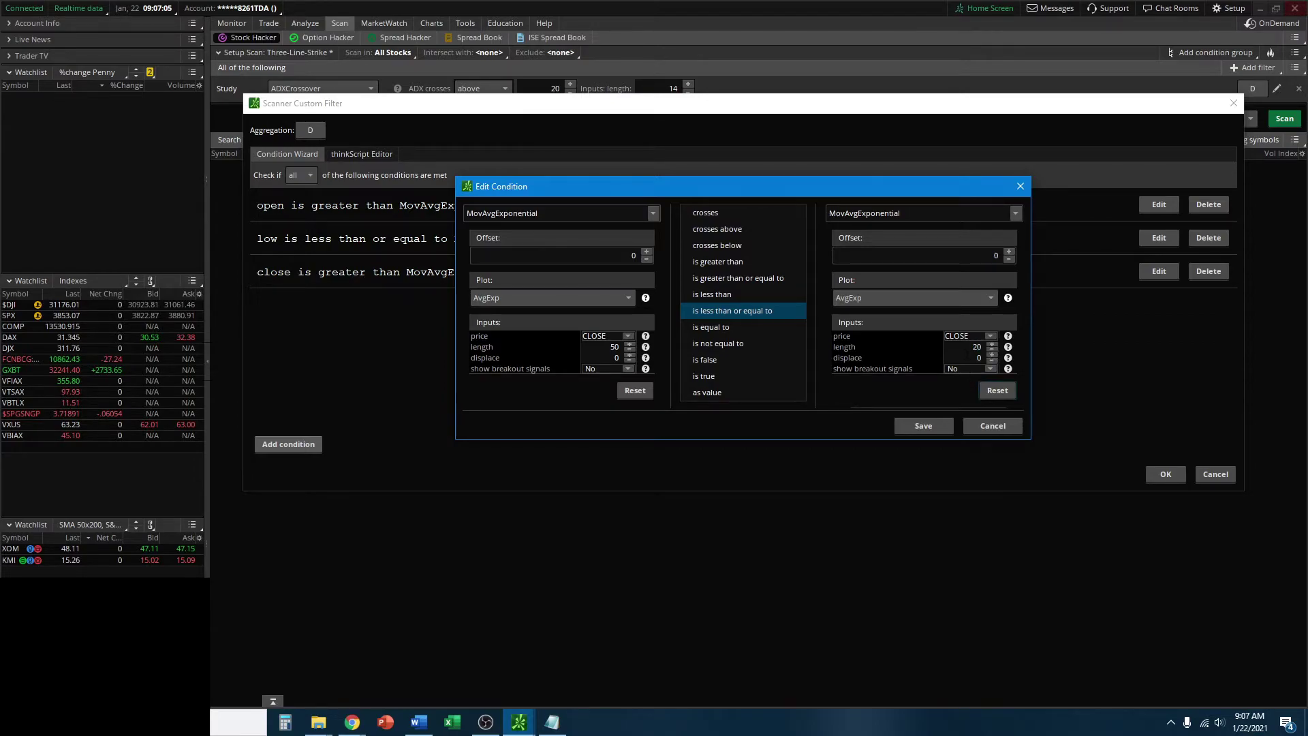
type("0")
left_click(926, 425)
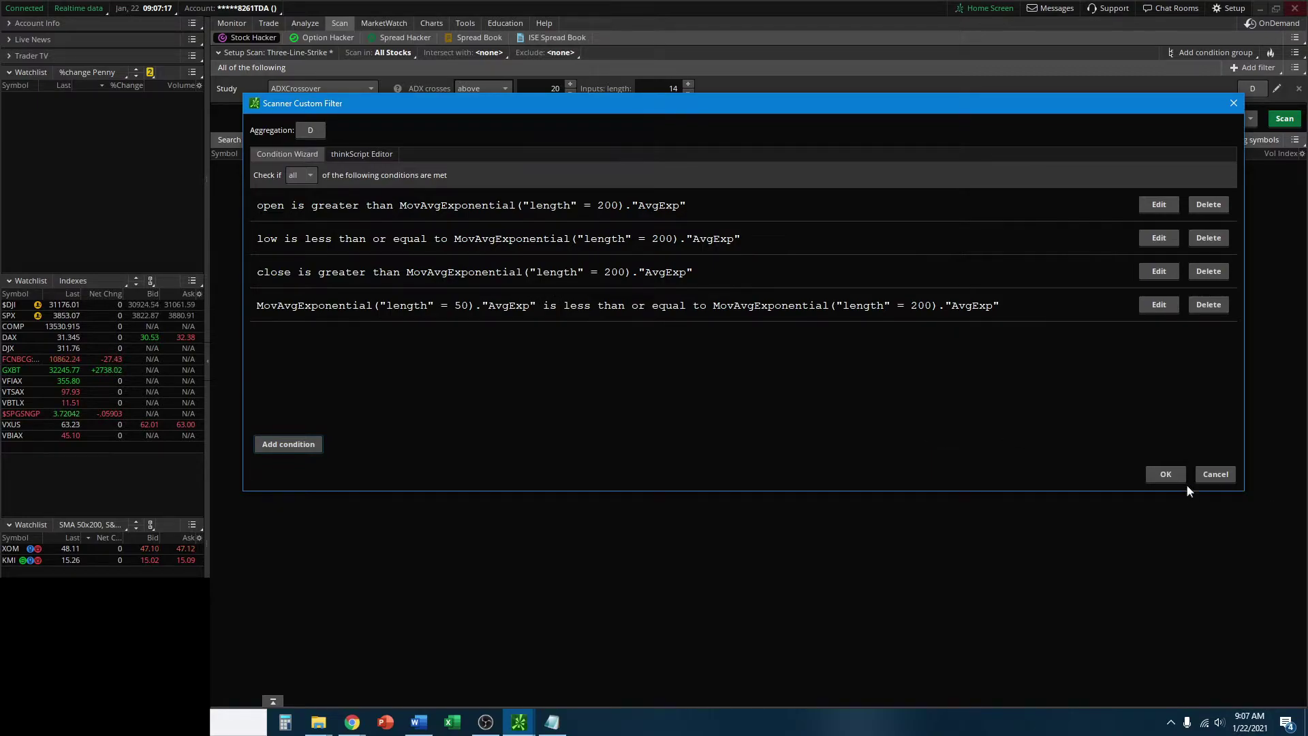
left_click(1166, 474)
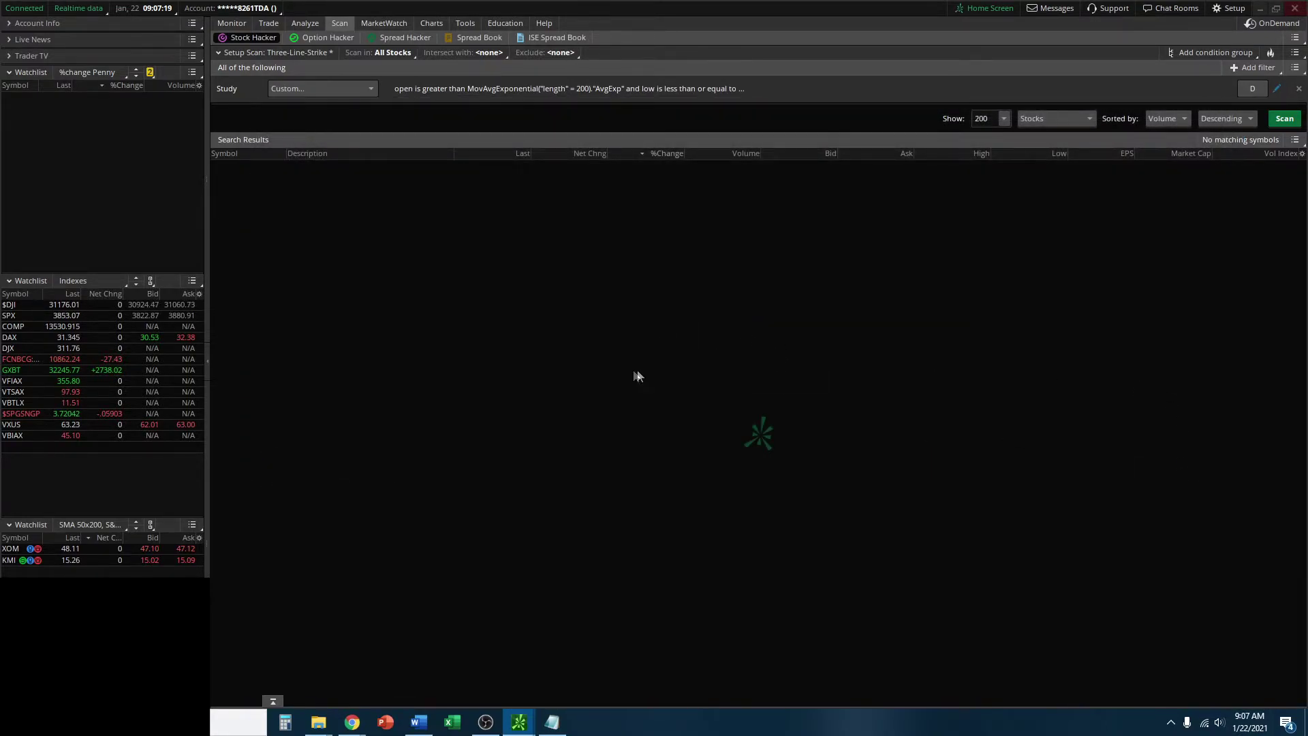
Step: Open the AZUL daily chart and examine its recent candles against the 50 and 200 exponential moving averages
left_click(431, 23)
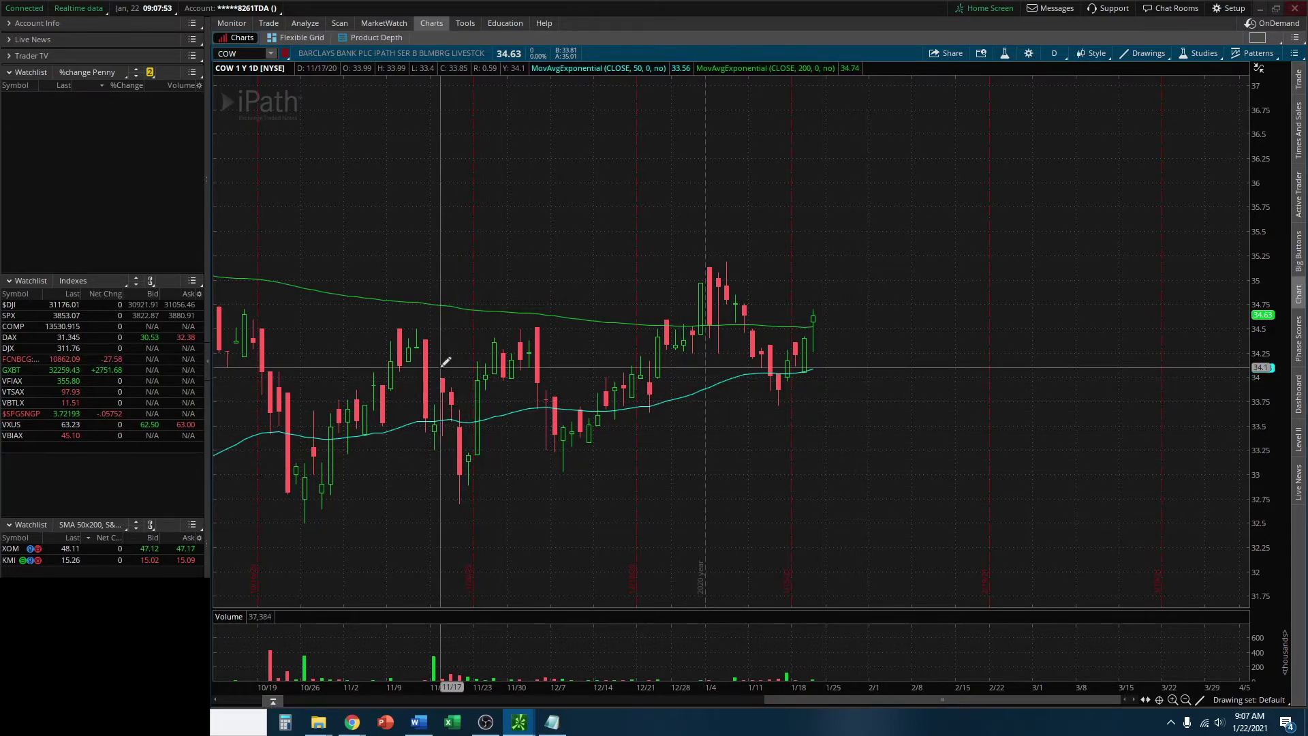
left_click(245, 56)
type("ZUL")
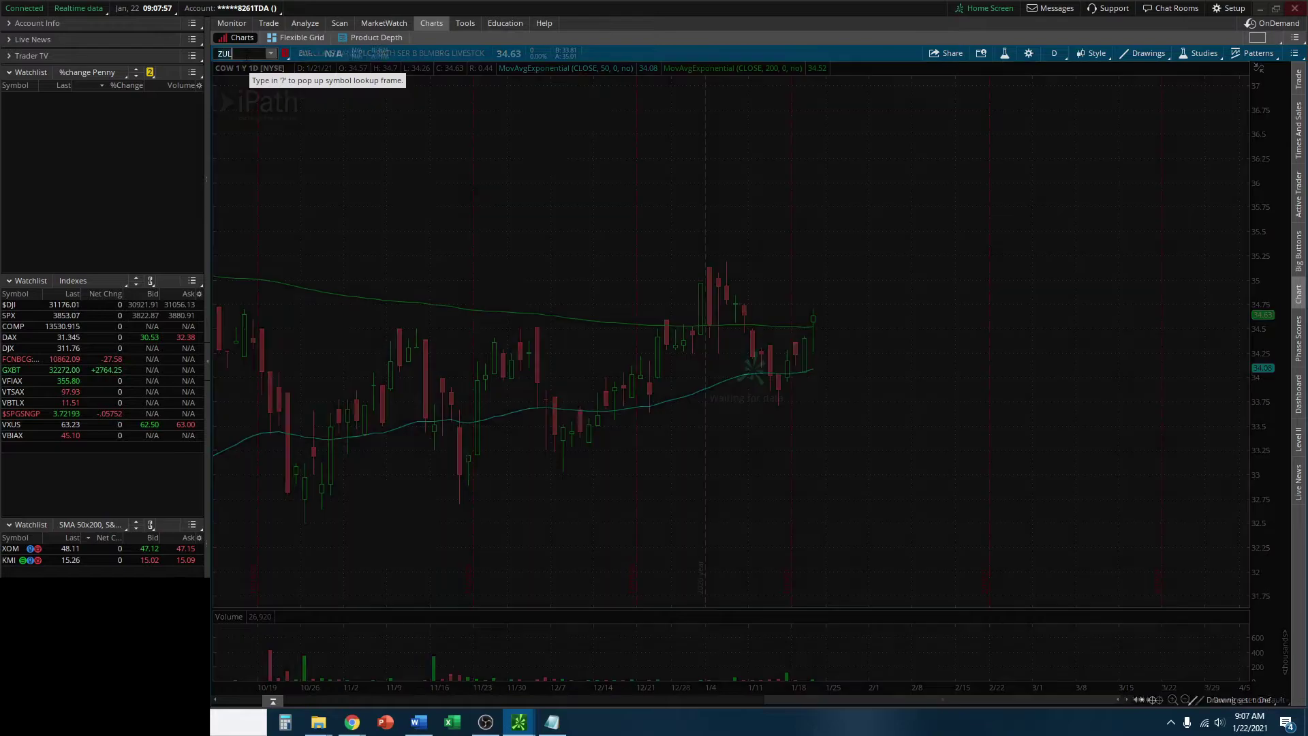
key("Down")
key("Return")
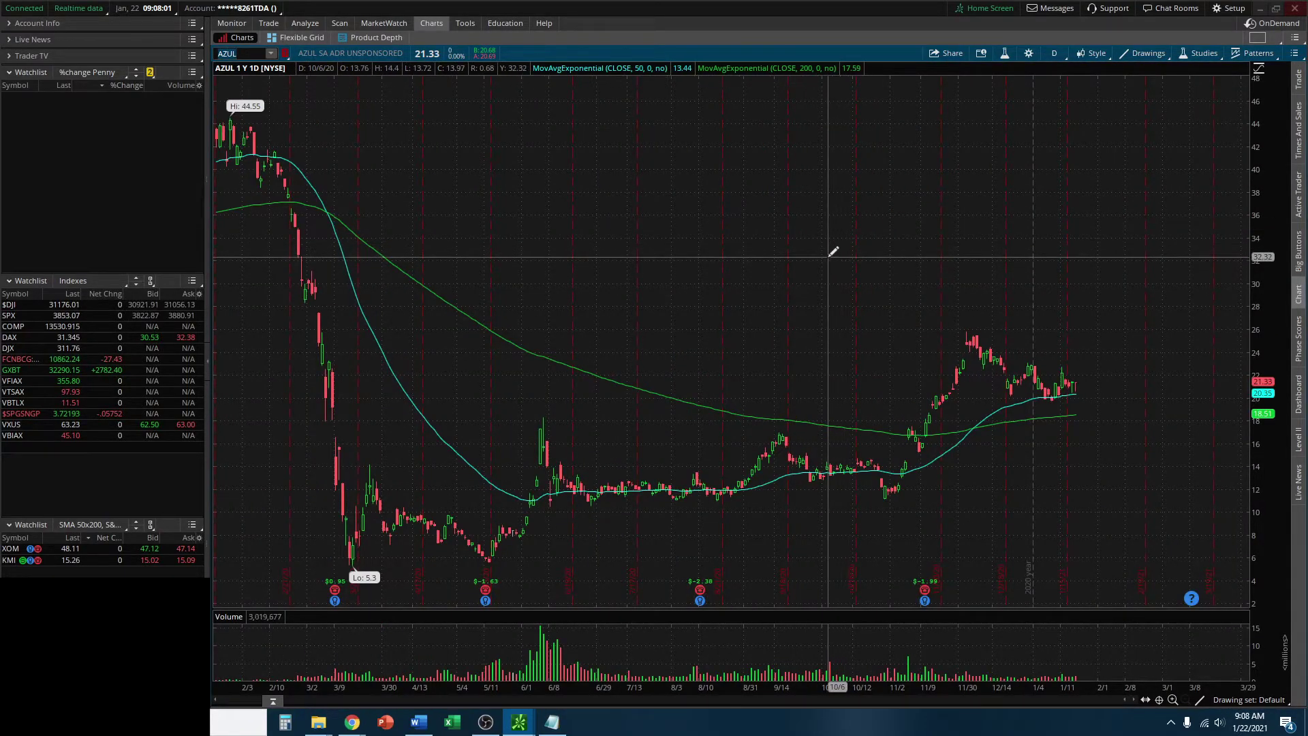
mouse_move(821, 290)
left_mouse_down()
mouse_move(1124, 368)
mouse_move(1247, 368)
left_mouse_up()
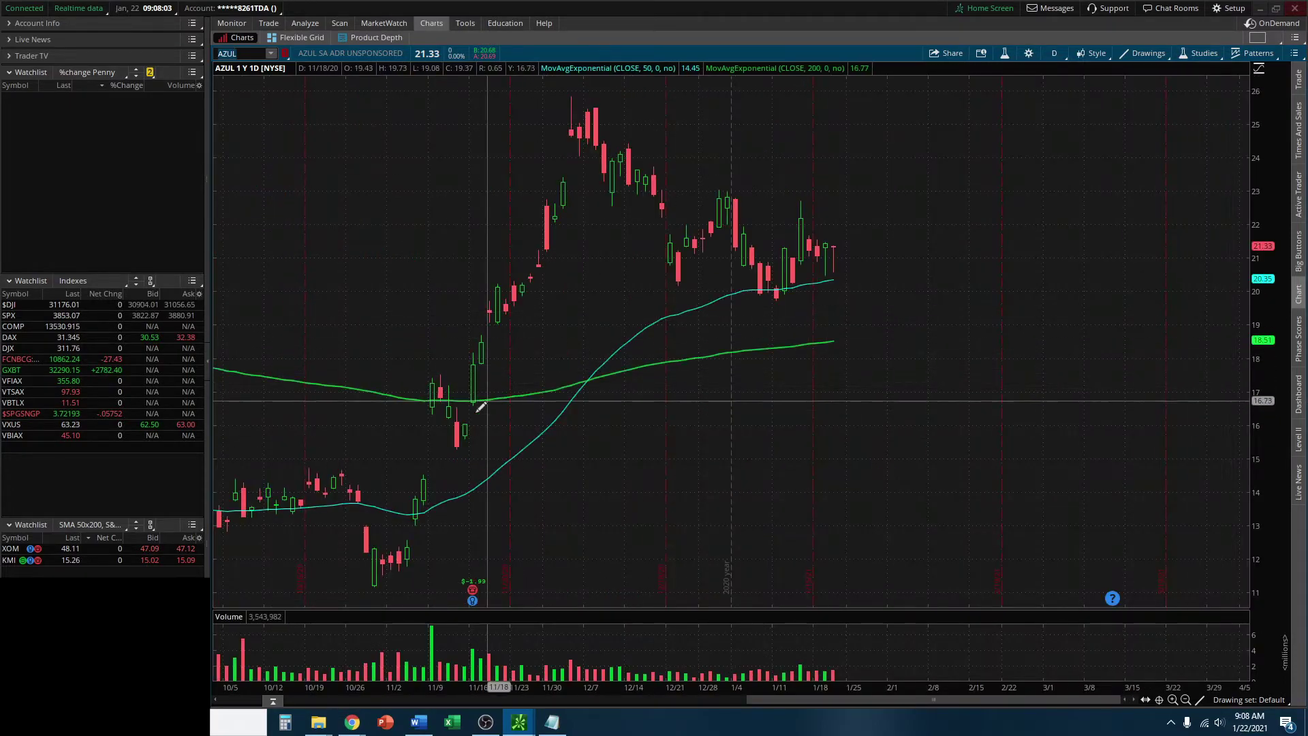
right_click(719, 299)
left_click(719, 73)
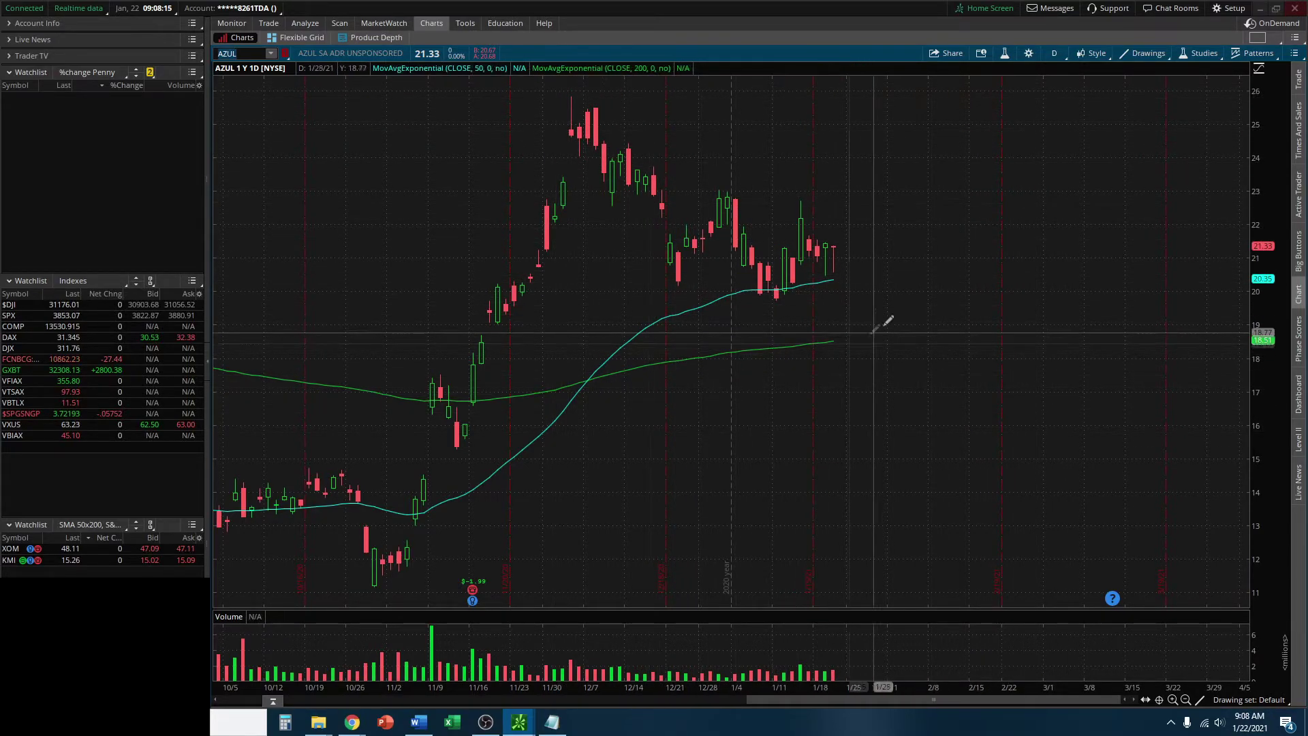
Step: Return to the Stock Hacker scan and remove all of its filters
left_click(340, 23)
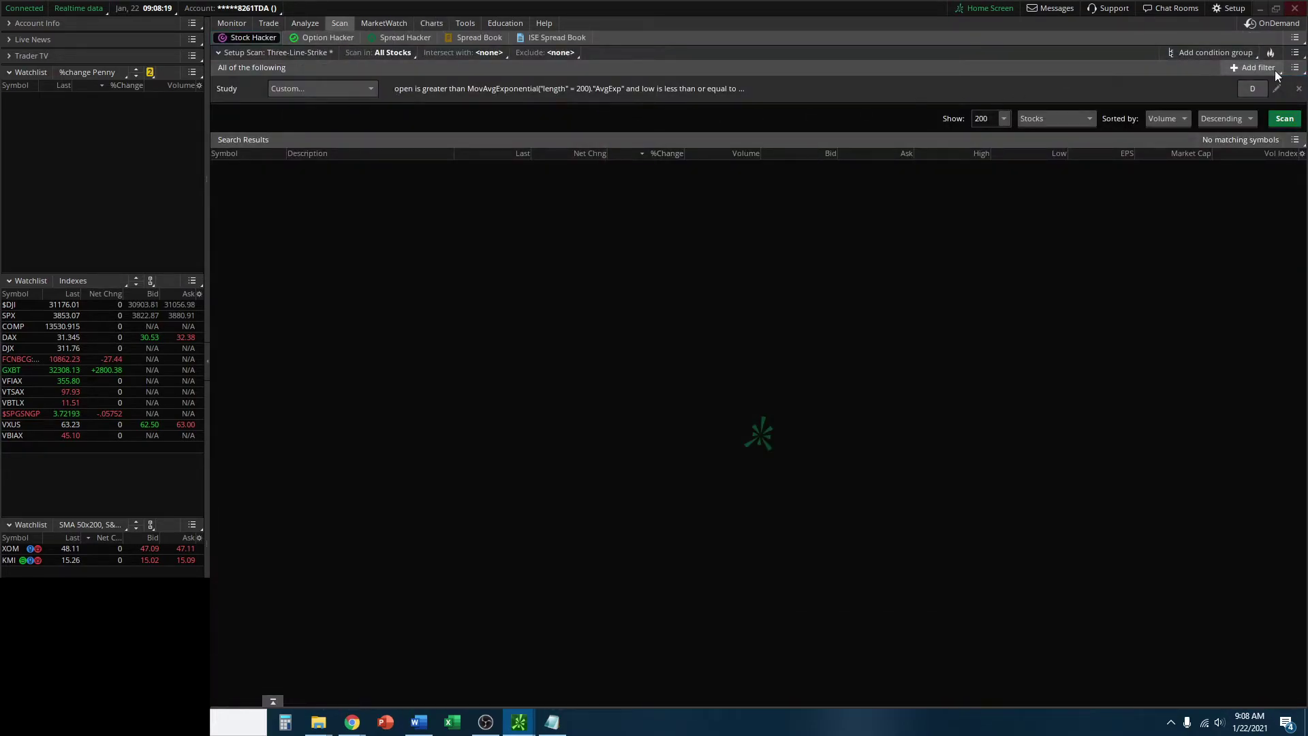
left_click(1295, 67)
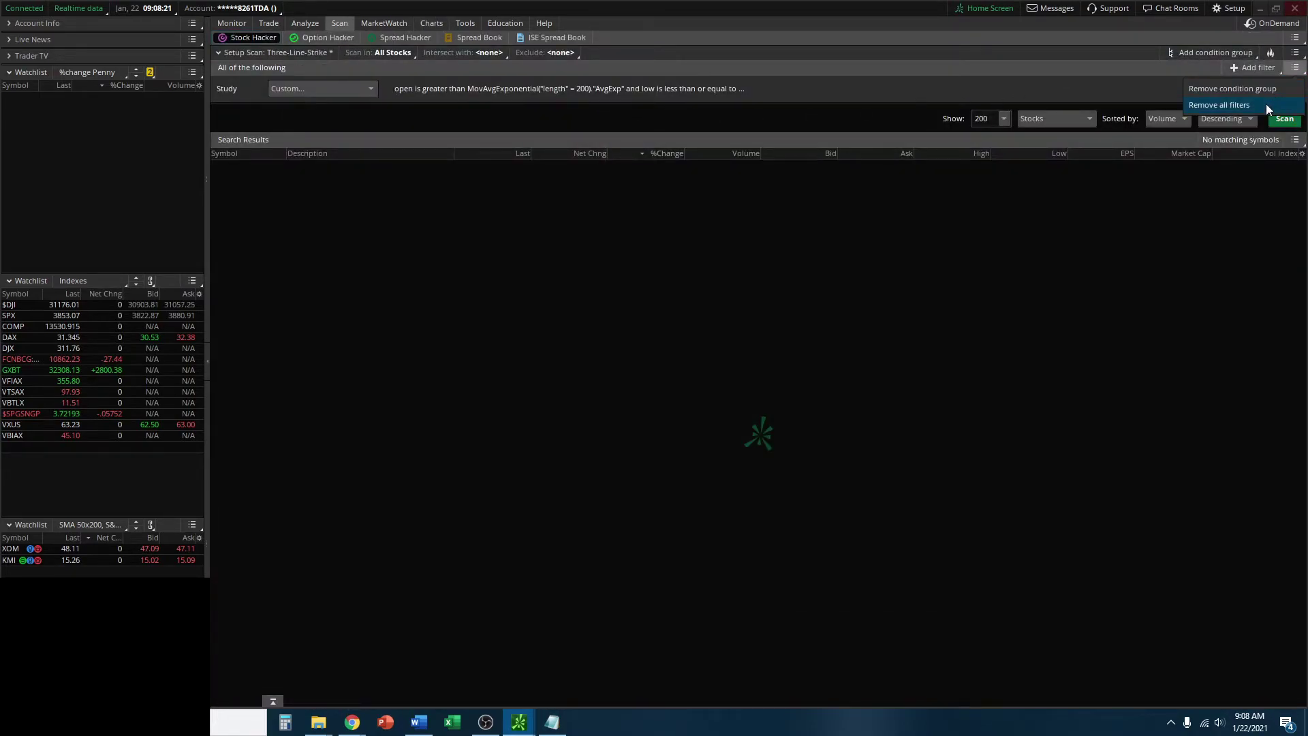
left_click(1266, 104)
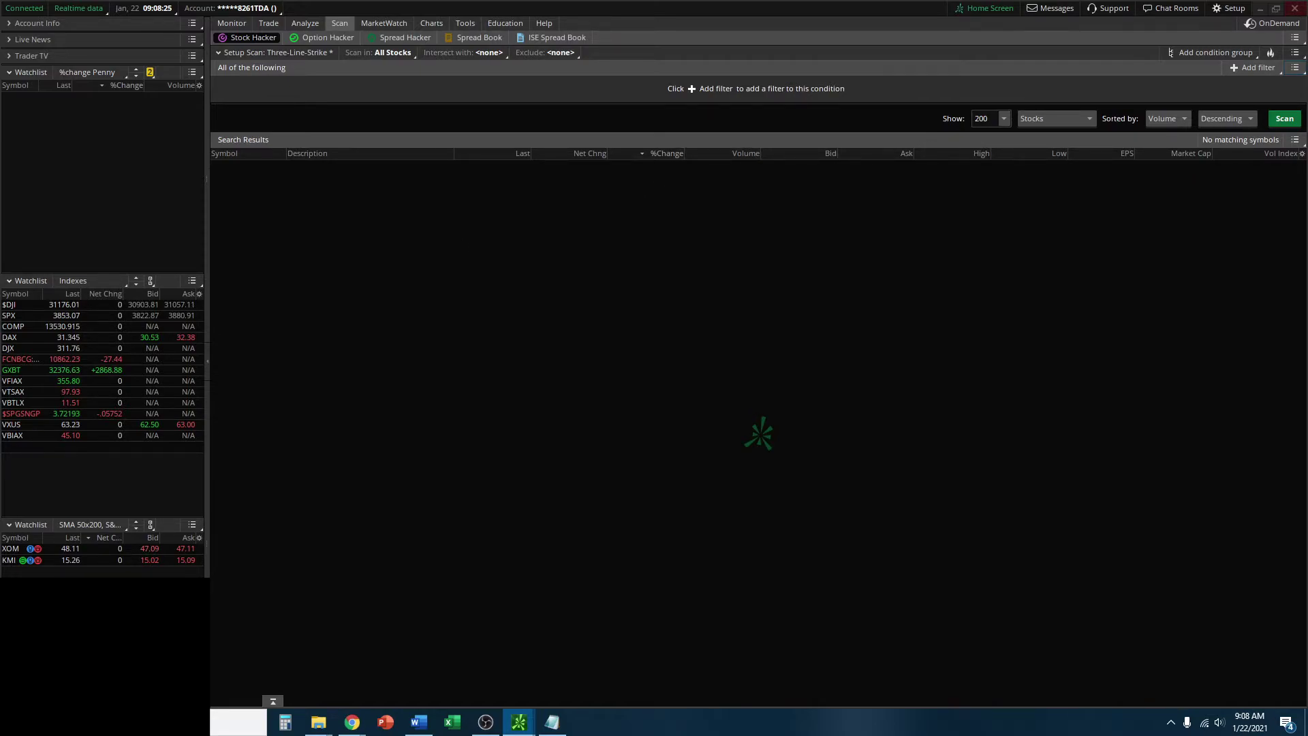
Step: Add a stock filter on the Close price with a minimum of 2.00
left_click(1258, 67)
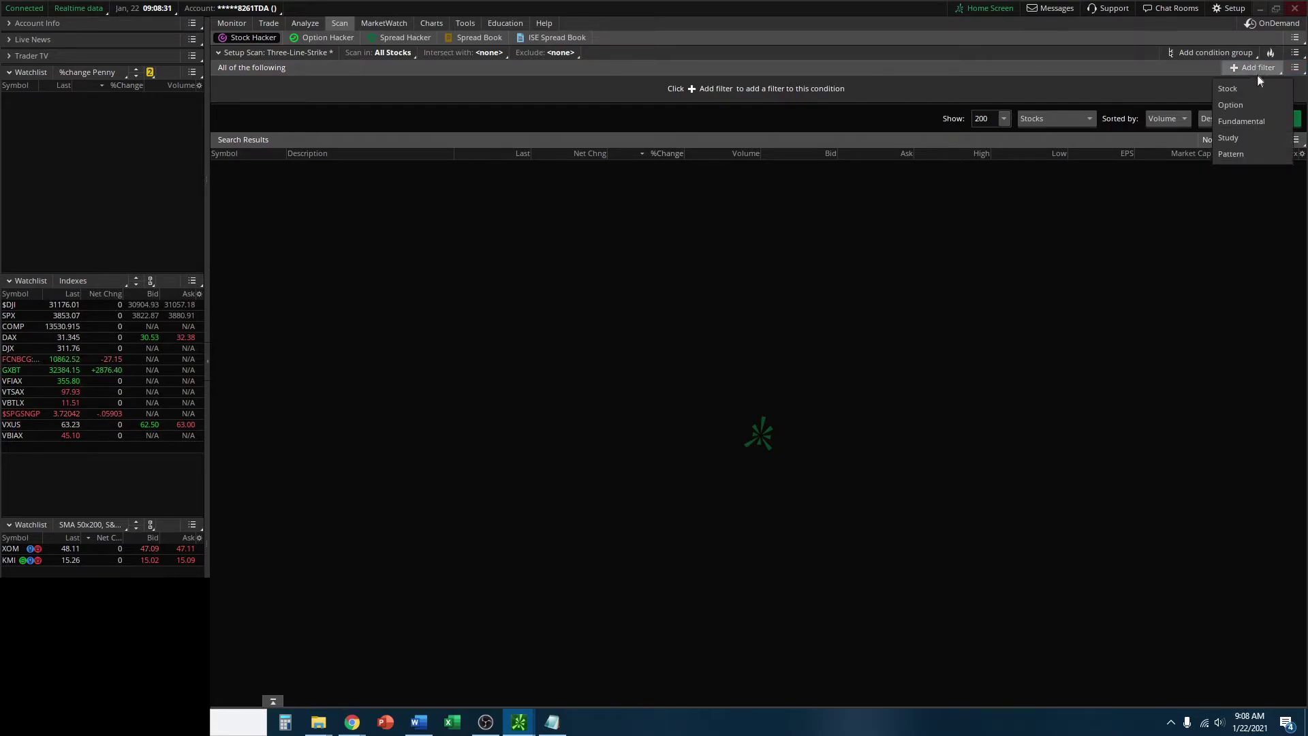
left_click(1255, 87)
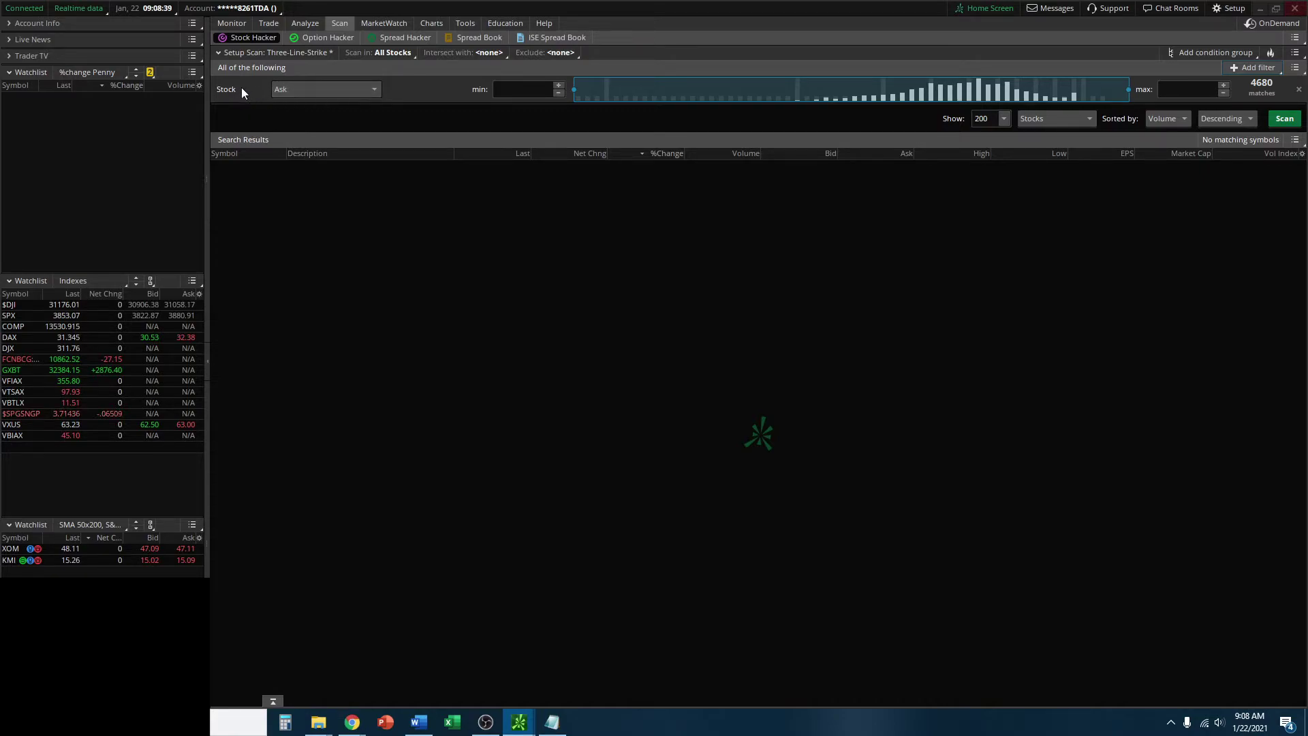
left_click(278, 87)
left_click(303, 225)
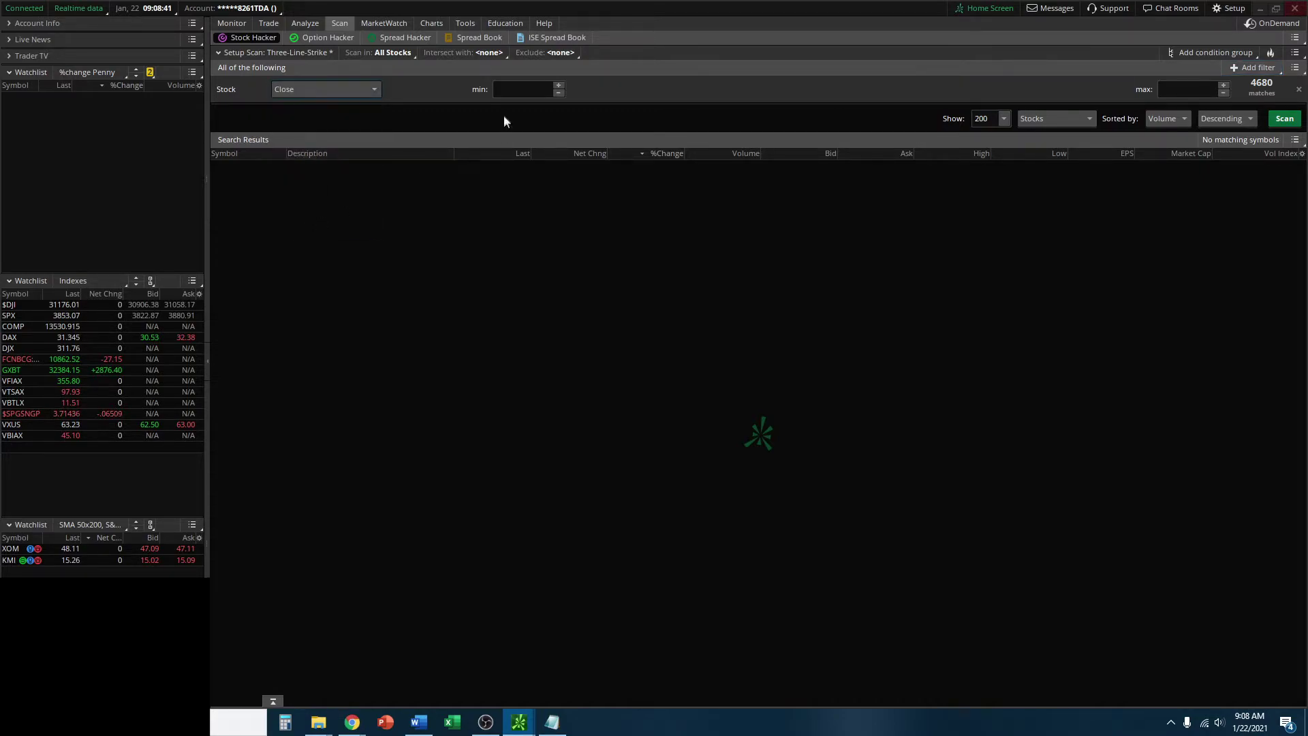
type("2")
left_click(1183, 89)
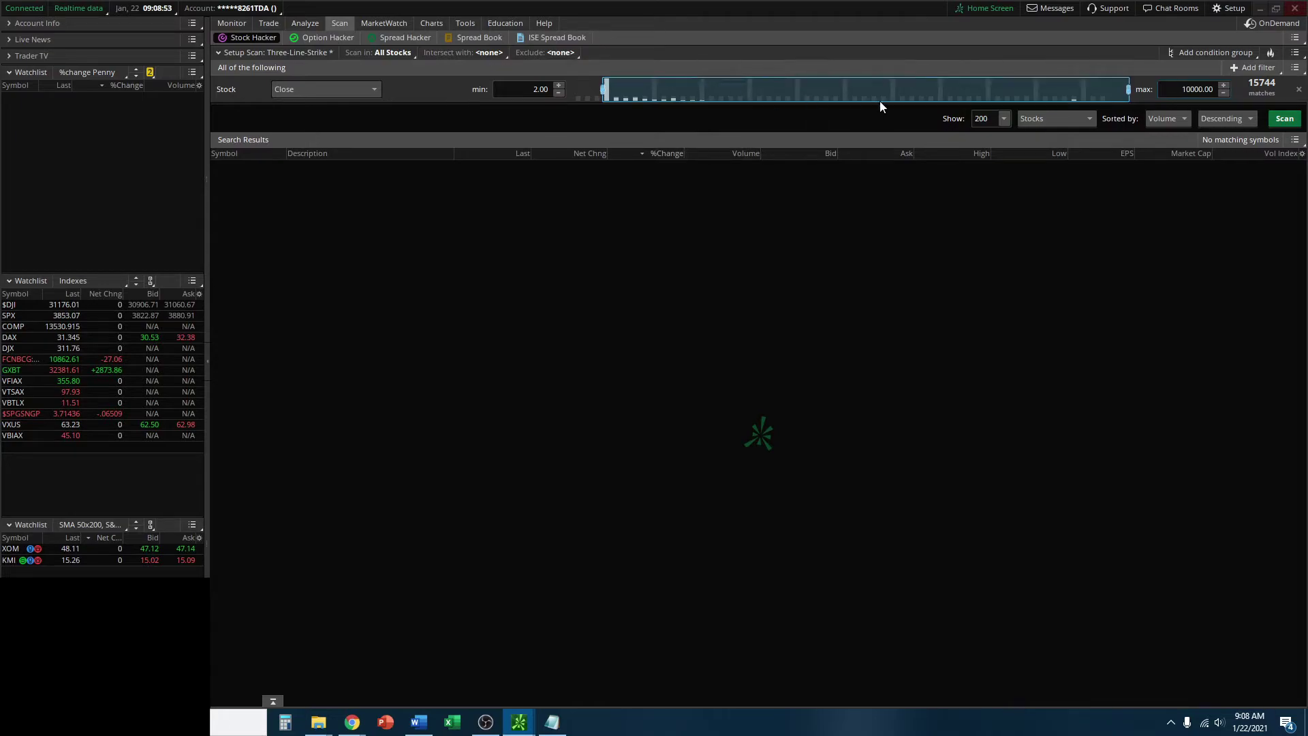
Step: Add a study filter, open its custom condition editor, and delete the default ADXCrossover condition
left_click(1244, 68)
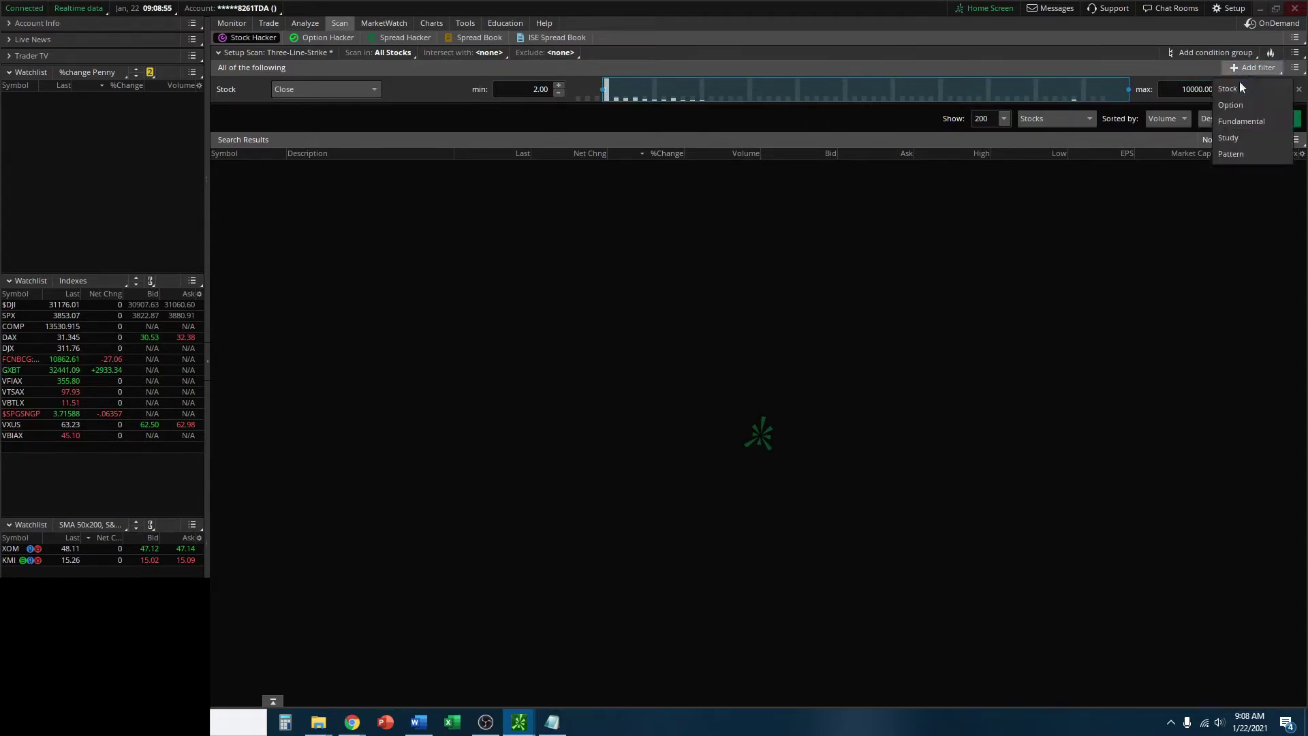
left_click(1233, 138)
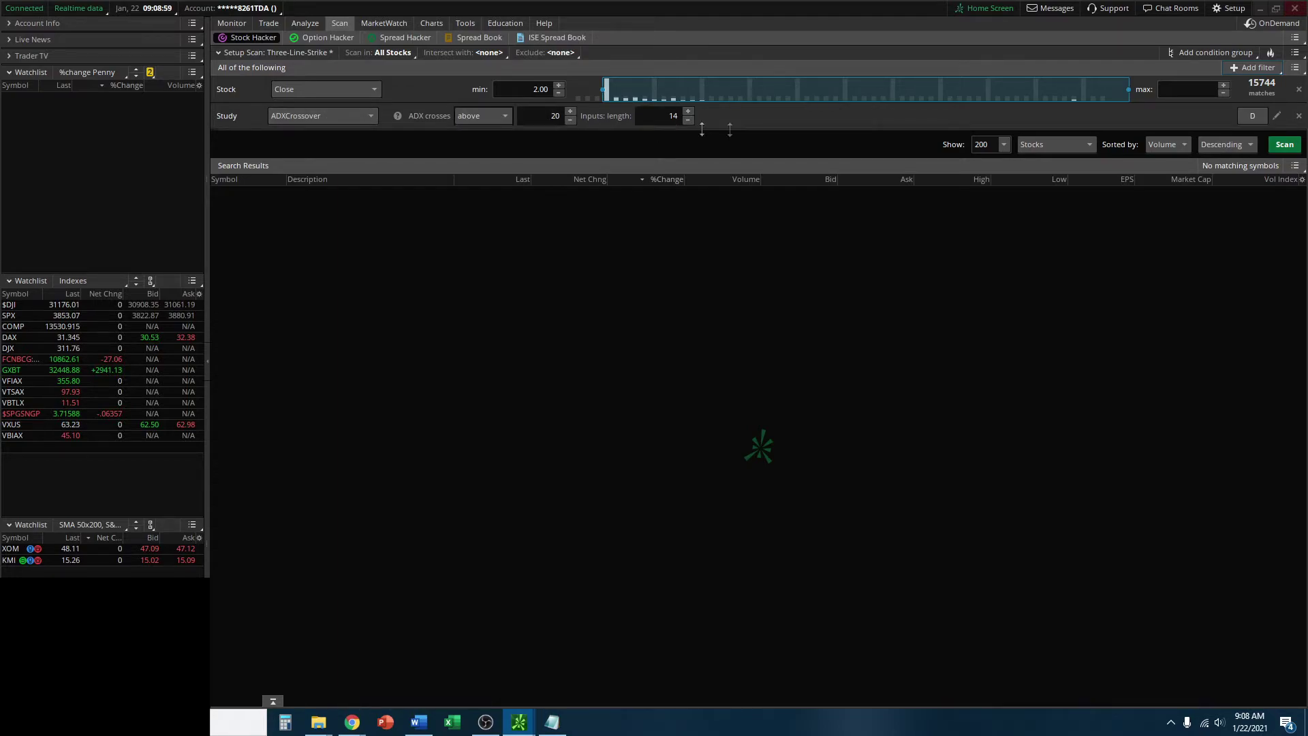
left_click(1277, 117)
left_click_drag(763, 10, 701, 72)
left_click(1208, 175)
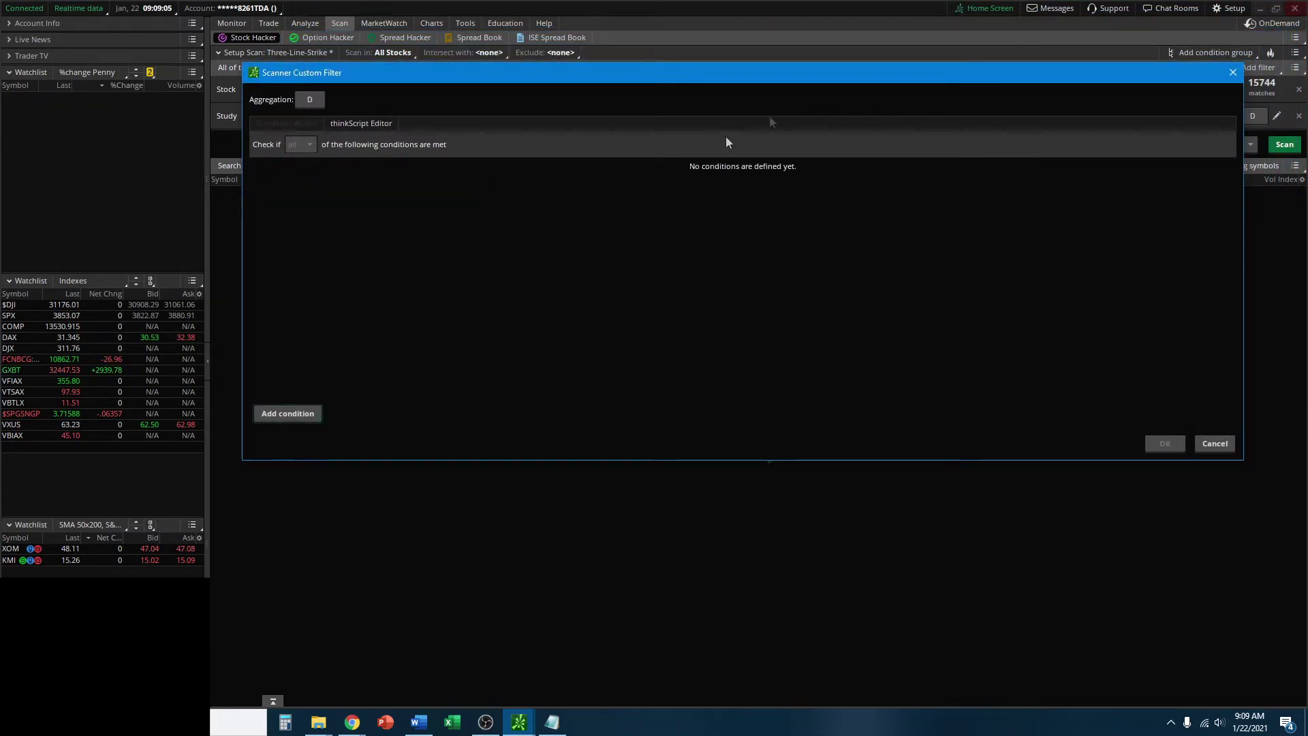
Step: Start a condition on the SimpleMovingAvg study at length 50 with the "is greater than" comparison
left_click(286, 413)
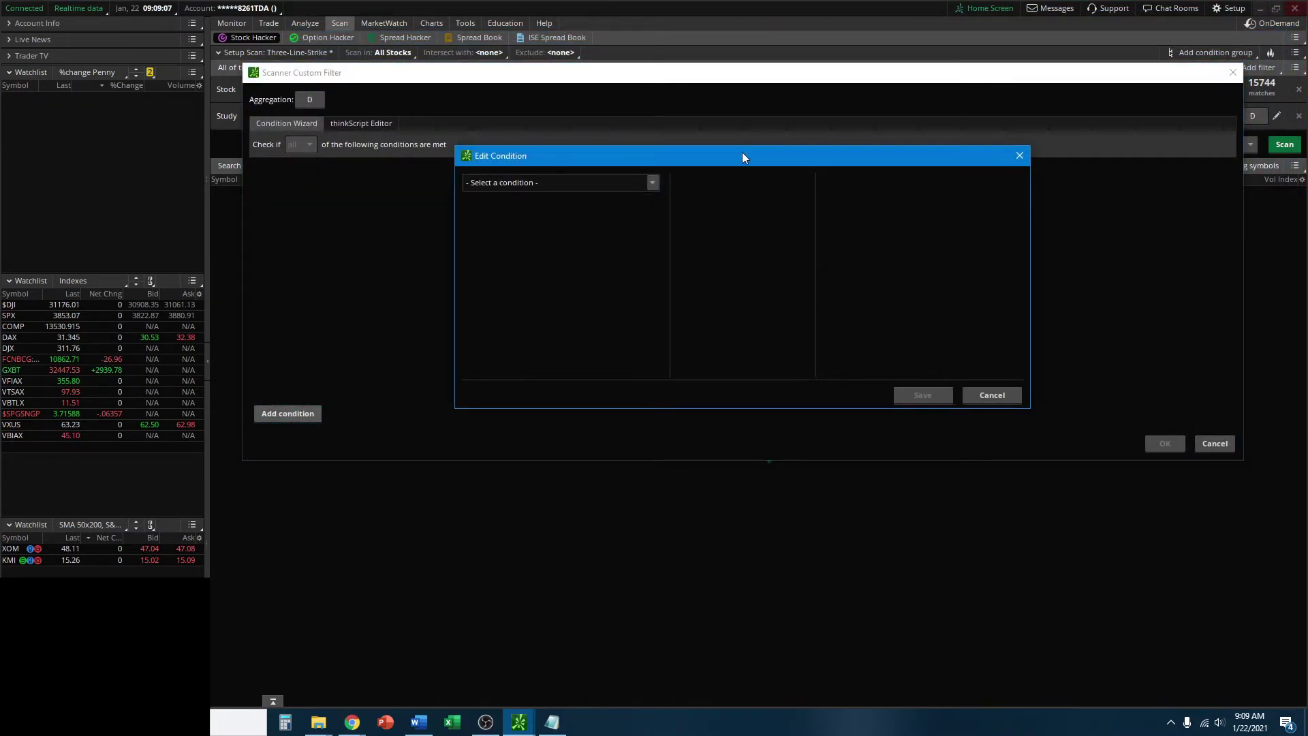
left_click_drag(743, 153, 704, 155)
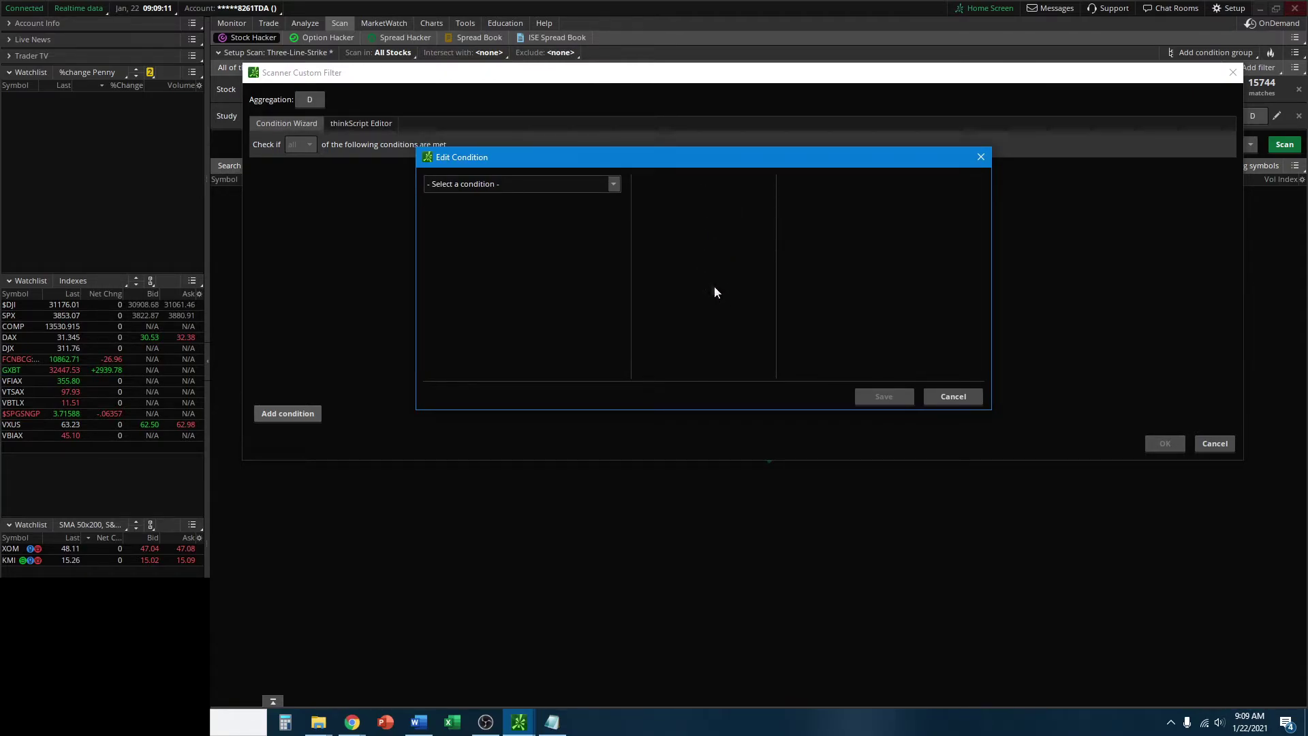
left_click(496, 184)
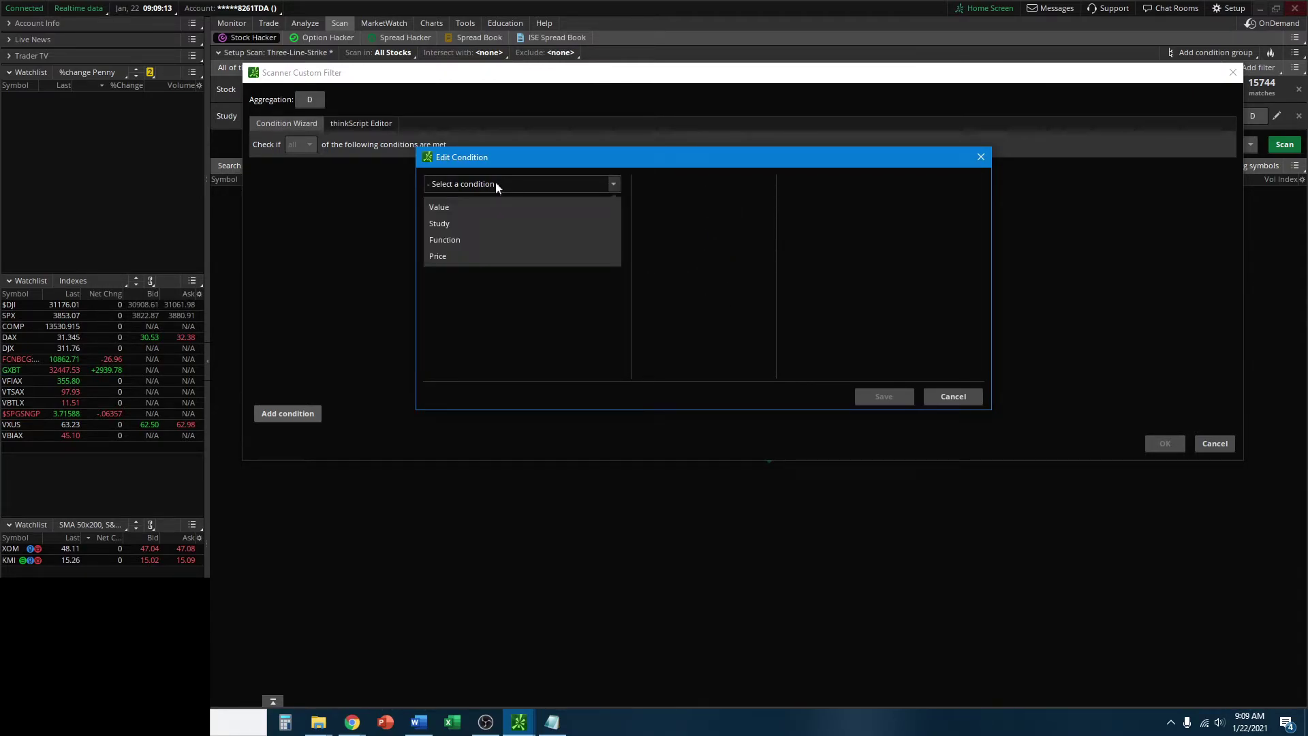
left_click(466, 224)
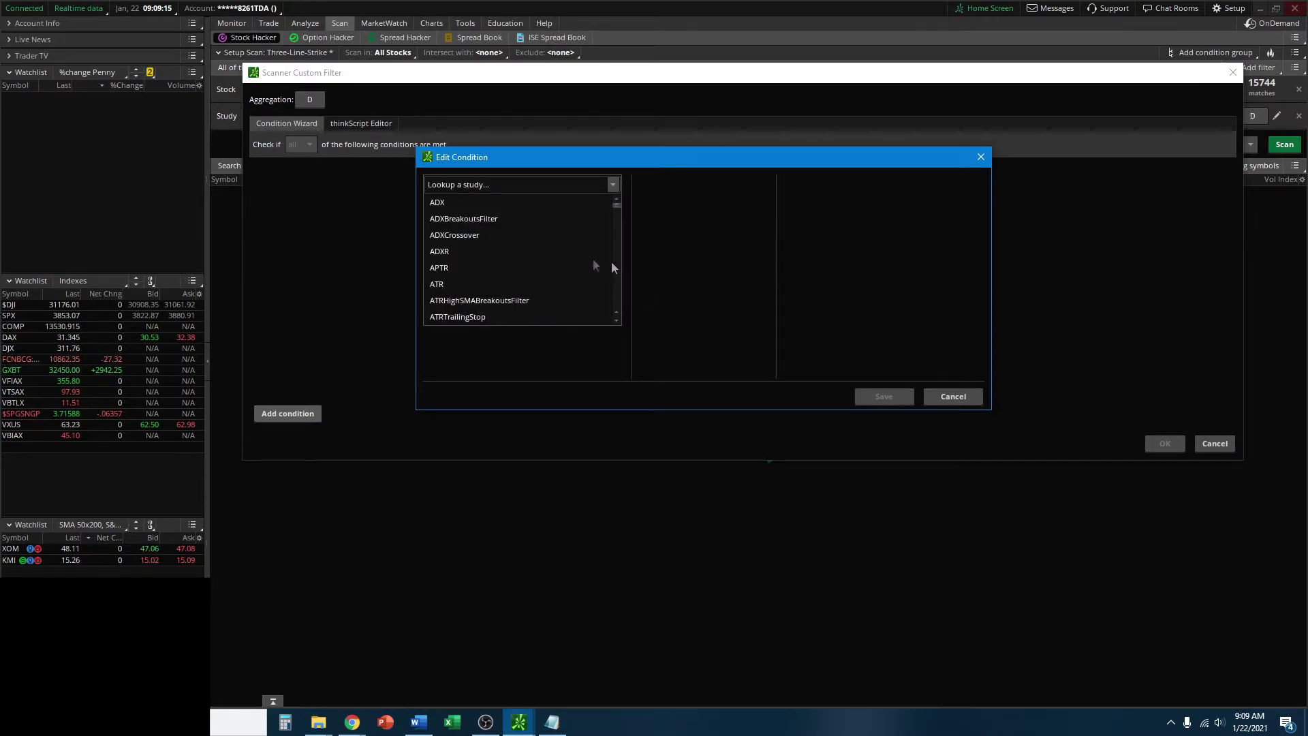
left_click(471, 184)
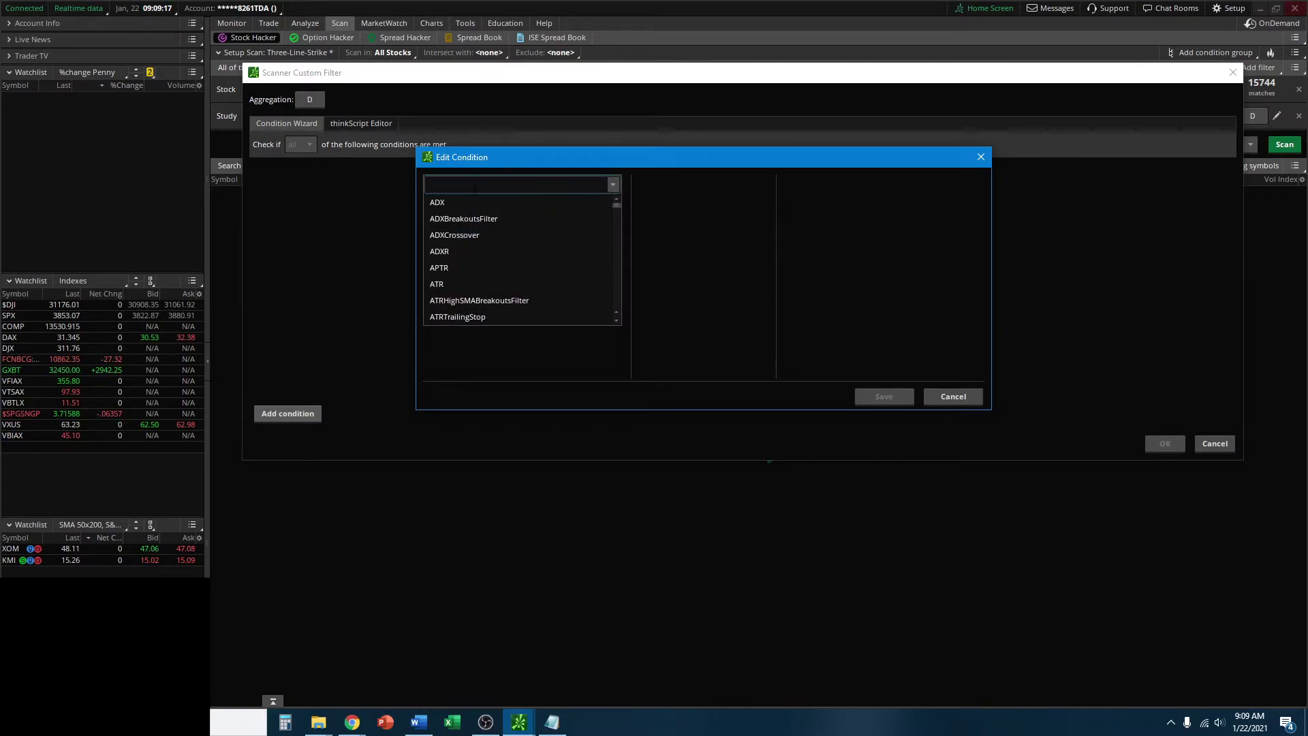
type("simpl")
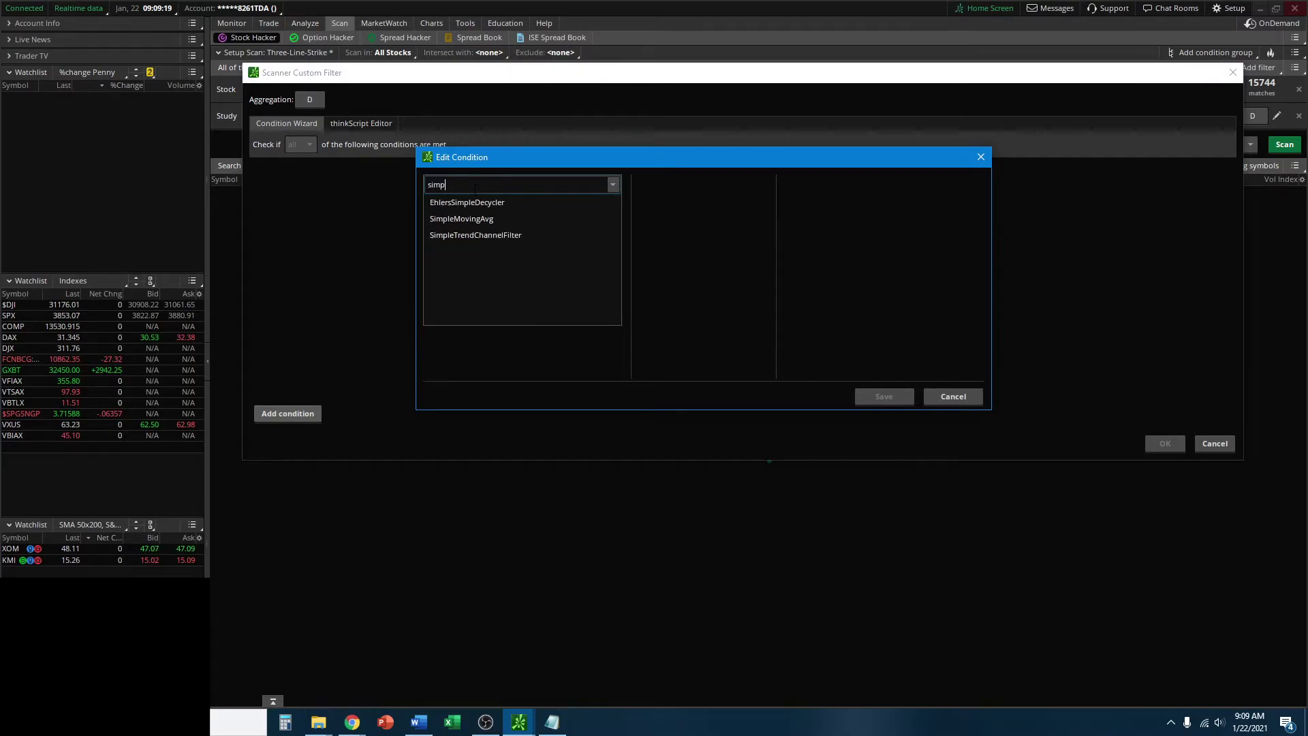
left_click(482, 219)
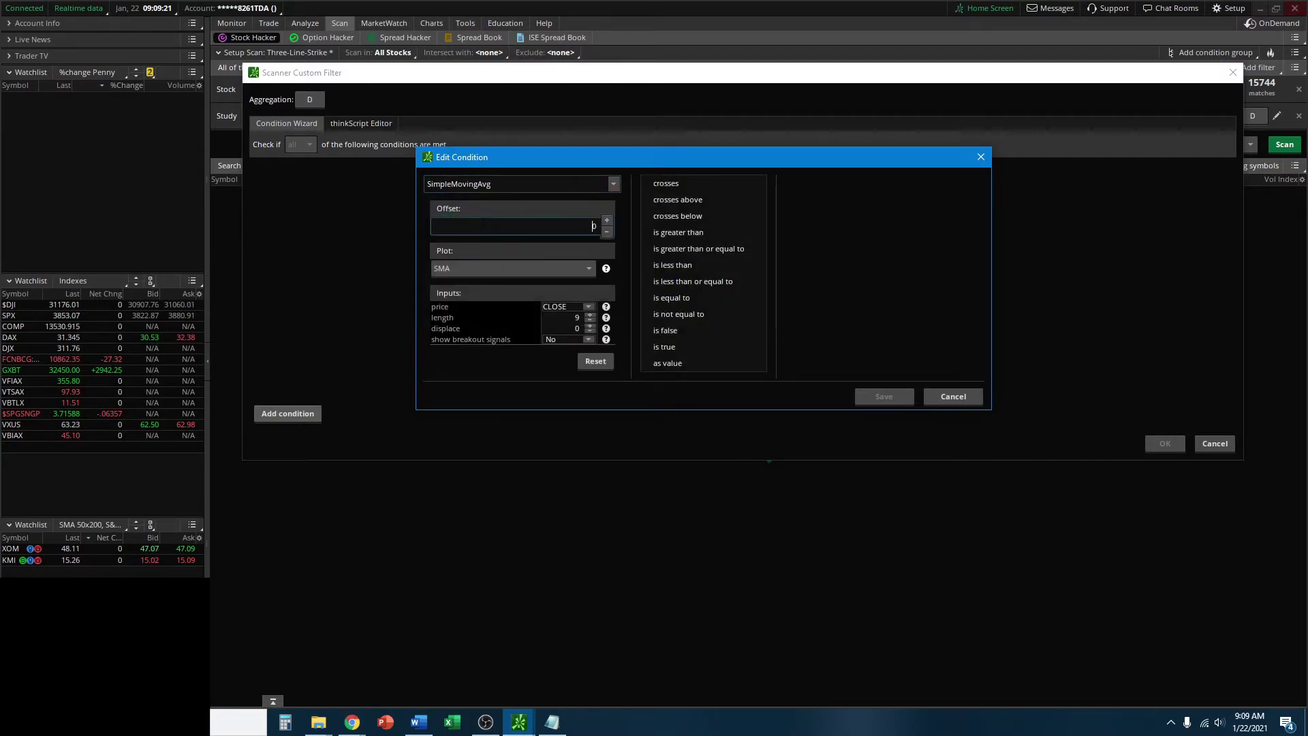
double_click(579, 318)
type("50")
left_click(691, 233)
Step: Compare the 50-period average with the SimpleMovingAvg study at length 150, and save the condition
left_click(847, 183)
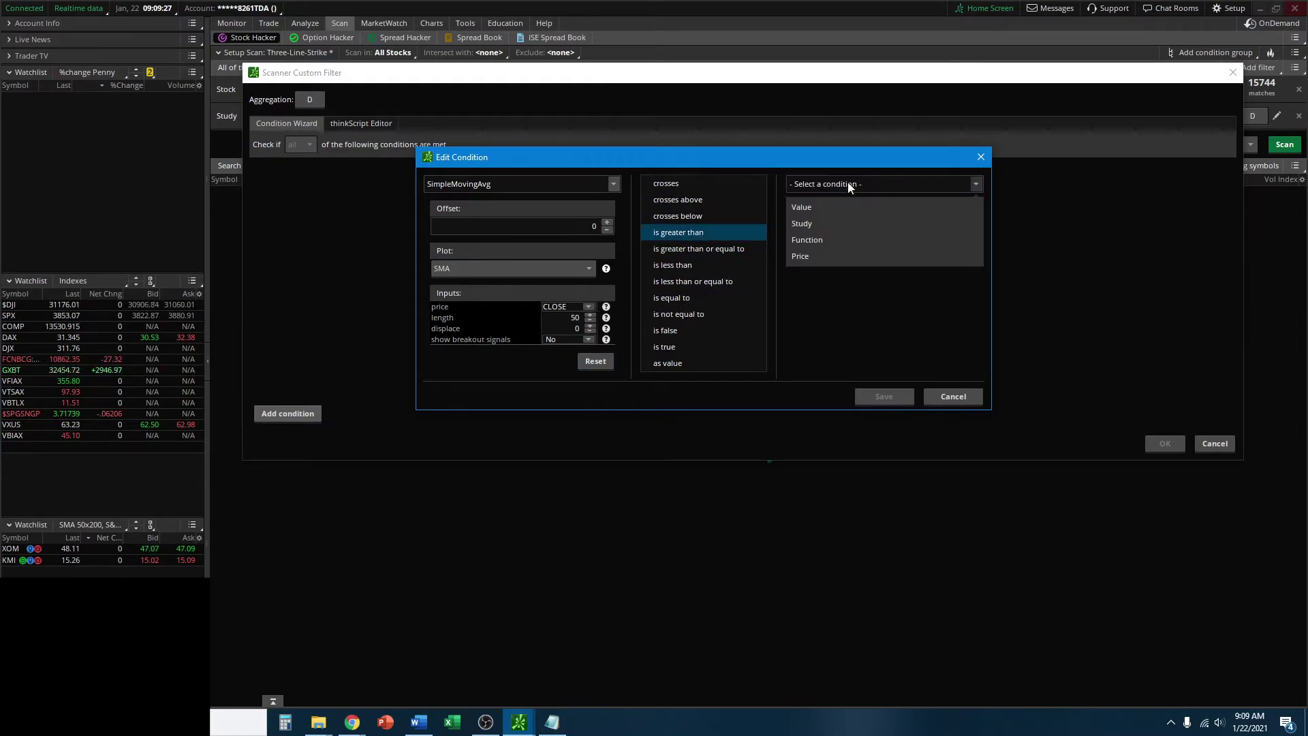
left_click(828, 223)
type("simpl")
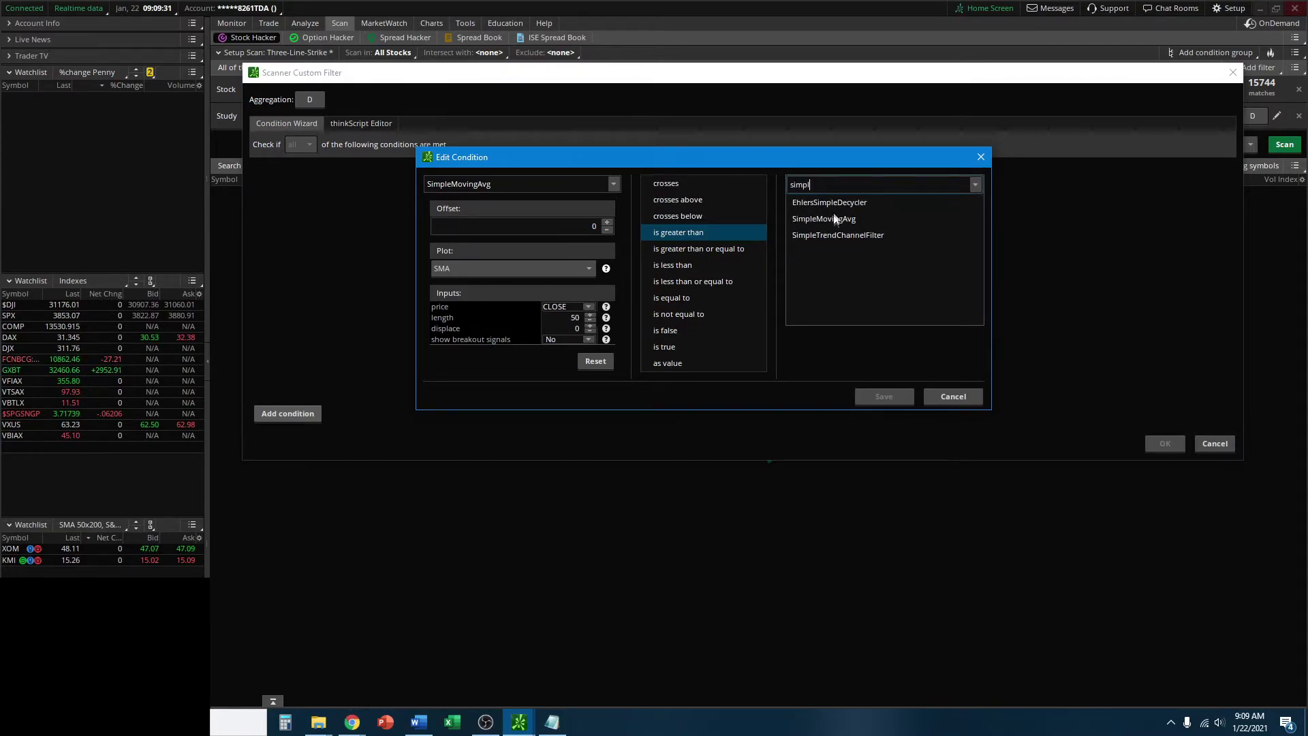
left_click(825, 218)
type("150")
key("Tab")
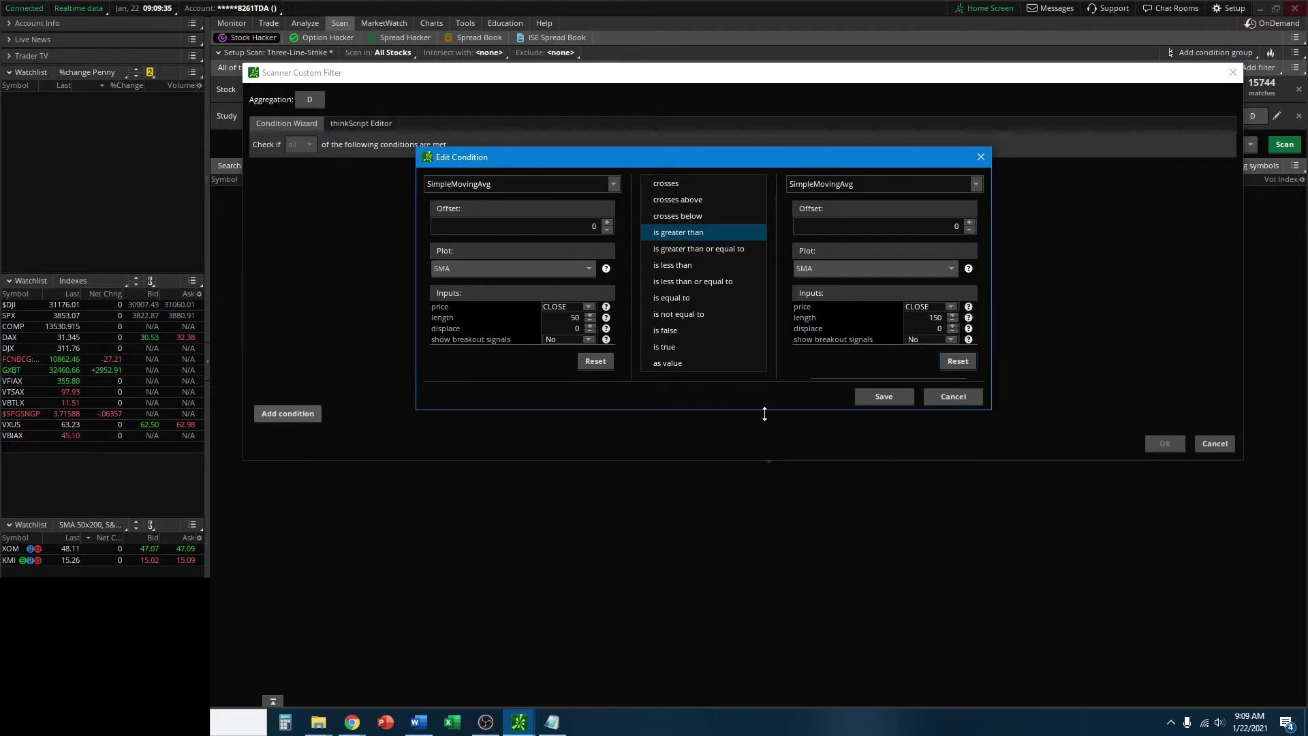
left_click_drag(764, 414, 773, 436)
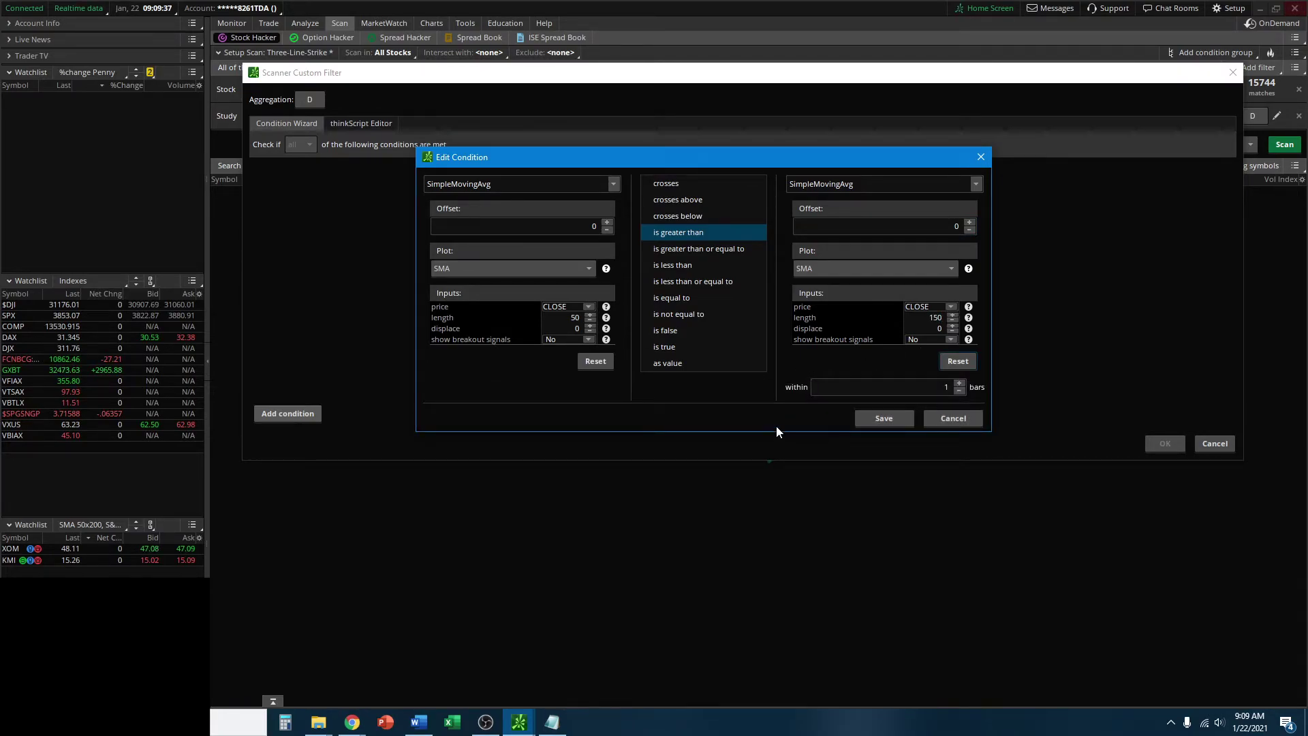
left_click(884, 418)
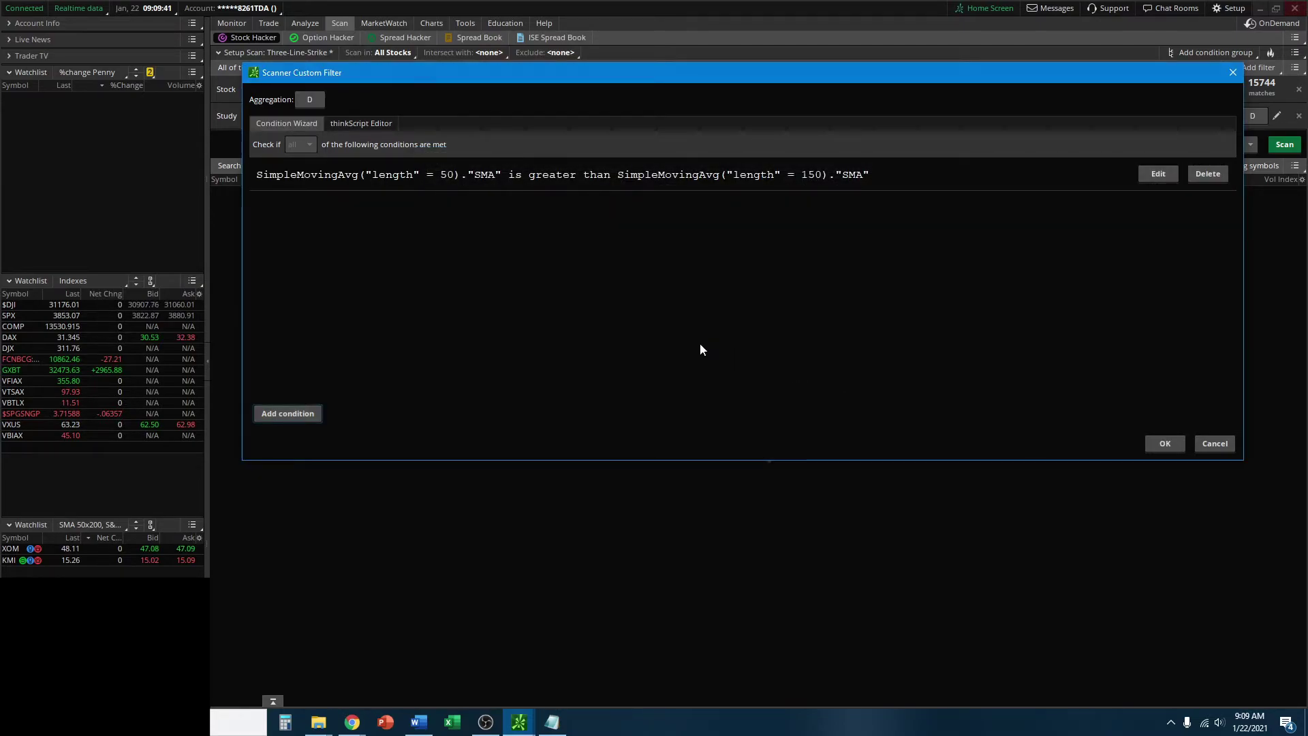
Step: Add a condition on the MovAvgExponential study at length 20 with the "is greater than" comparison
left_click(284, 414)
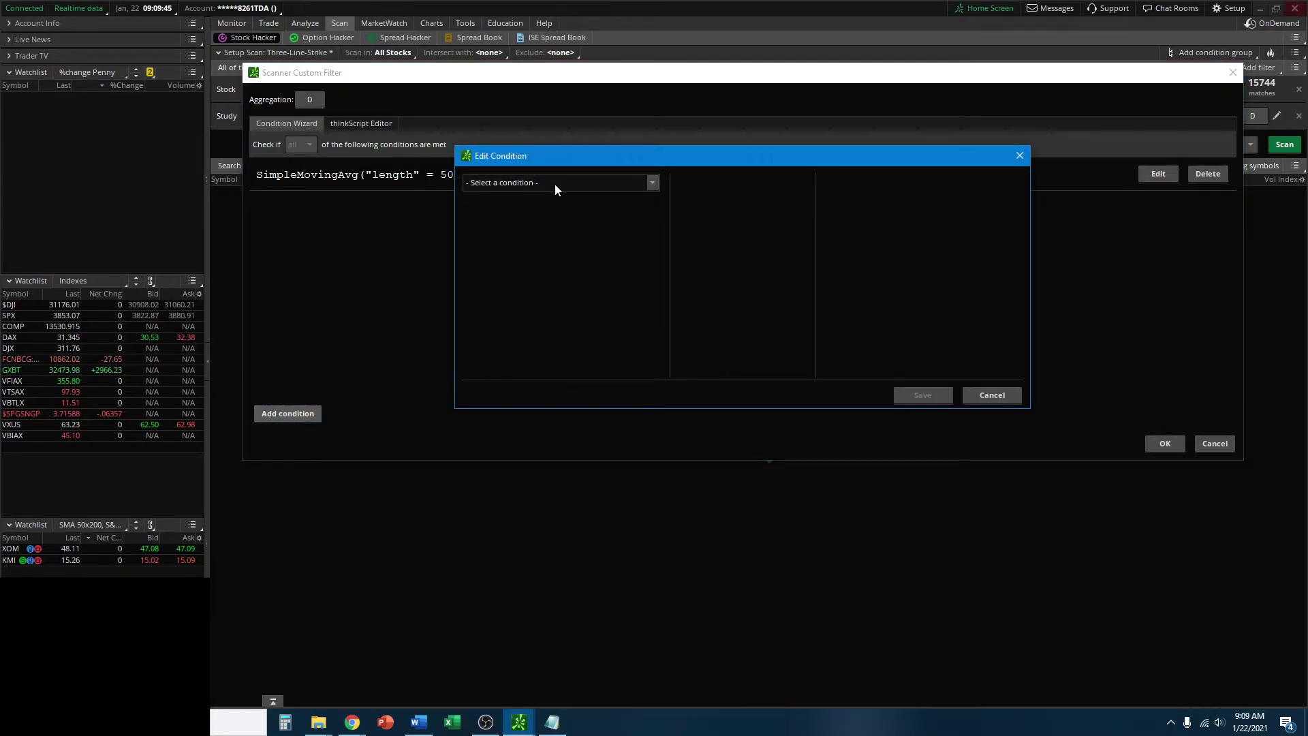
left_click(555, 184)
left_click(501, 223)
type("exp")
left_click(483, 234)
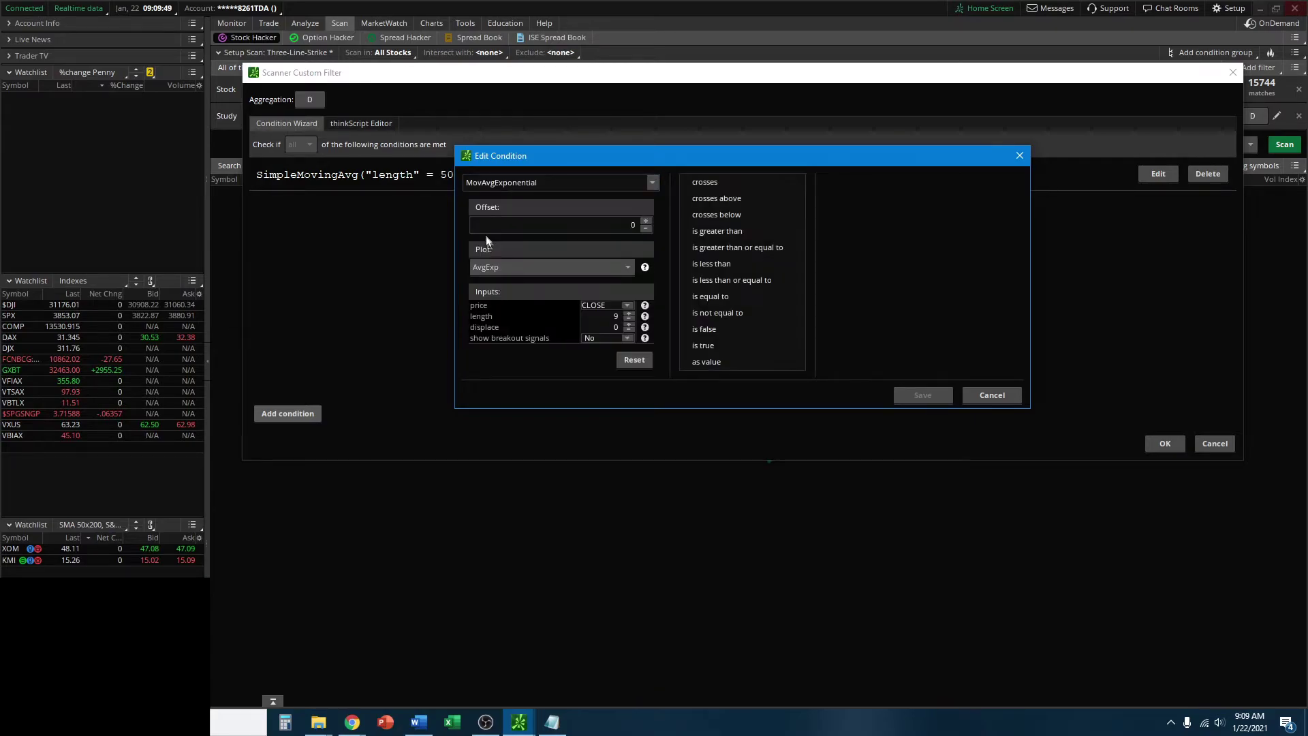
double_click(620, 316)
type("20")
left_click(753, 235)
Step: Compare the 20-period exponential average with the MovAvgExponential study at length 40, and save the condition
left_click(888, 185)
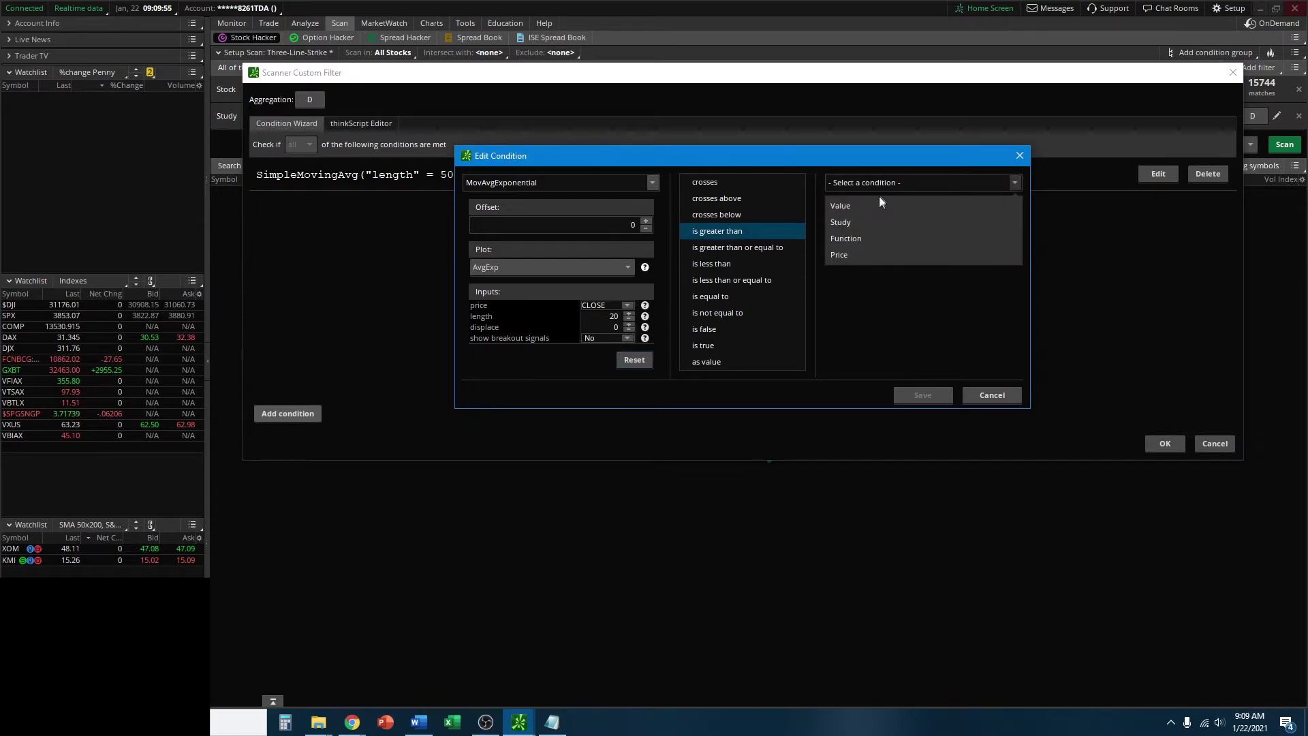
left_click(864, 222)
type("exp")
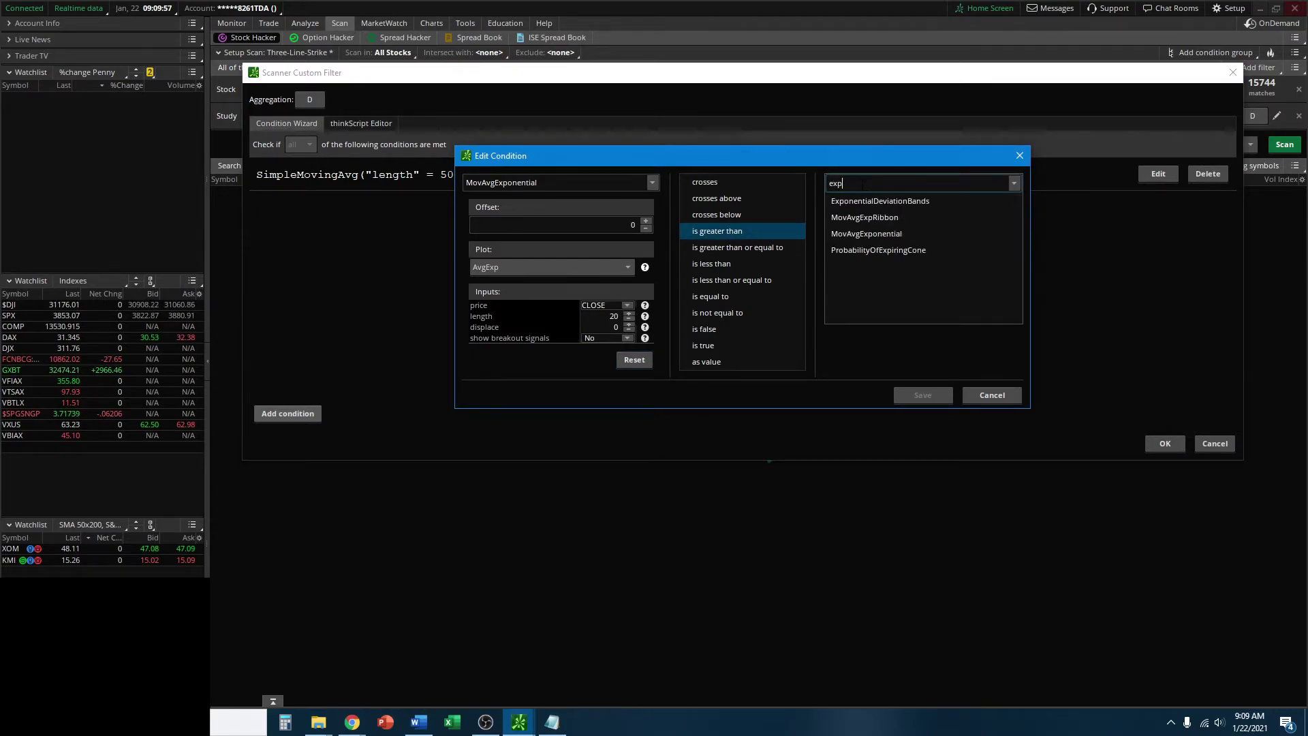
left_click(867, 234)
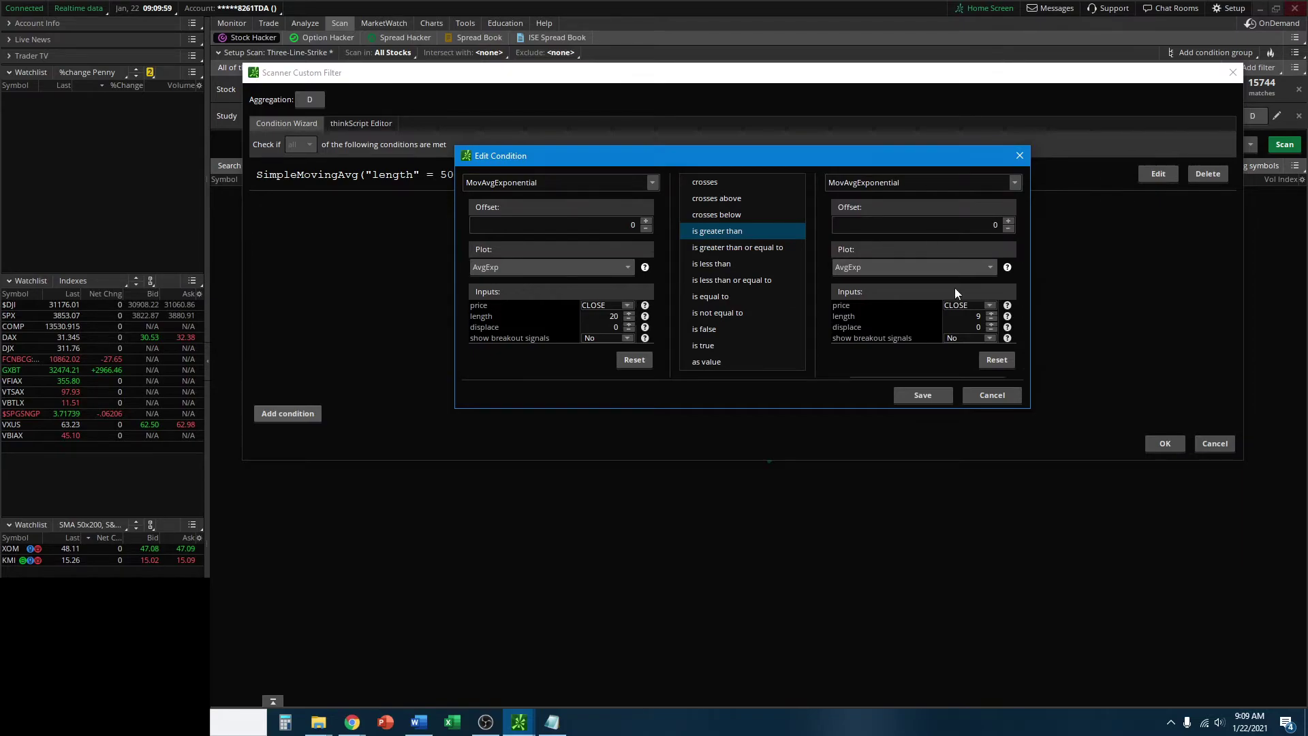
double_click(978, 316)
type("940")
left_click(911, 409)
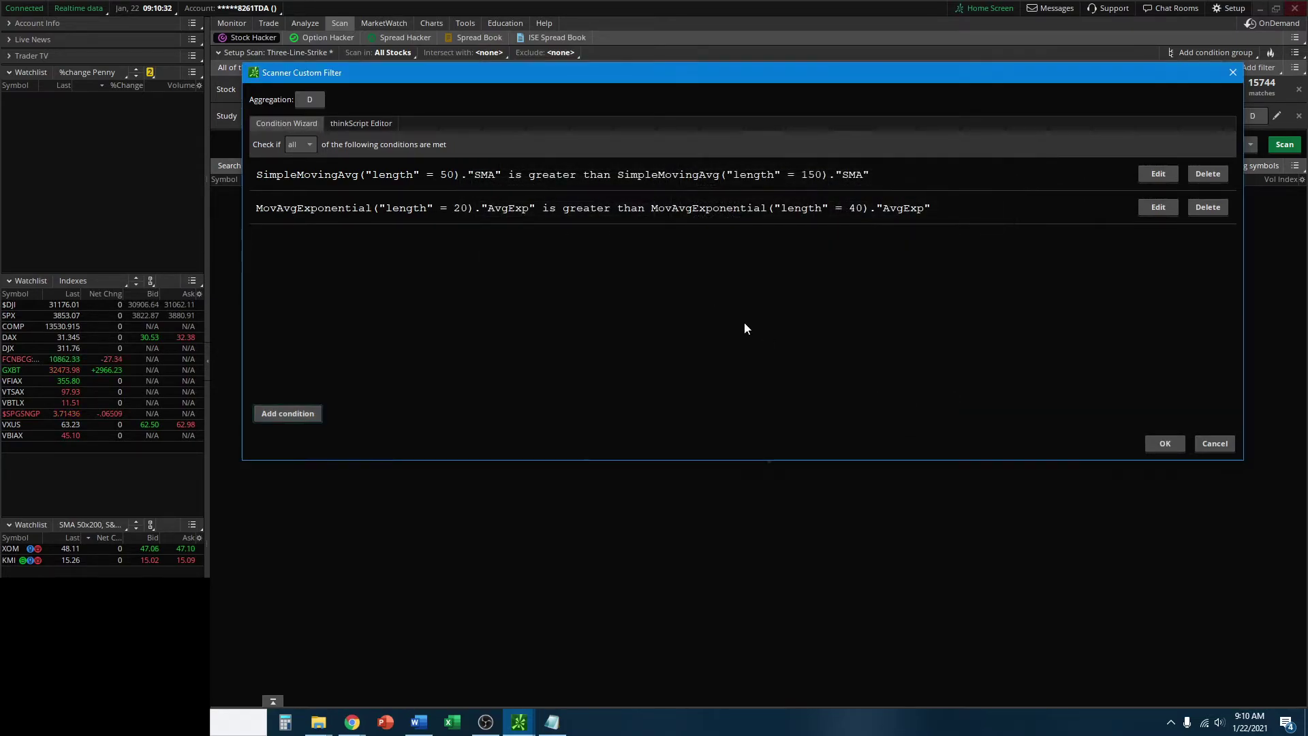
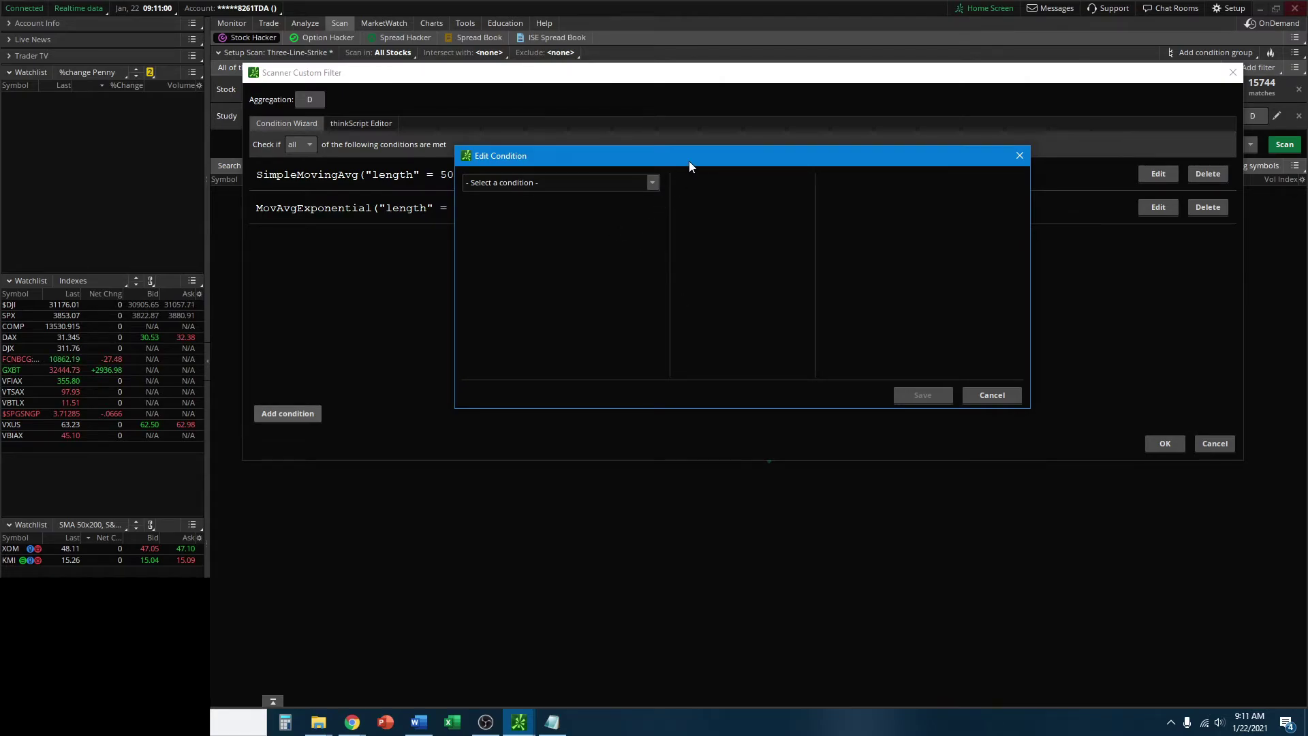
Step: Start another condition on the open price with the "is greater than" comparison, keeping the existing conditions in view
left_click_drag(688, 160, 673, 294)
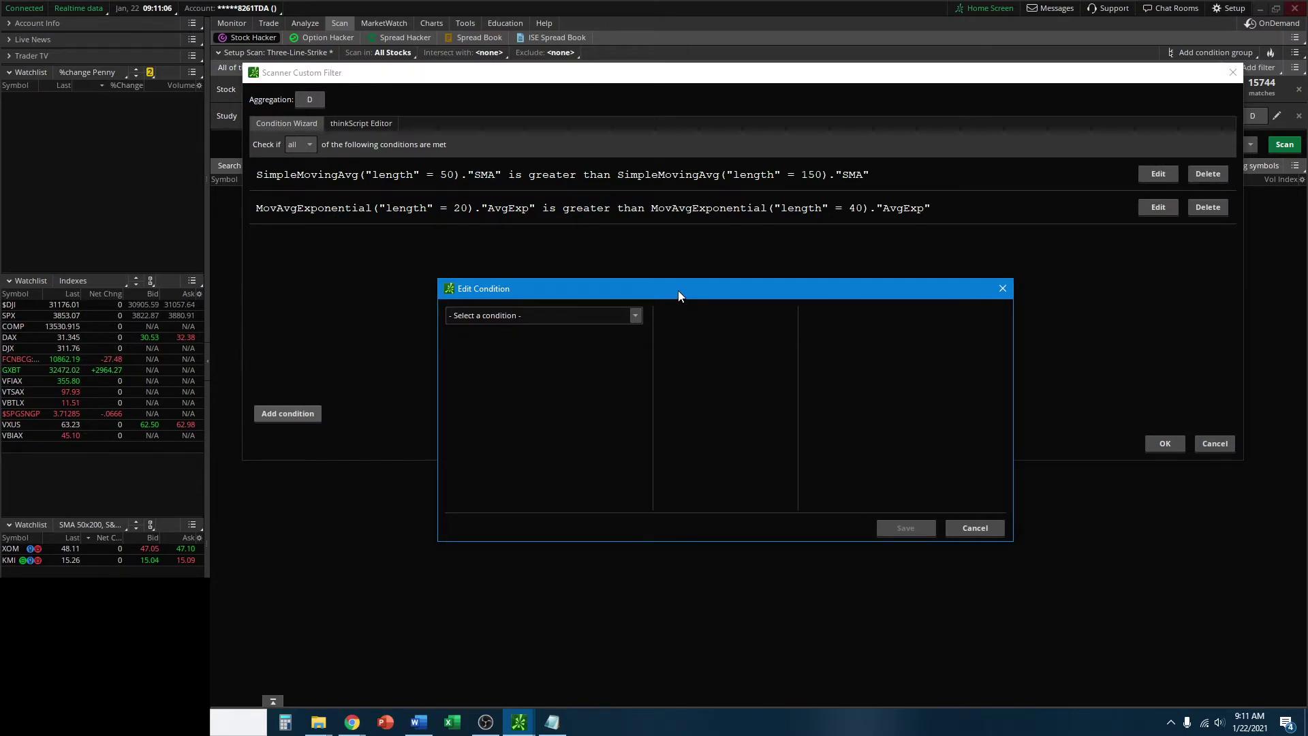
left_click_drag(679, 293, 654, 246)
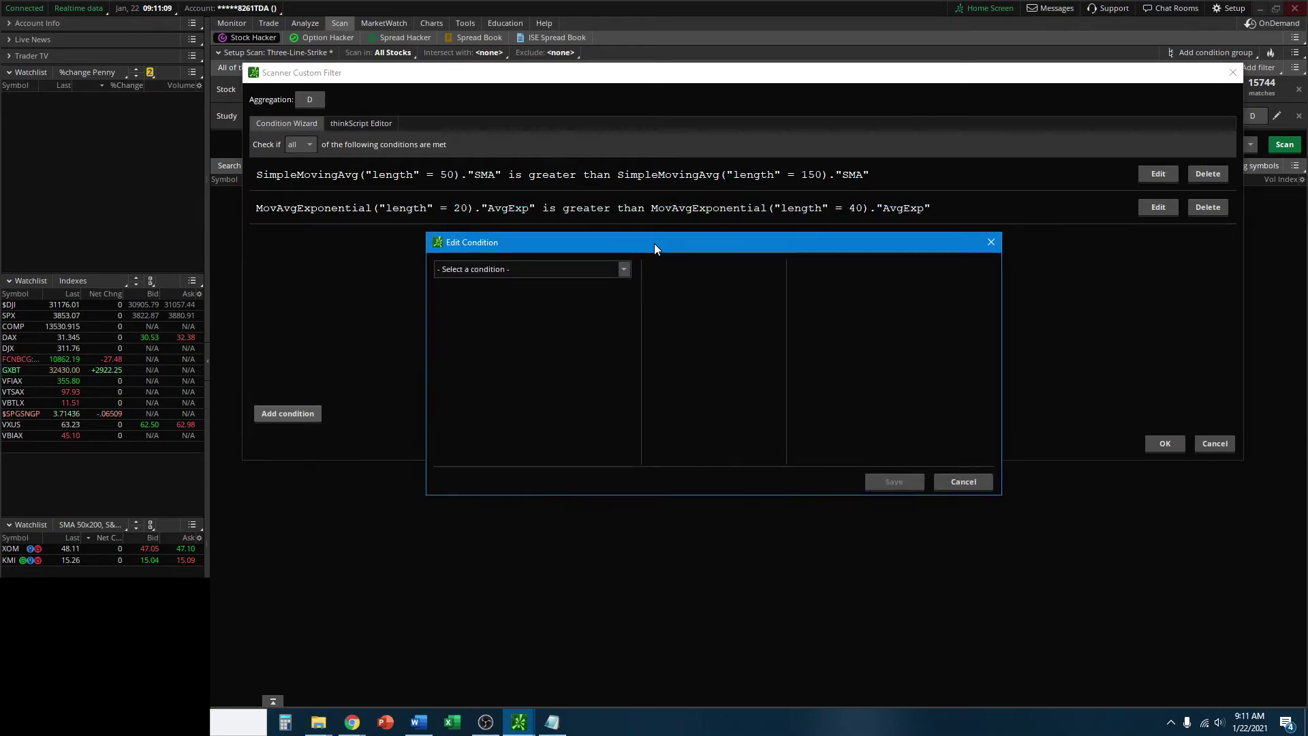
left_click(569, 269)
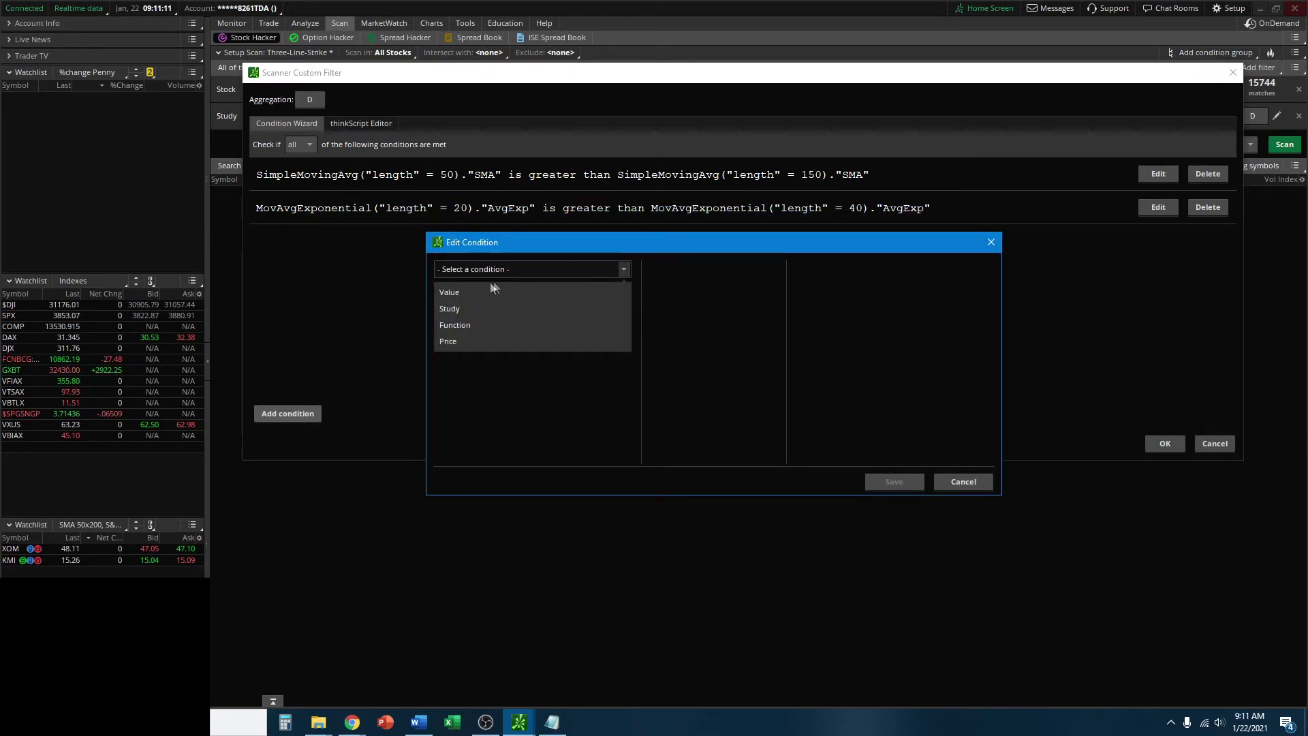
left_click(467, 342)
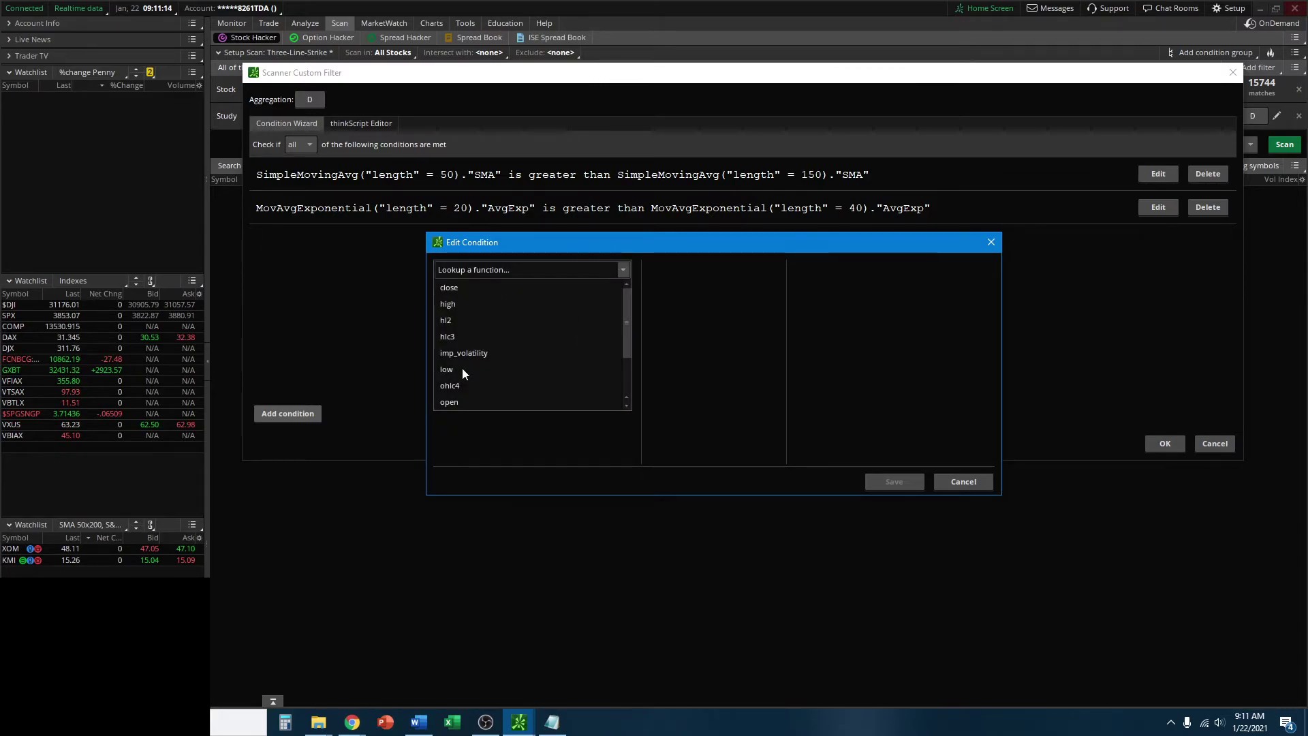
left_click(461, 401)
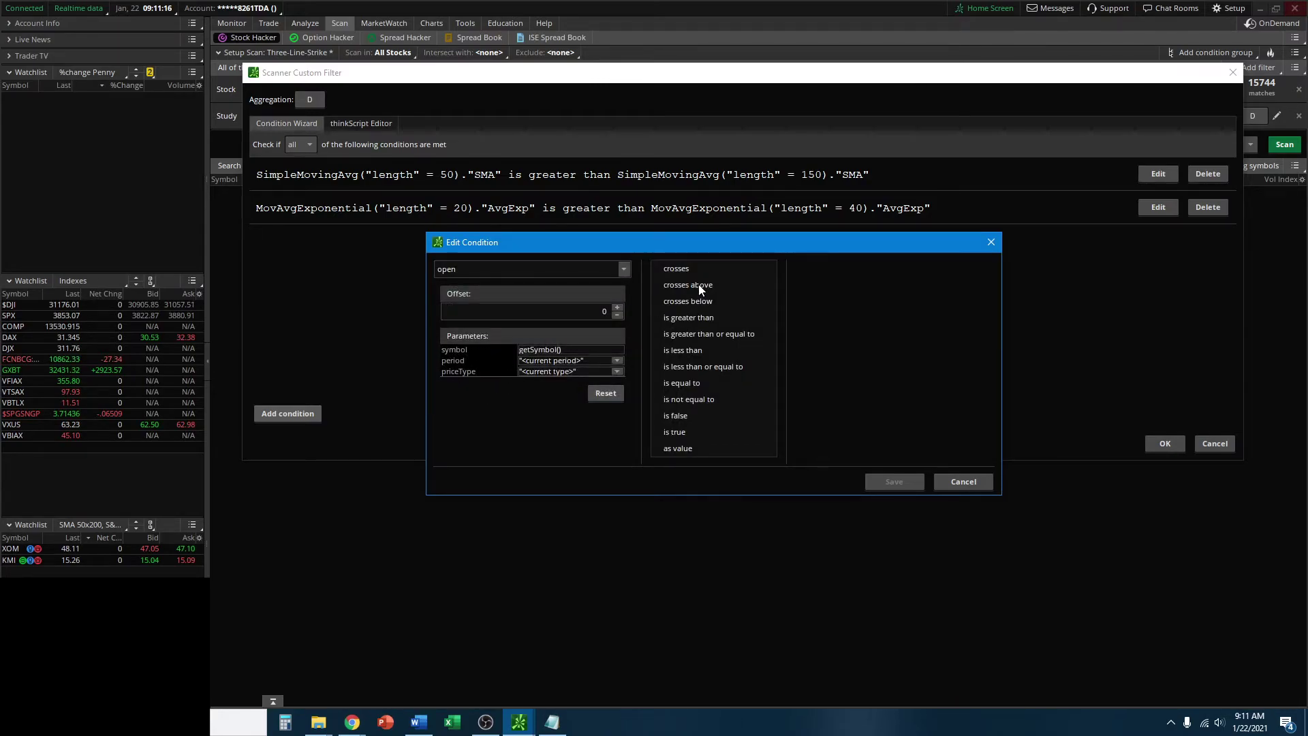
left_click(706, 322)
Step: Compare the open price with the SimpleMovingAvg study at length 50 within 3 bars, and save the condition
left_click(848, 269)
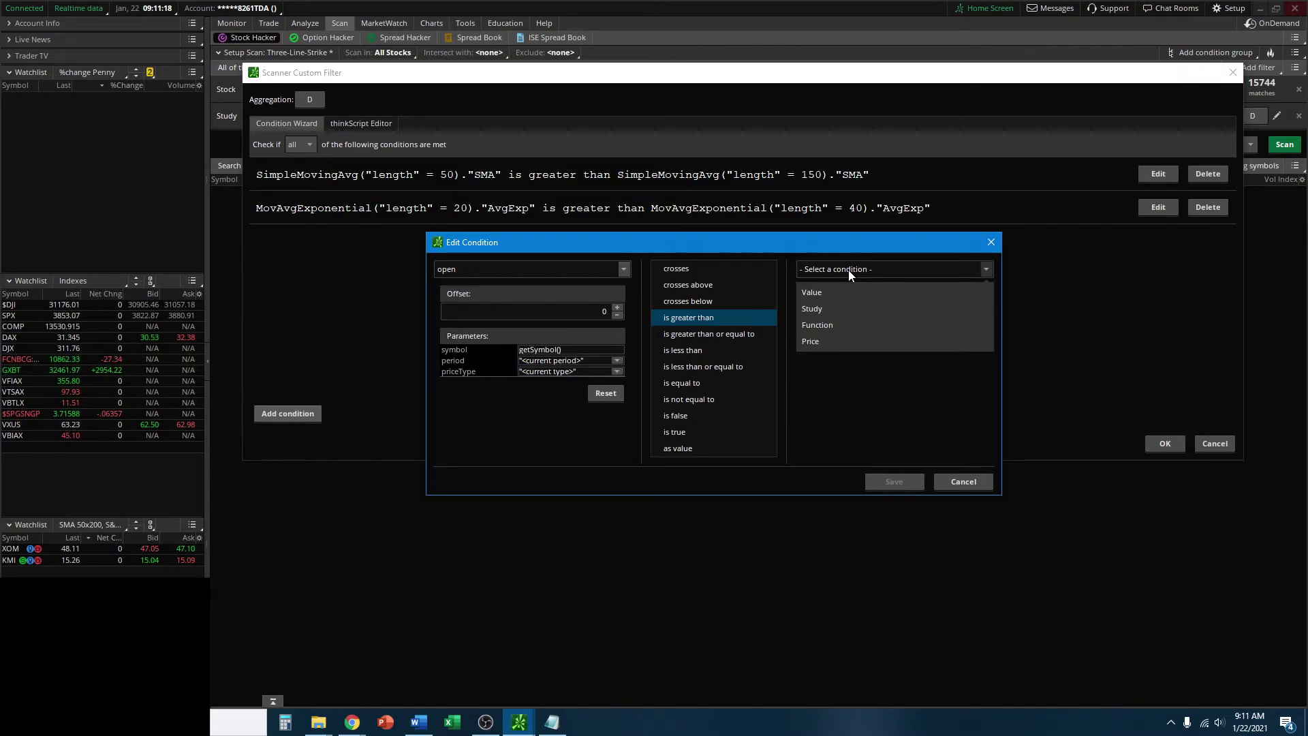
left_click(812, 309)
type("50")
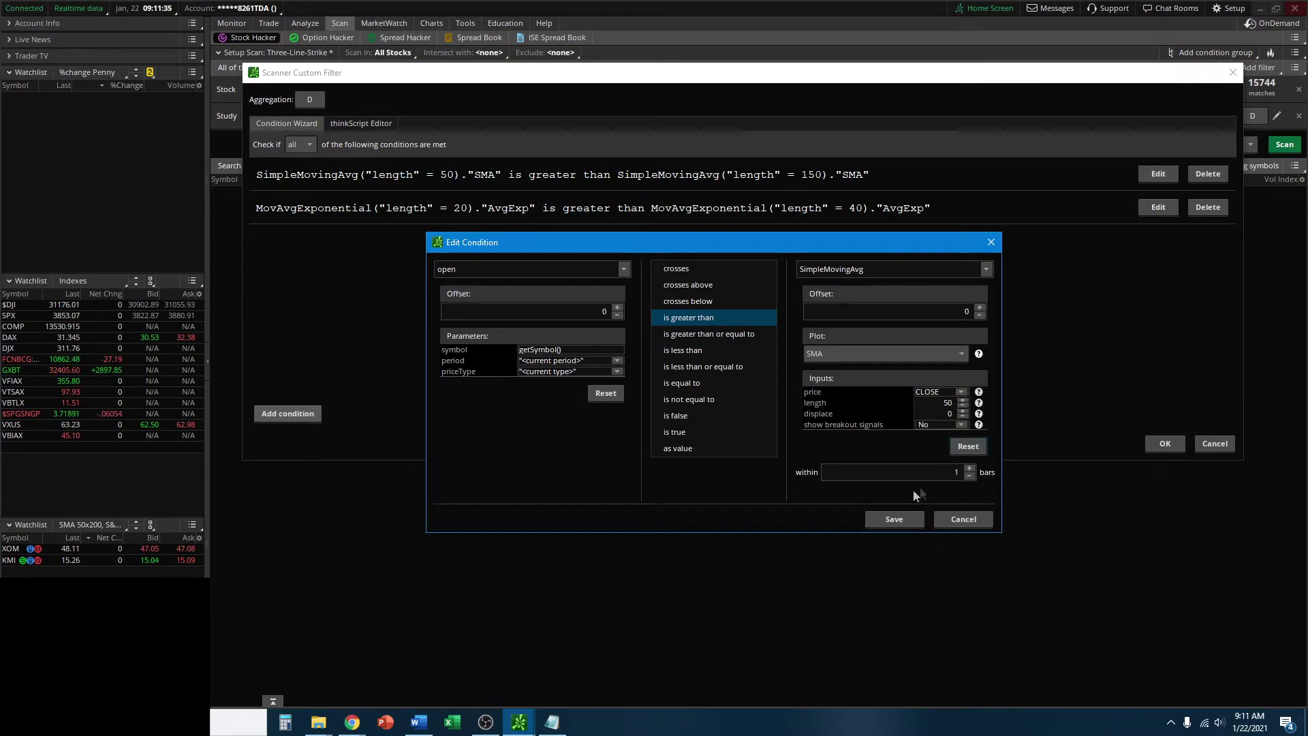
left_click(969, 467)
left_click(969, 467)
left_click(894, 519)
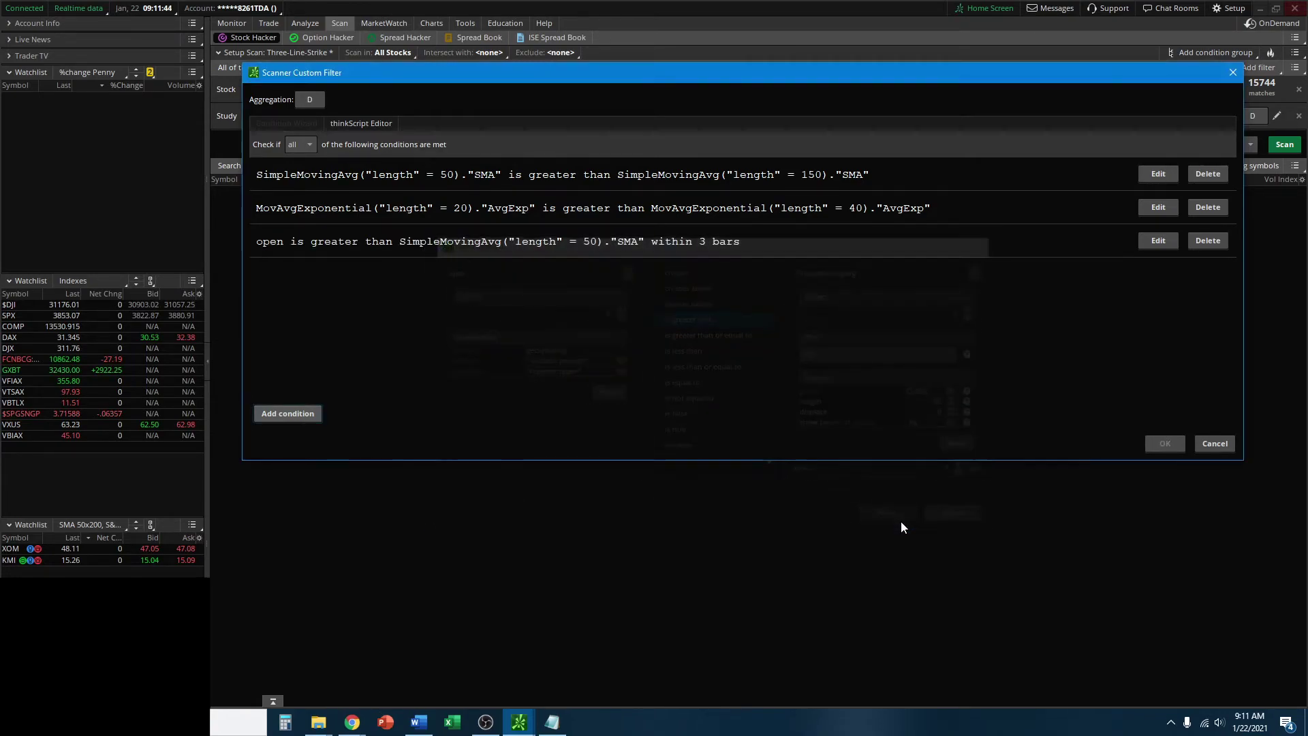
Step: Add a condition on the low price with the "is less than or equal to" comparison
left_click(287, 414)
left_click(537, 182)
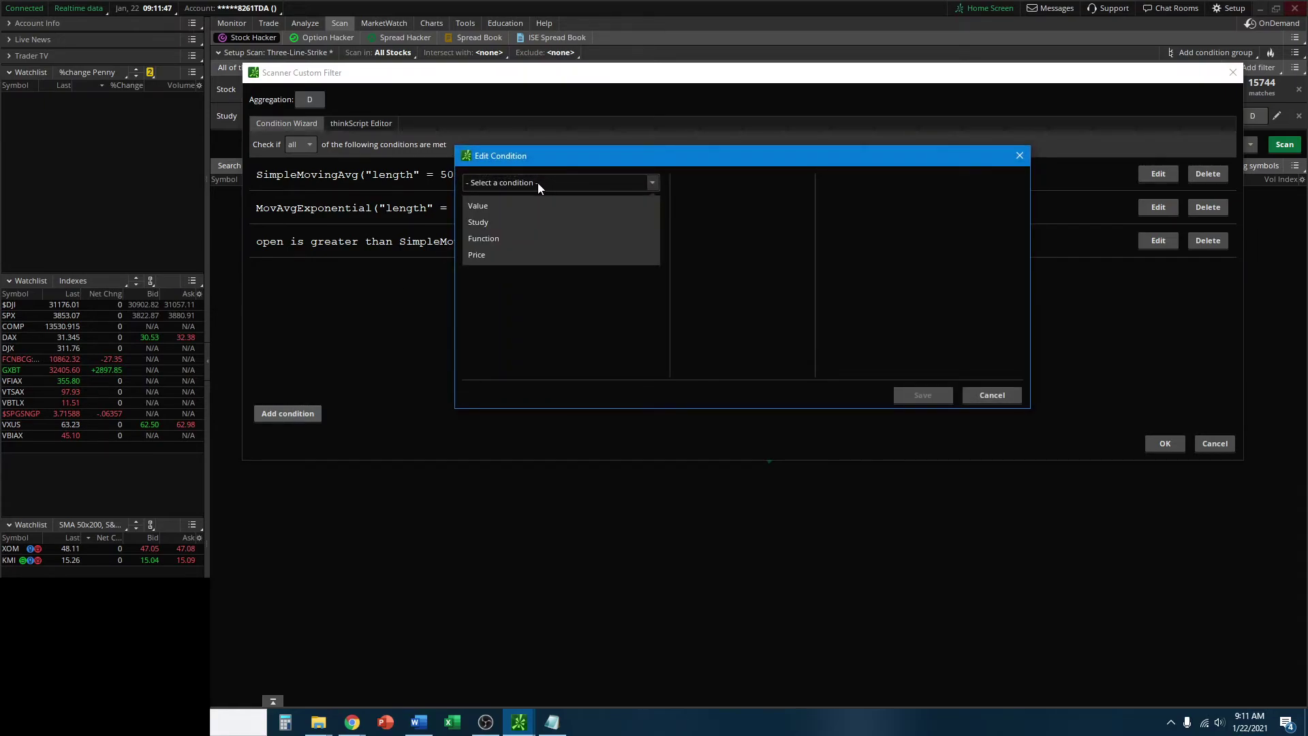
left_click(506, 255)
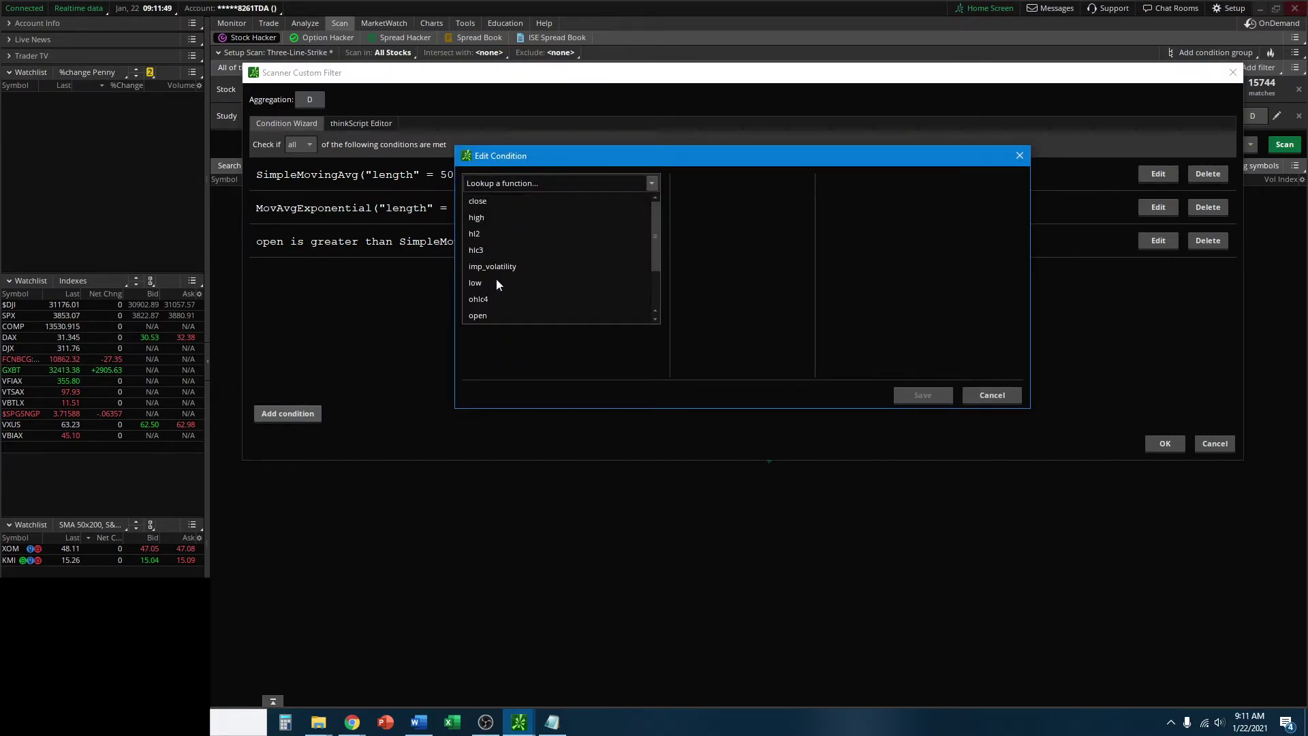
left_click(493, 282)
left_click(724, 269)
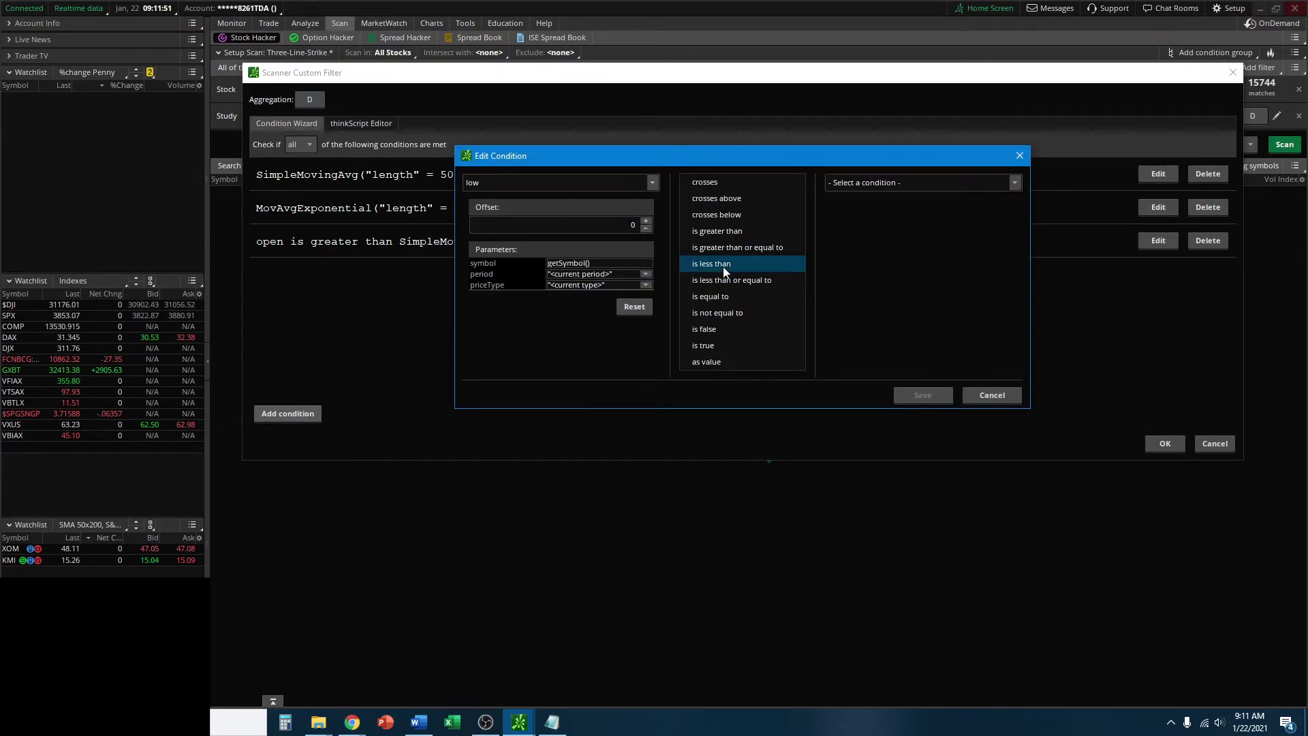
left_click(755, 283)
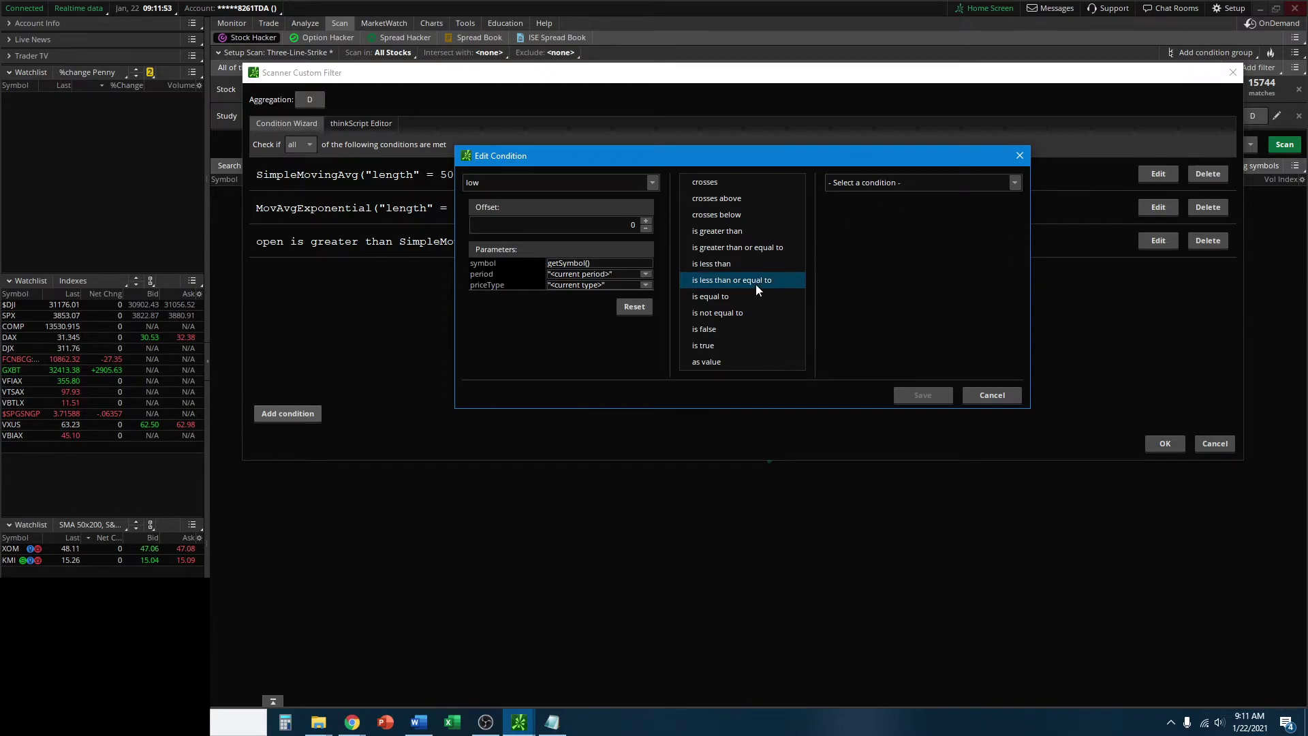
Step: Compare the low price with the SimpleMovingAvg study at length 50 within 3 bars, and save the condition
left_click(901, 183)
left_click(860, 222)
left_click(851, 184)
type("simple")
left_click(849, 233)
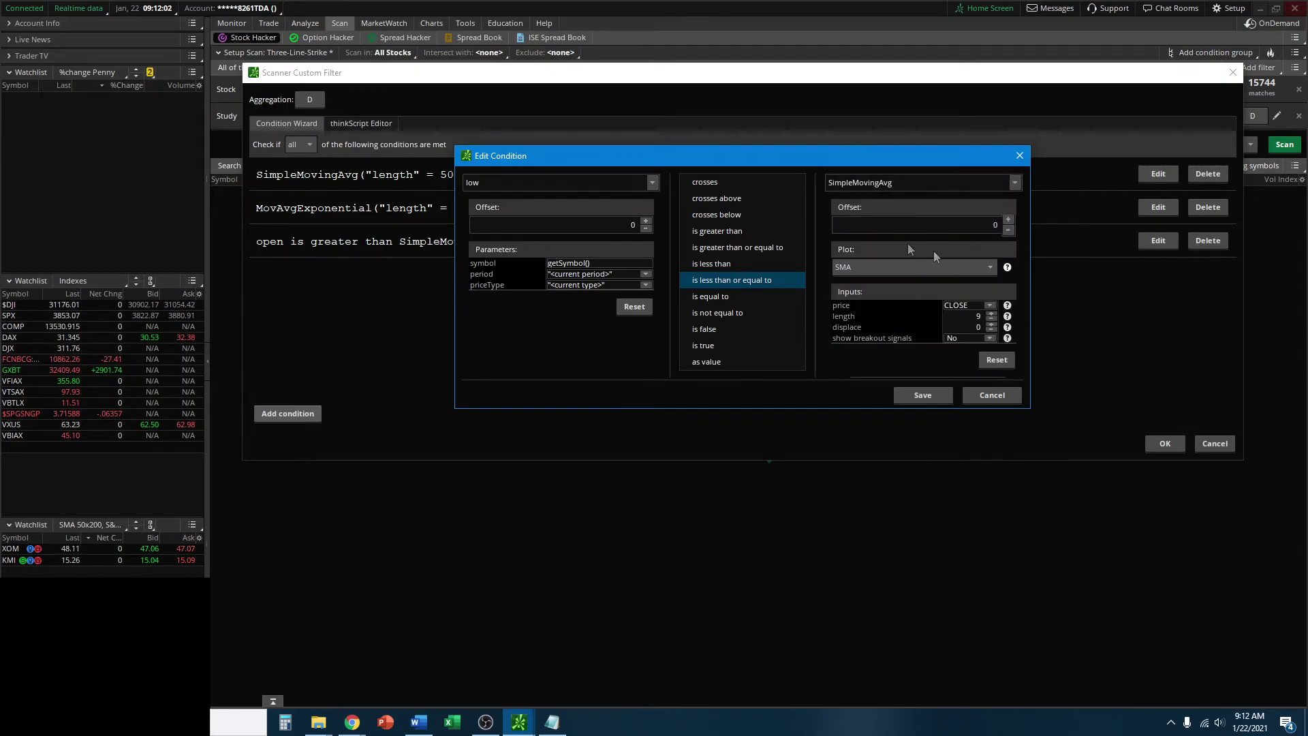
double_click(980, 316)
type("50")
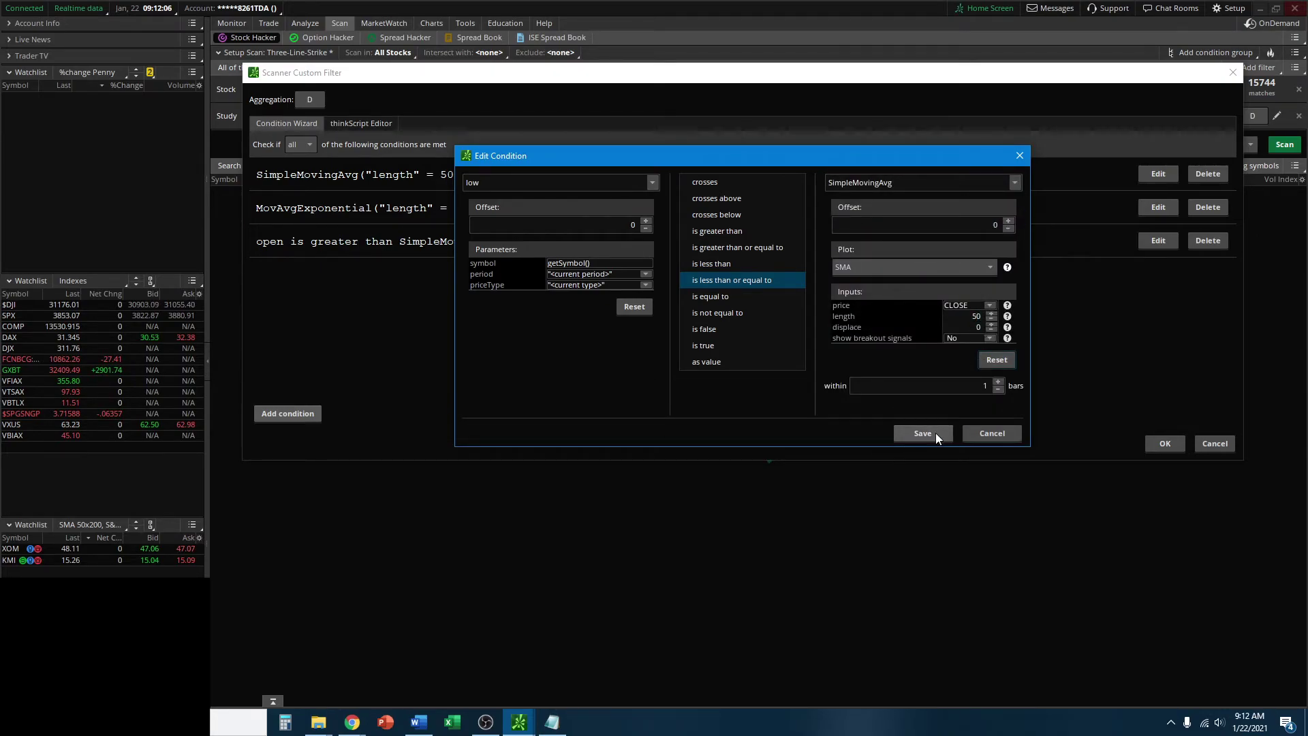
left_click(998, 383)
left_click(998, 382)
left_click(936, 432)
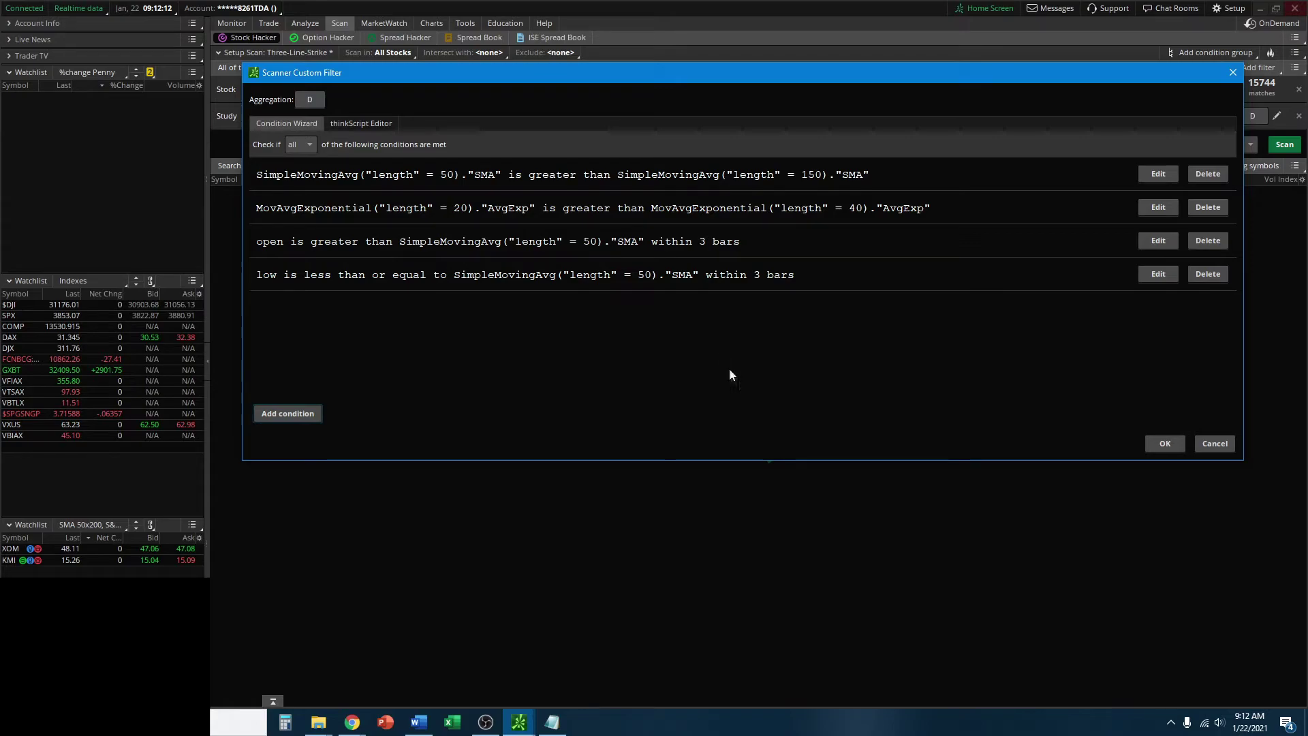
Step: Add a condition on the close price with the "is greater than" comparison
left_click(313, 412)
left_click(557, 185)
left_click(511, 257)
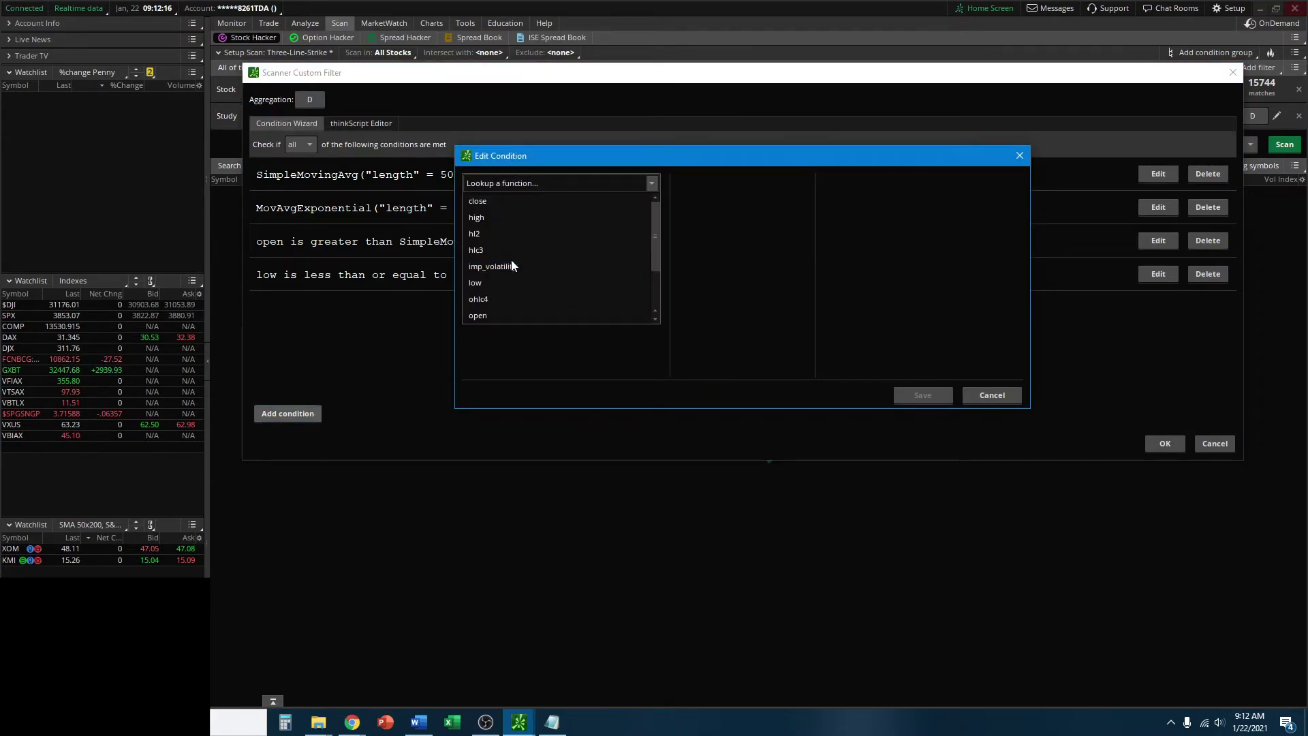
left_click(489, 201)
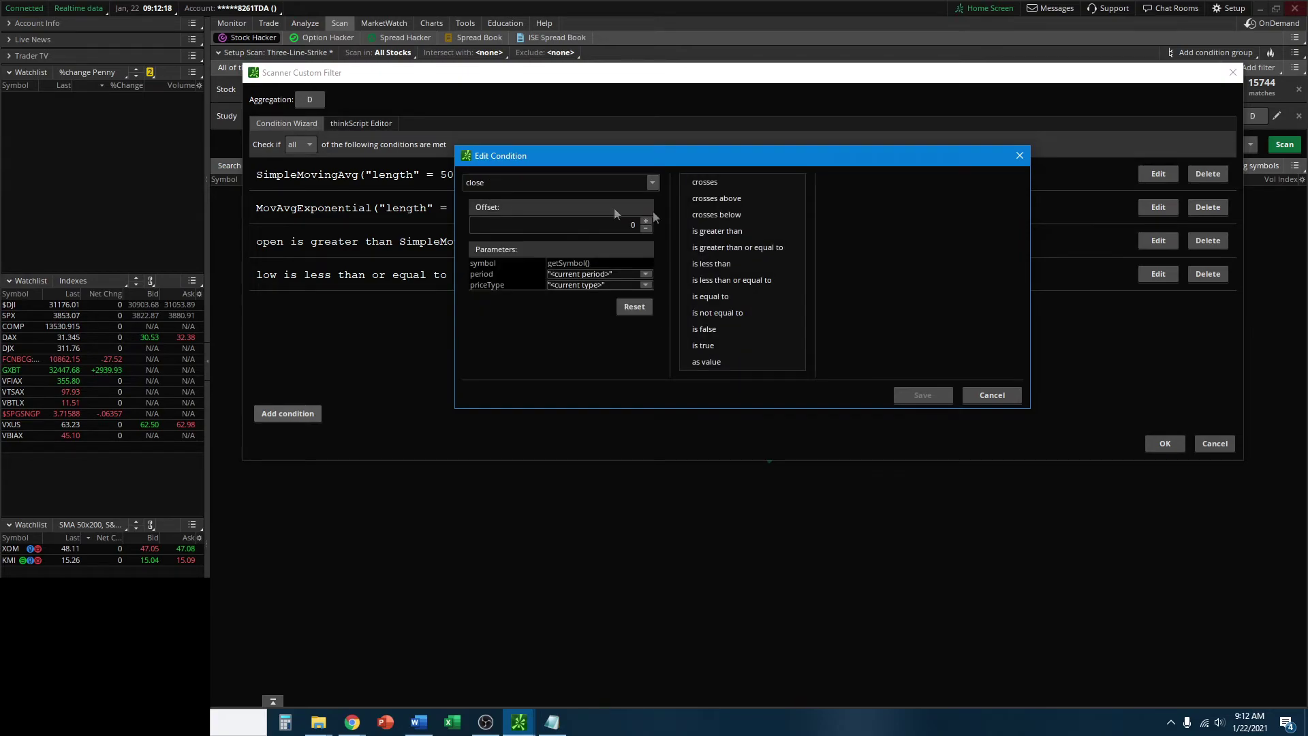
left_click(742, 230)
Step: Compare the close price with the SimpleMovingAvg study at length 50 within 3 bars, and save the condition
left_click(869, 182)
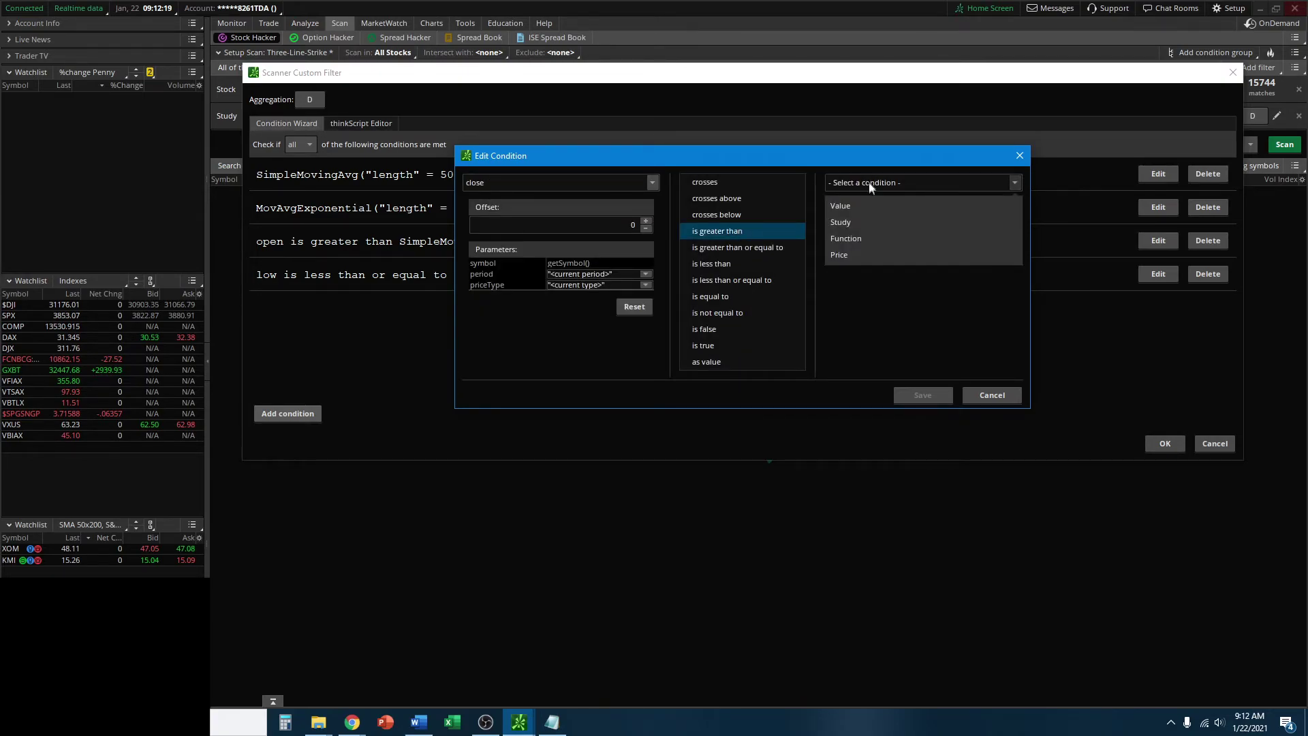
left_click(856, 222)
type("simpl")
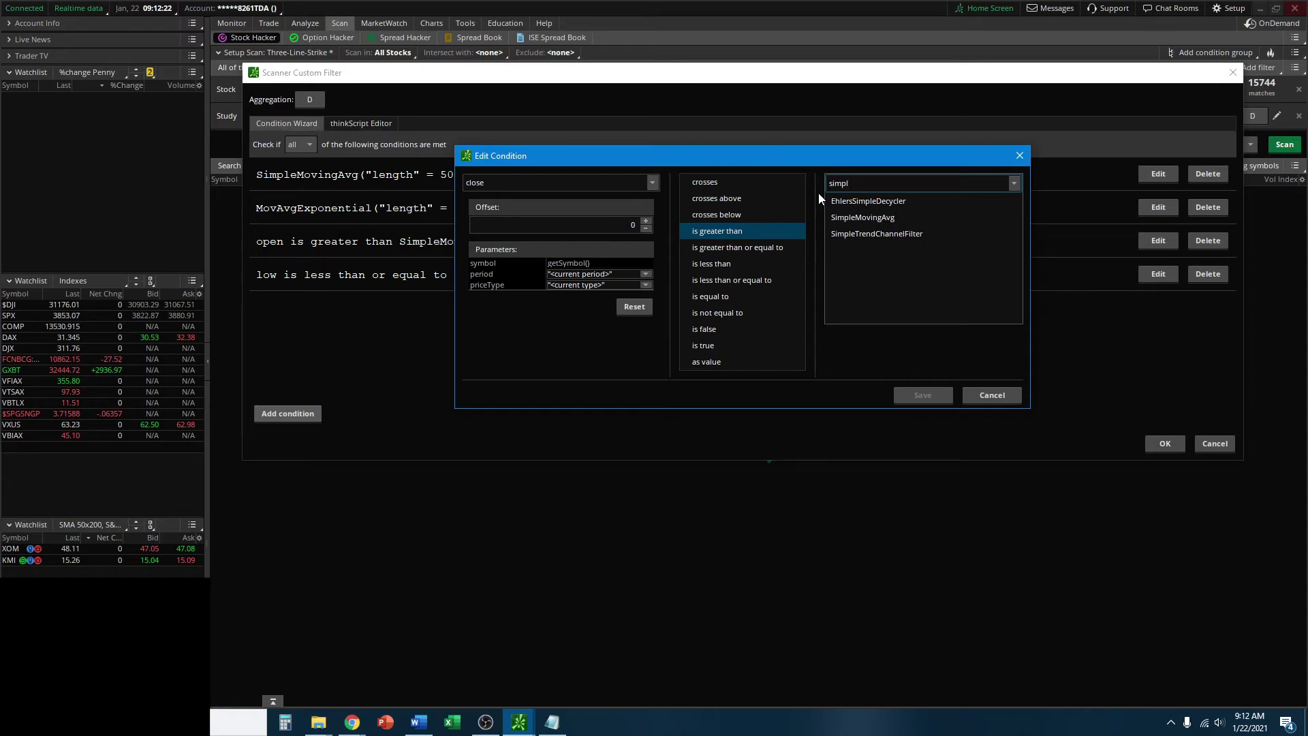
left_click(878, 217)
double_click(974, 316)
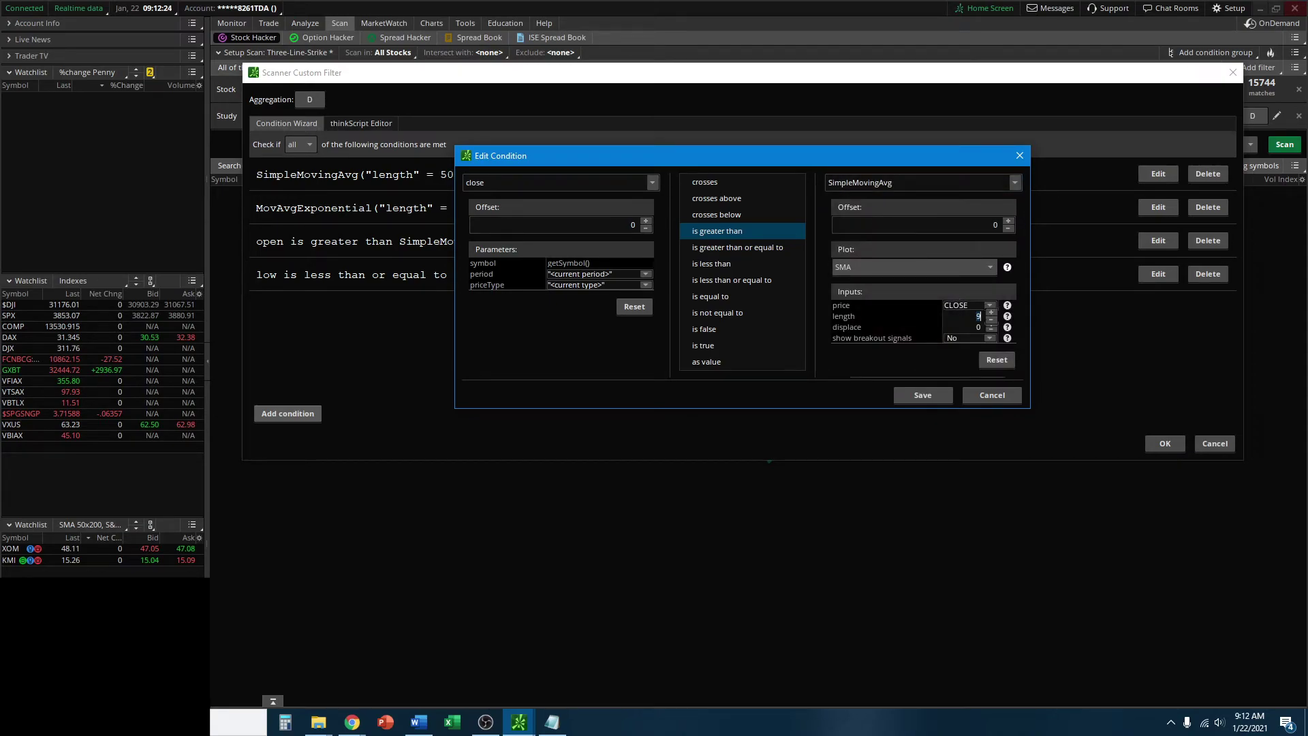
type("50")
left_click_drag(893, 411, 893, 436)
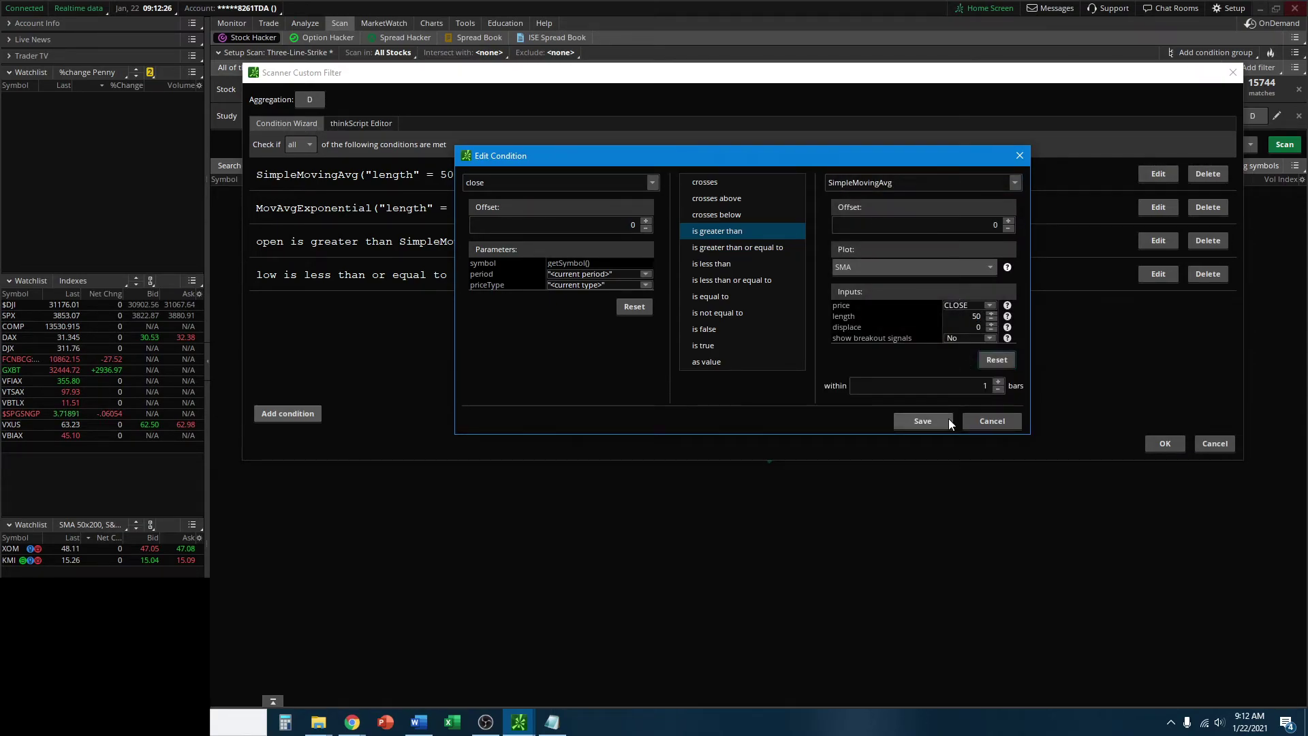
left_click(998, 380)
left_click(998, 379)
left_click(927, 422)
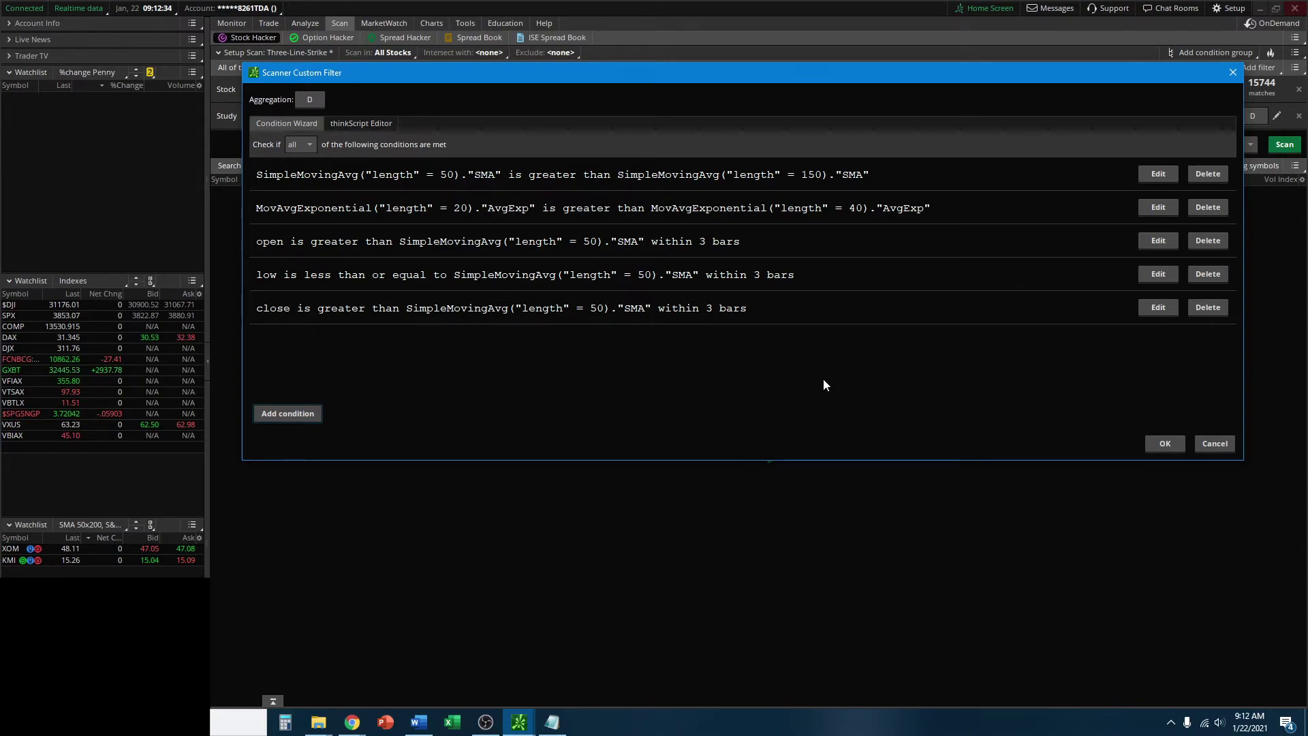
Step: Accept the custom filter with all its moving-average and price conditions for the scan
left_click(1162, 443)
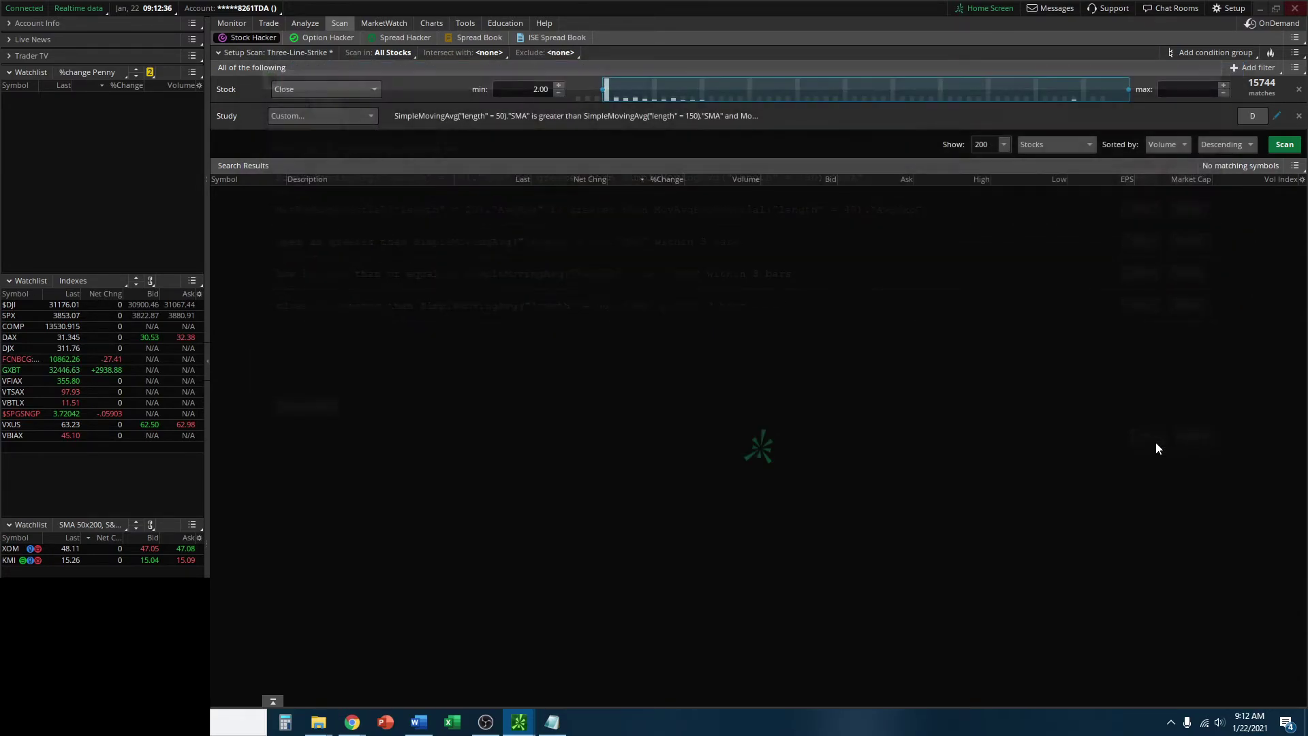
left_click(1296, 68)
left_click(1077, 61)
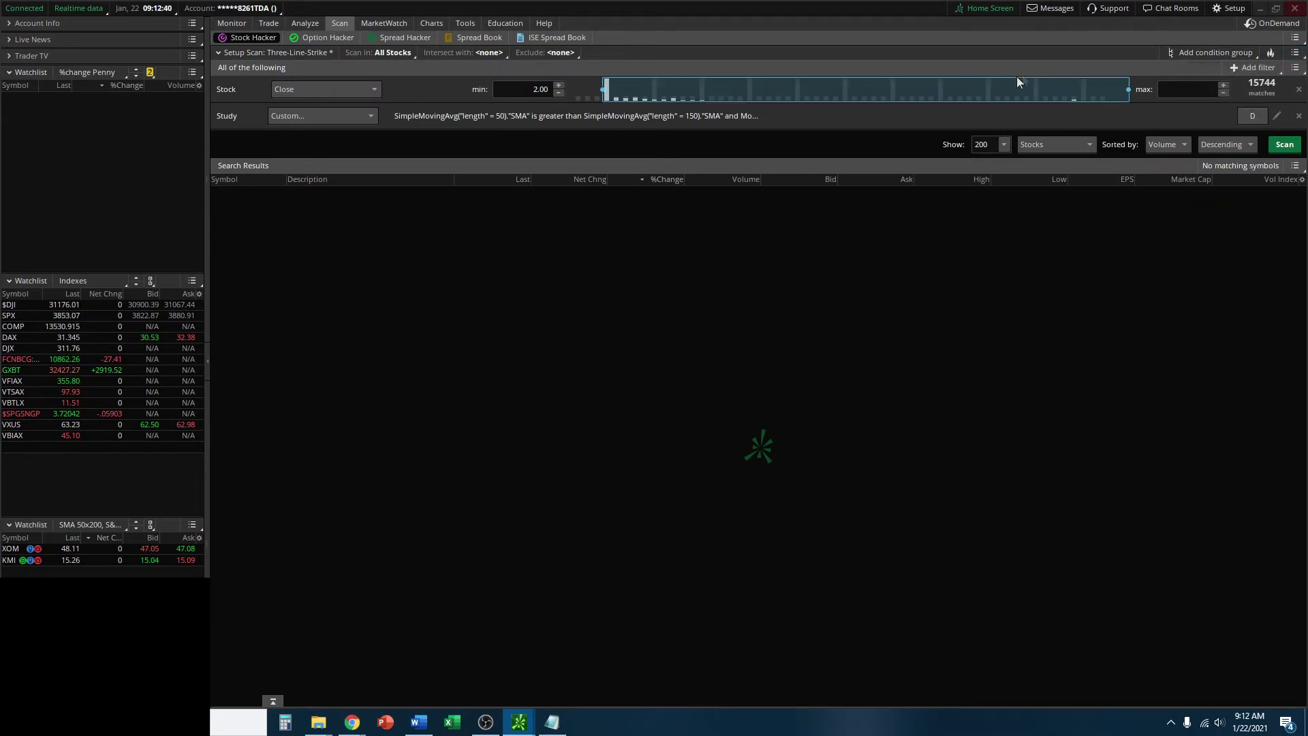
Step: Examine on the AZUL daily chart how recent candles behave around the 50-period moving average
left_click(440, 25)
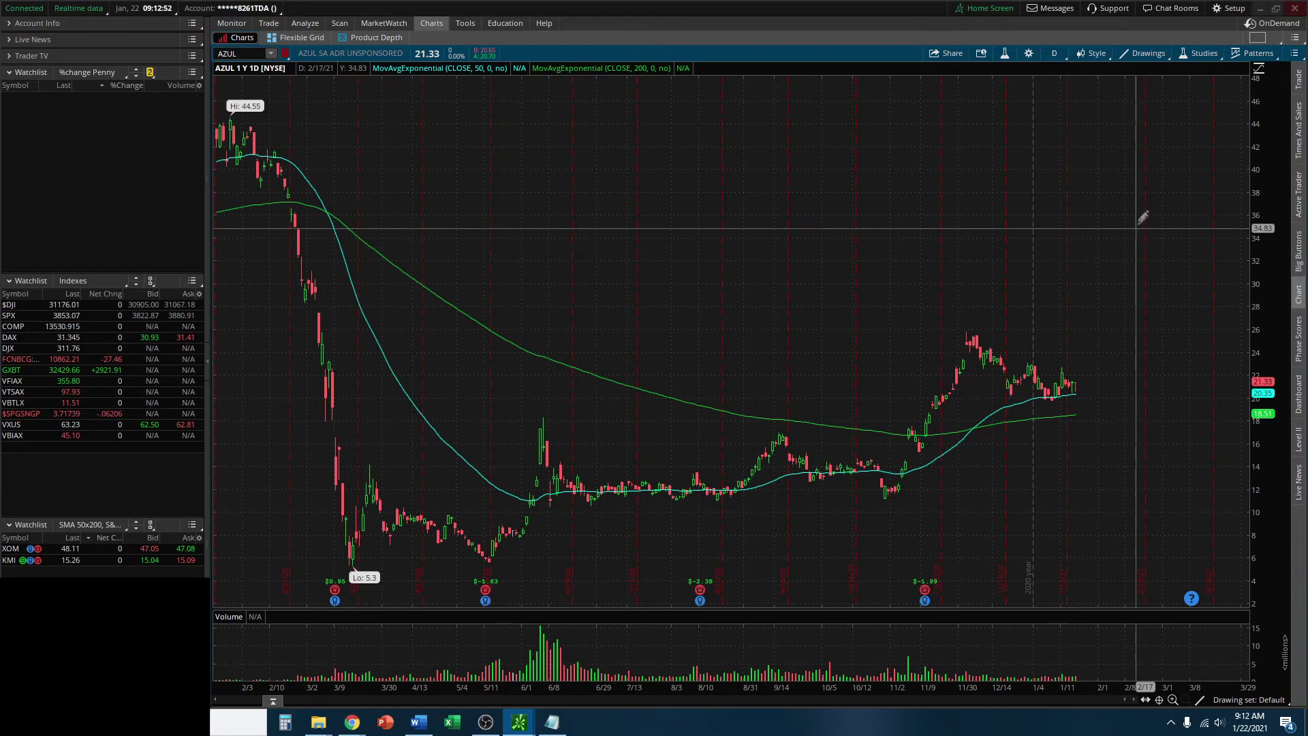
left_click_drag(806, 275, 1258, 286)
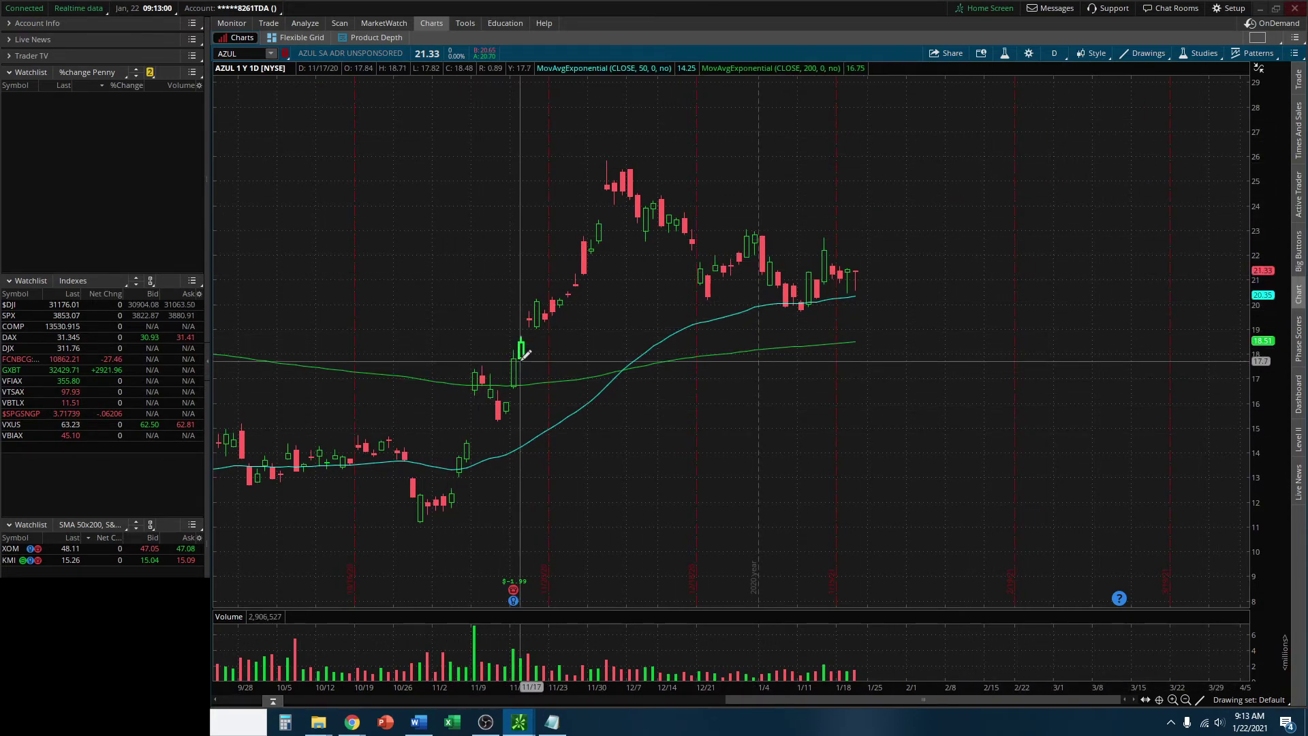
right_click(725, 317)
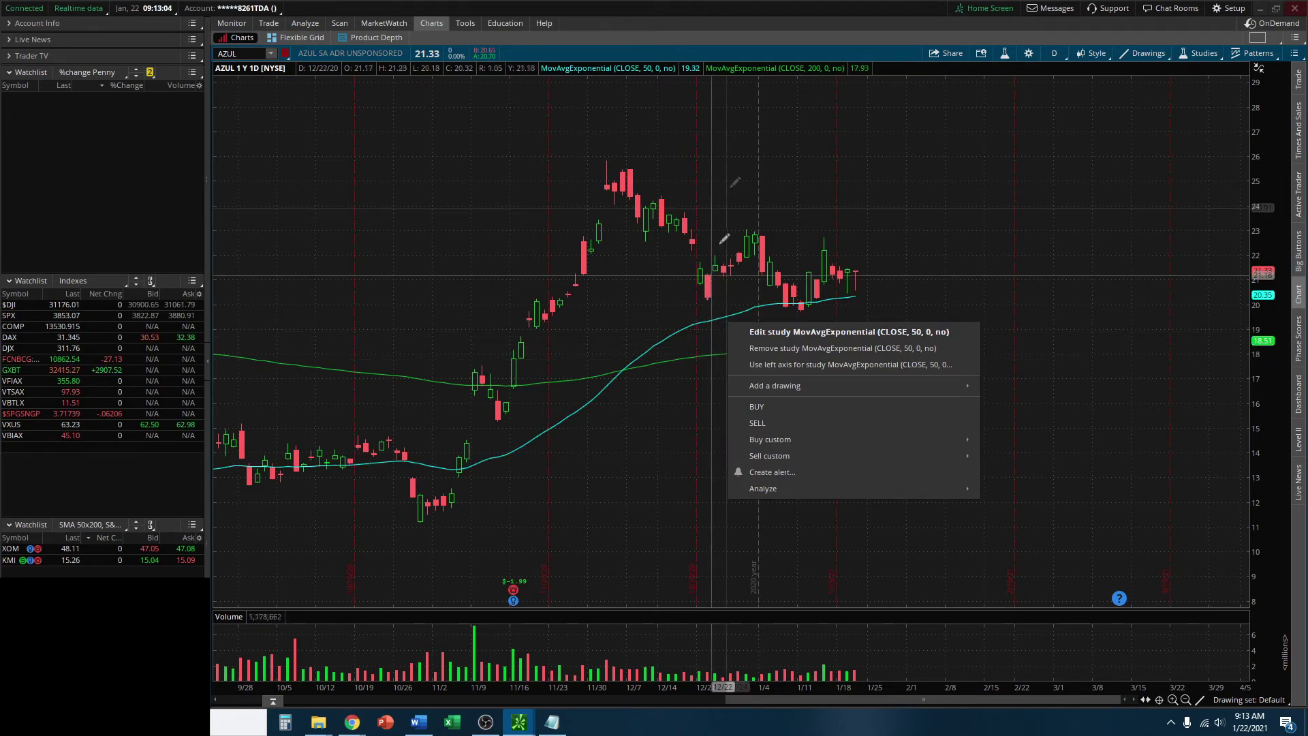
left_click(782, 28)
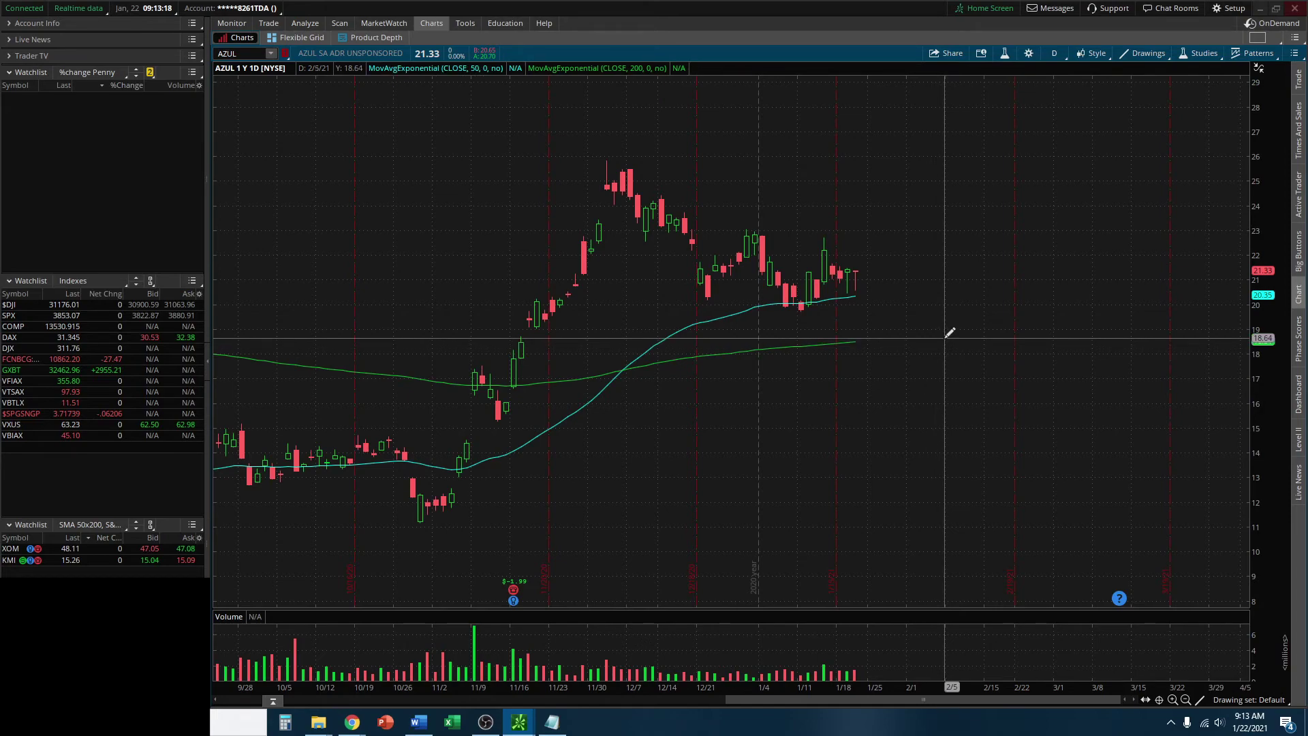
scroll(960, 279, "down", 5)
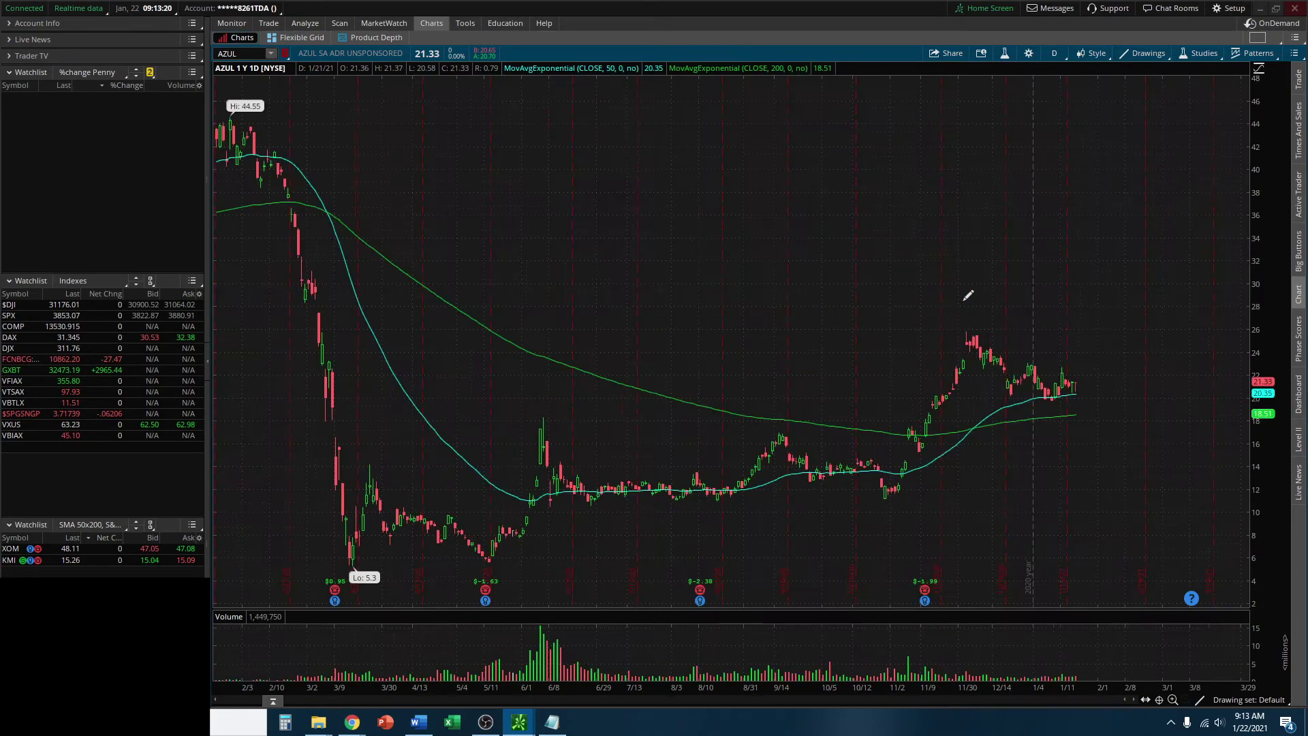
scroll(768, 263, "up", 5)
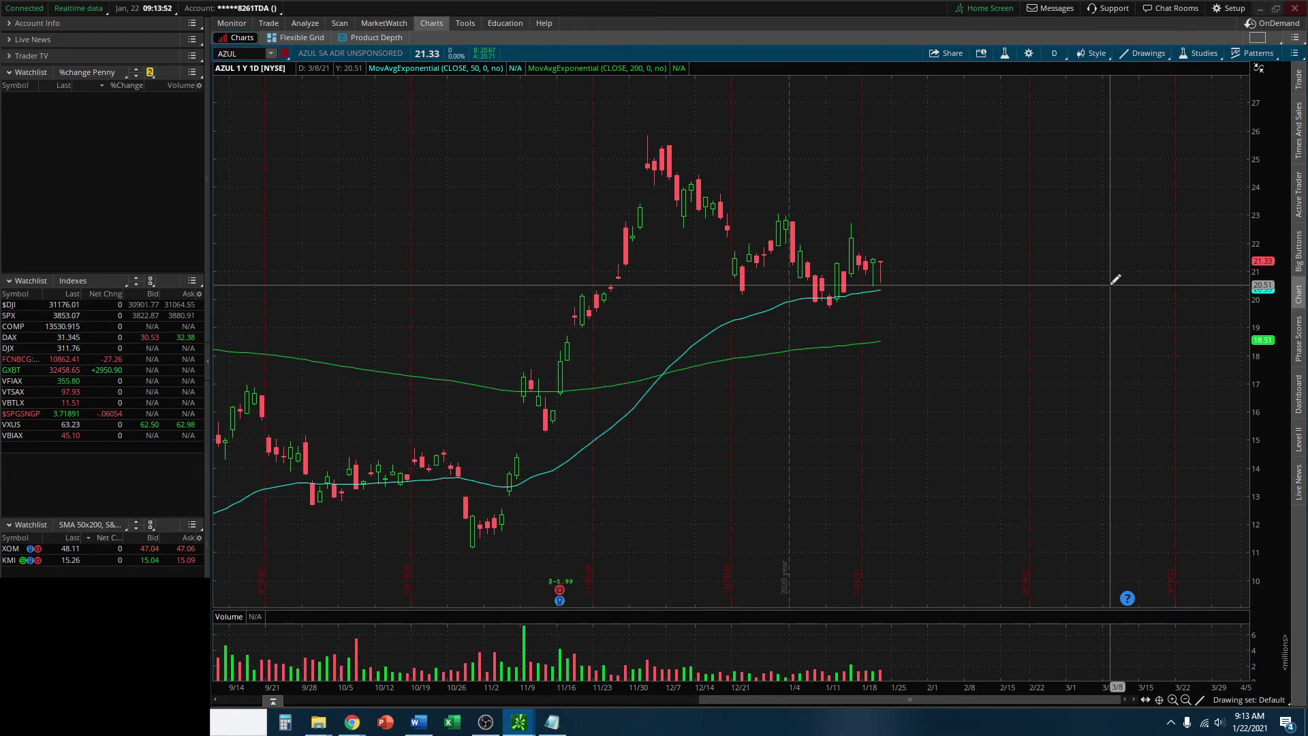
Step: Return to the stock scan setup and restrict the scan universe to the public S&P 500 list
left_click(340, 22)
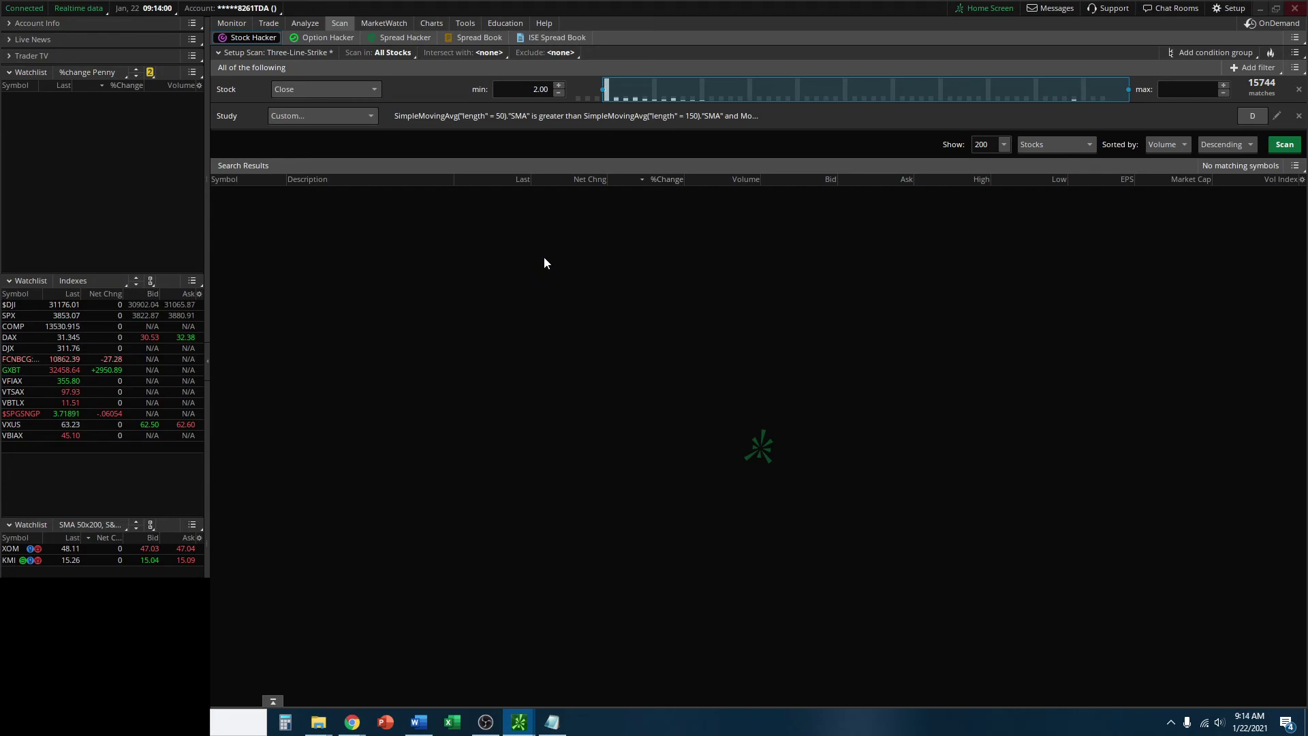
left_click(373, 56)
mouse_move(423, 171)
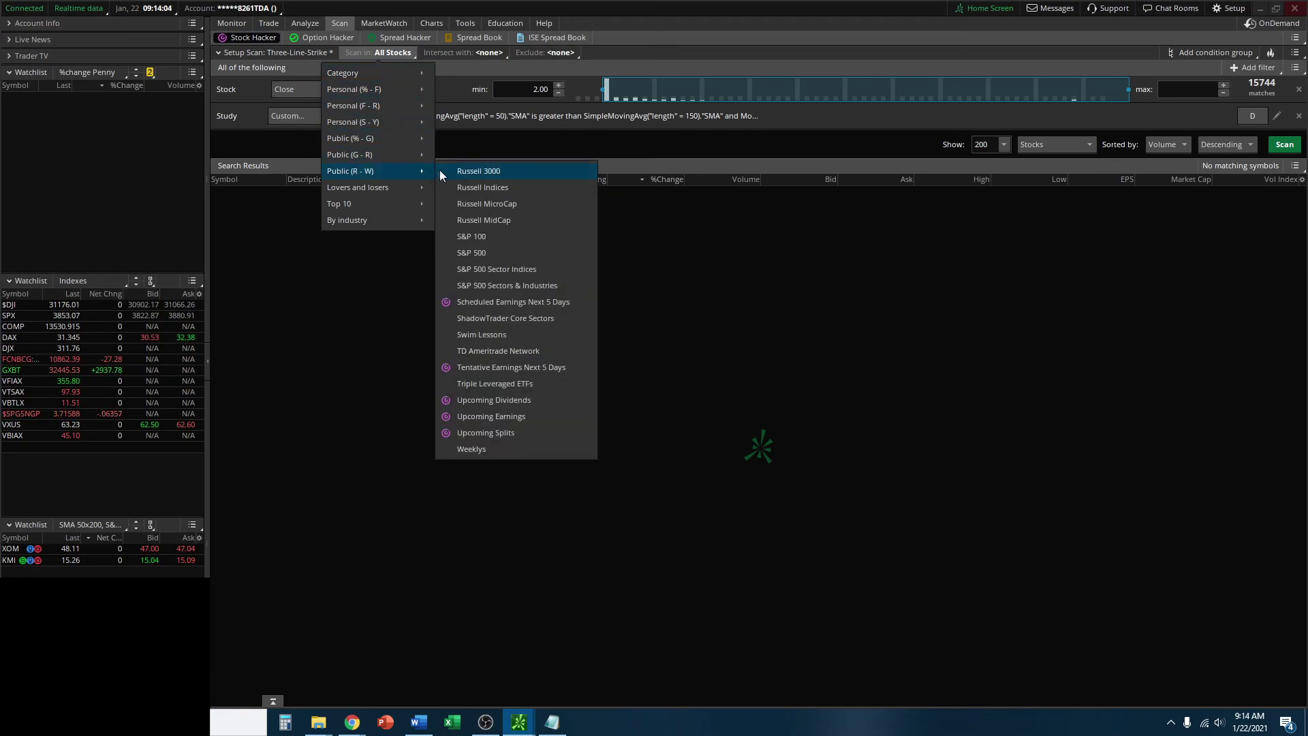
left_click(490, 249)
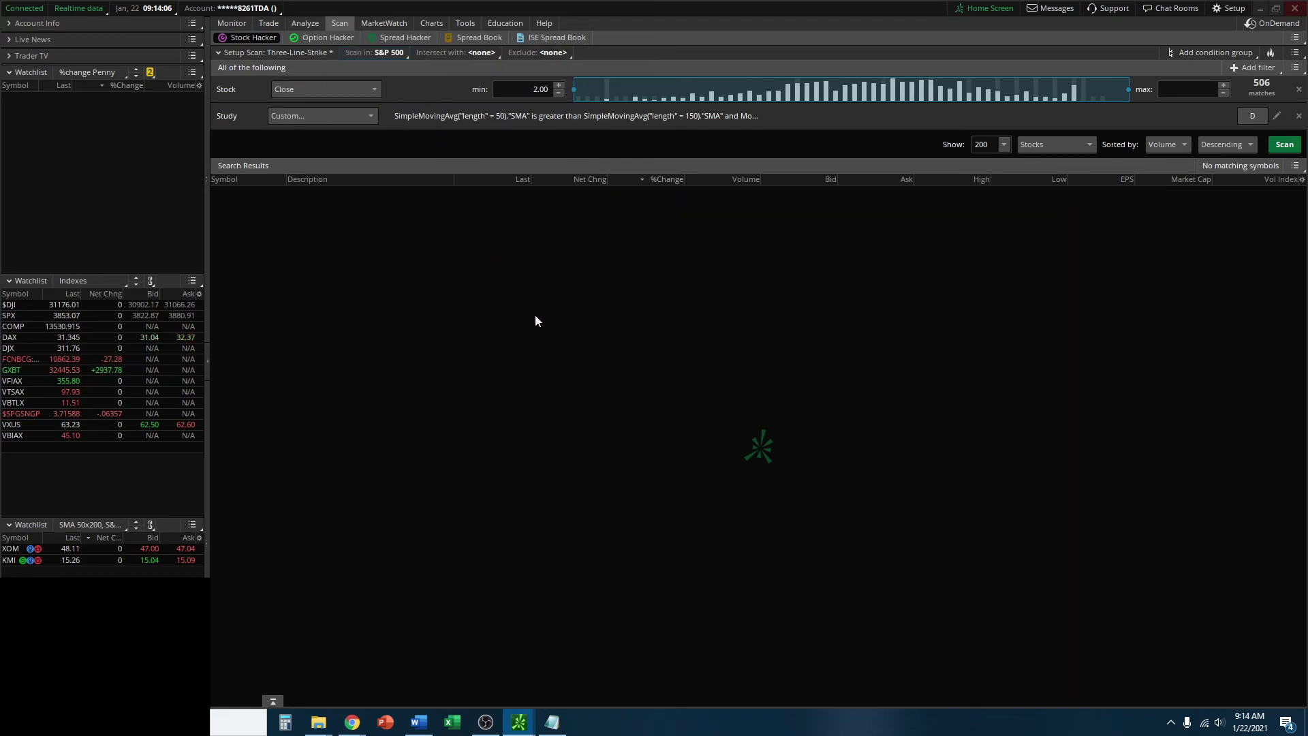